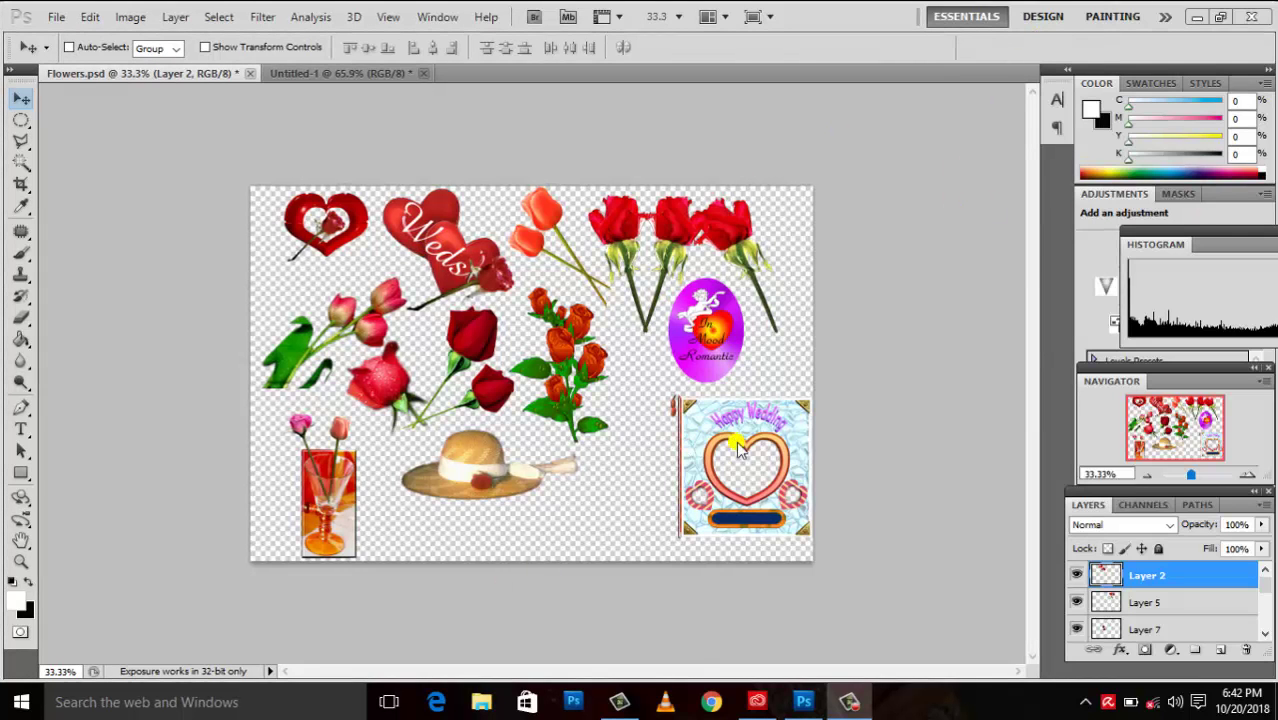
Nudge the two red roses pieces slightly into new positions on the Flowers canvas
left_click(1140, 602)
mouse_move(722, 328)
left_mouse_down()
mouse_move(708, 332)
mouse_move(720, 339)
left_mouse_up()
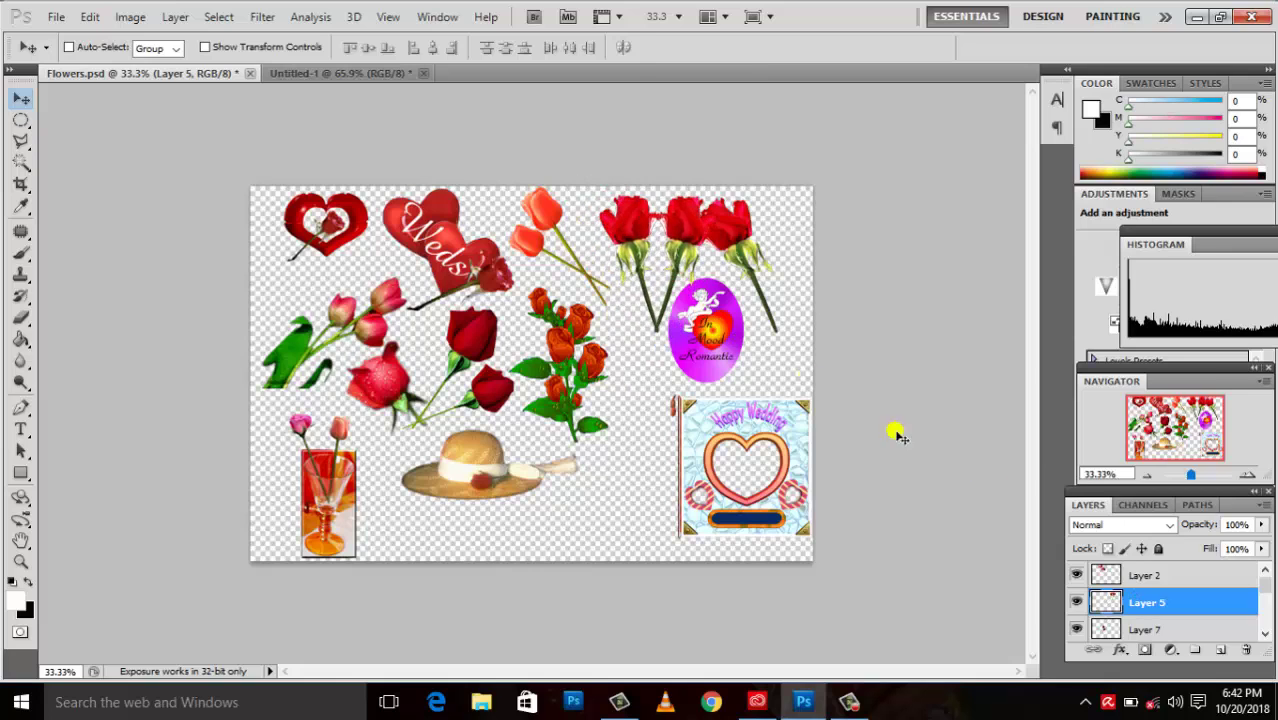
left_click(1145, 629)
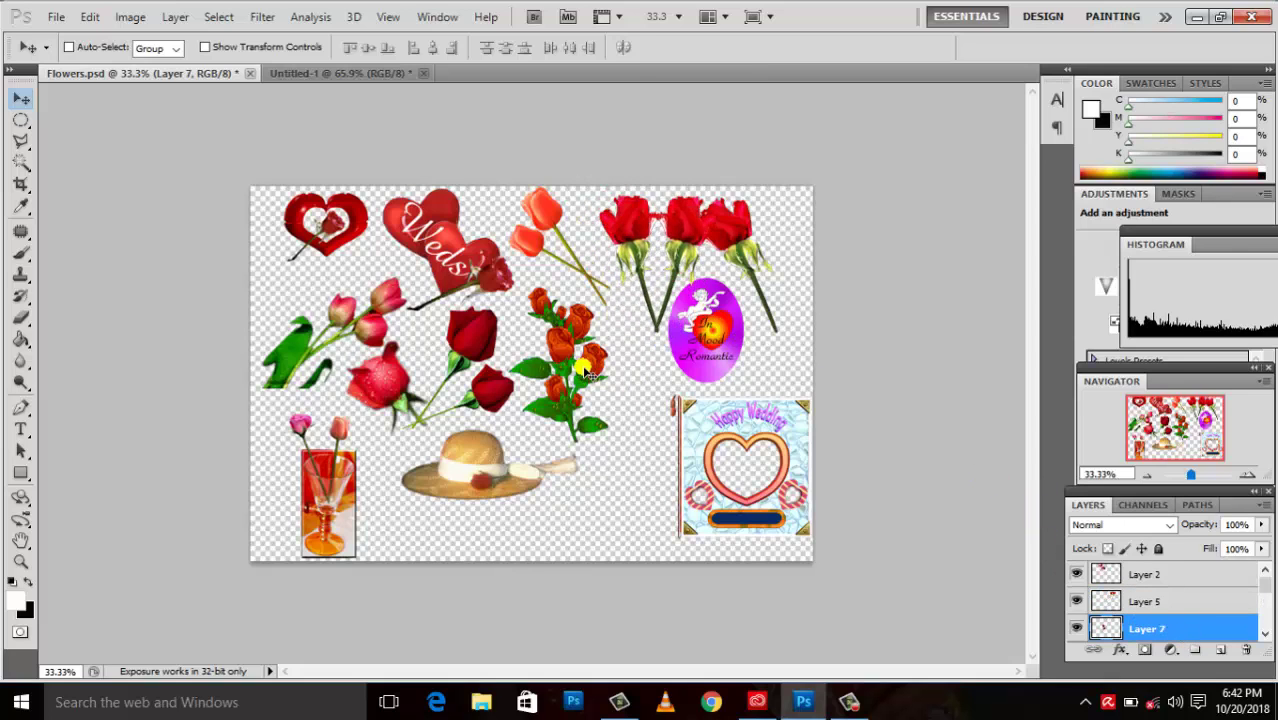
mouse_move(585, 369)
left_mouse_down()
mouse_move(580, 380)
mouse_move(578, 340)
left_mouse_up()
mouse_move(379, 381)
left_mouse_down()
mouse_move(356, 373)
mouse_move(404, 380)
left_mouse_up()
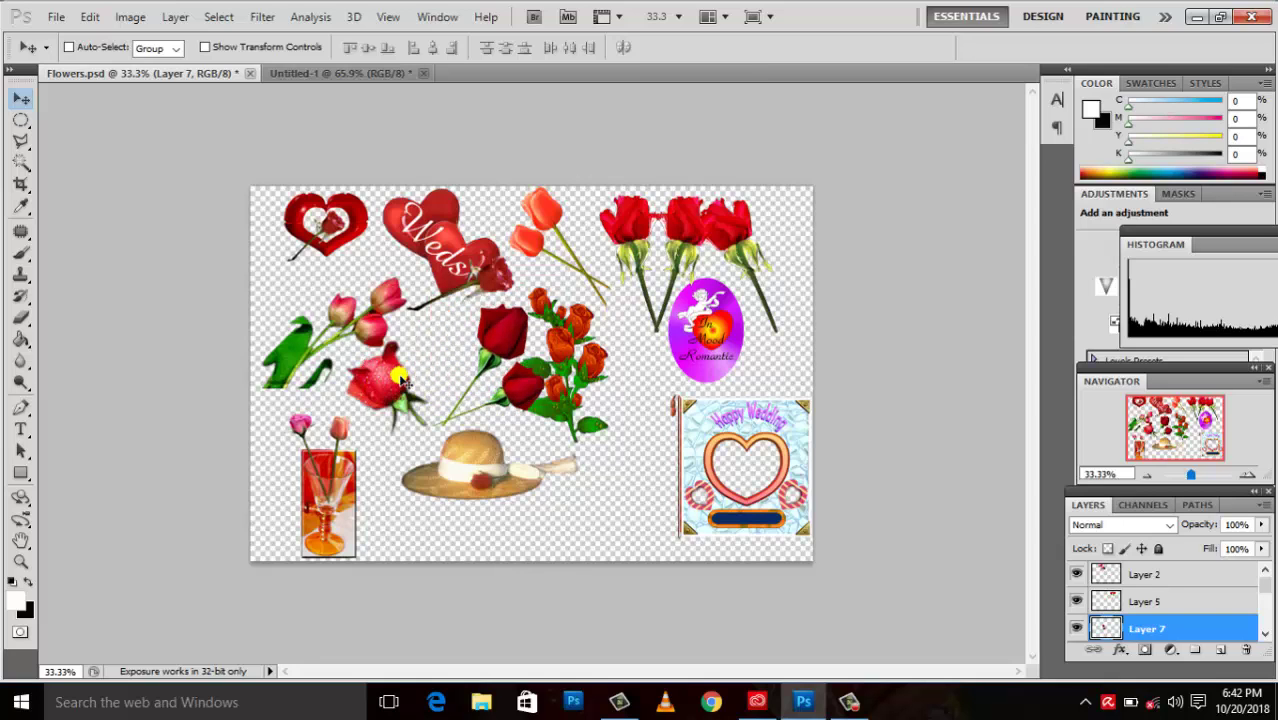
On Layer 6, nudge the pink rosebuds and leaf up and left with the arrow keys
left_click(1158, 599)
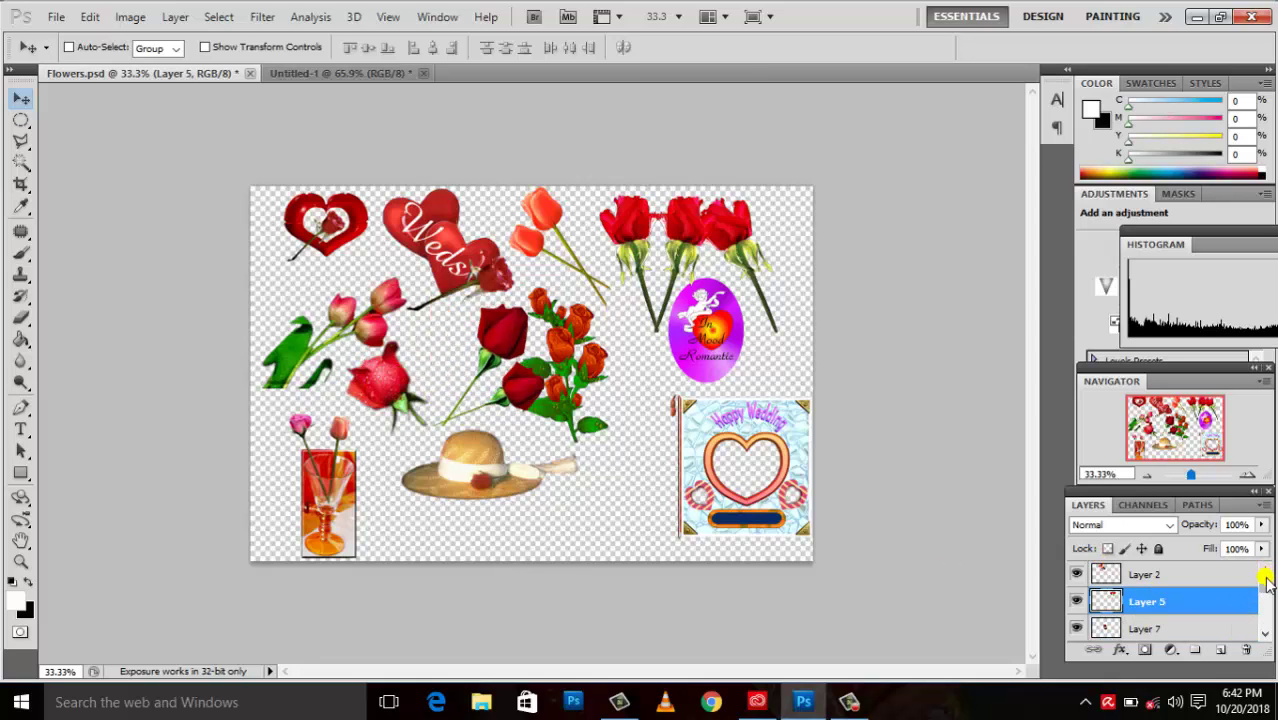
scroll(1265, 600, "down", 3)
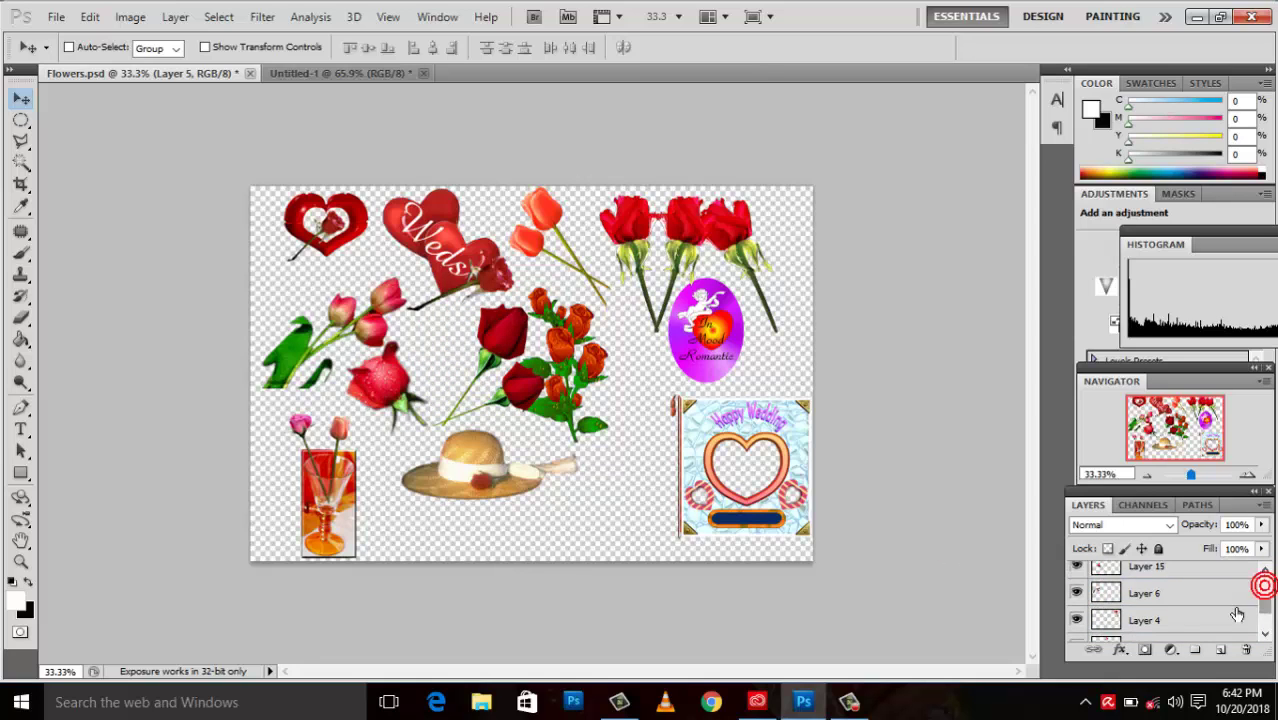
left_click(1204, 597)
left_click_drag(688, 350, 697, 343)
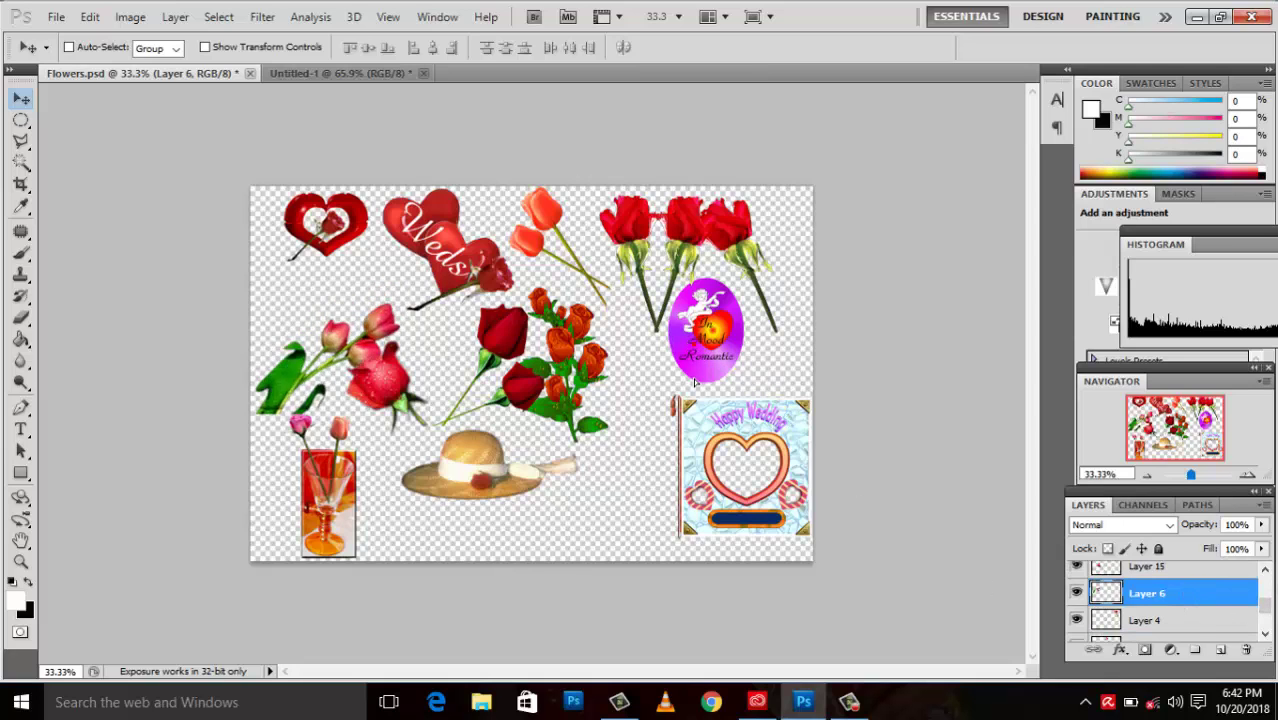
key("ctrl+z")
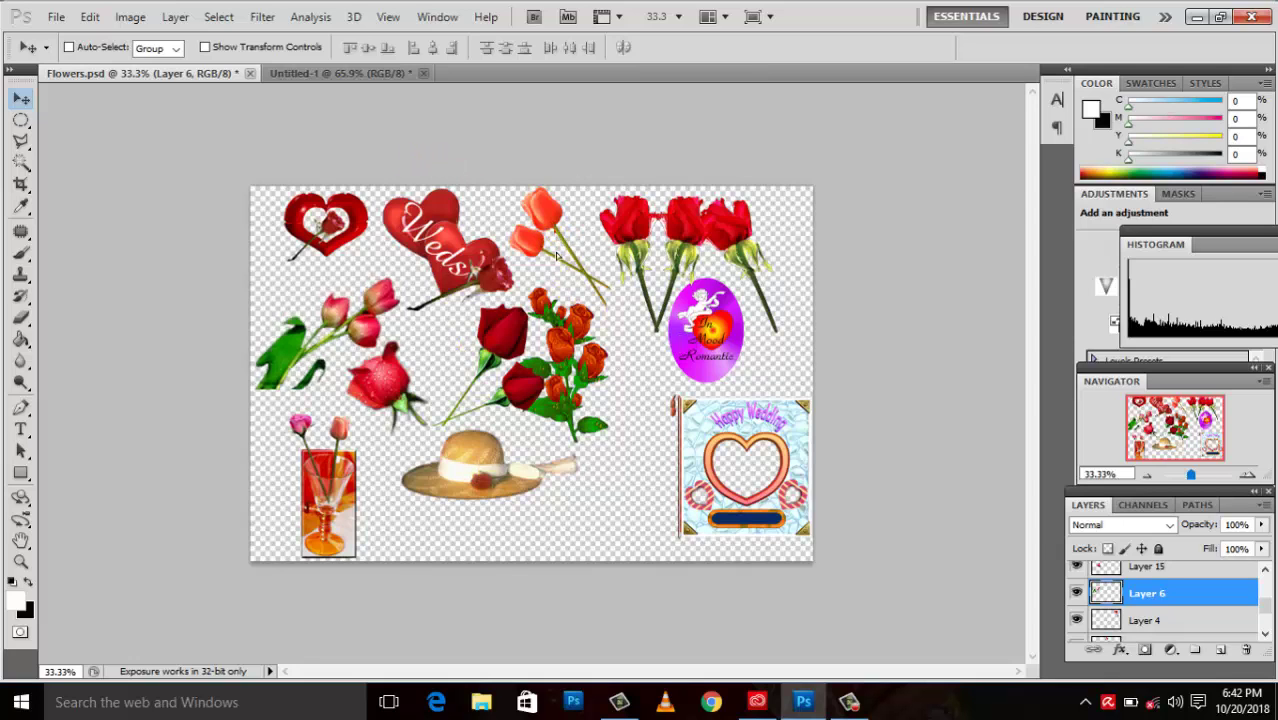
key("Up")
key("Left")
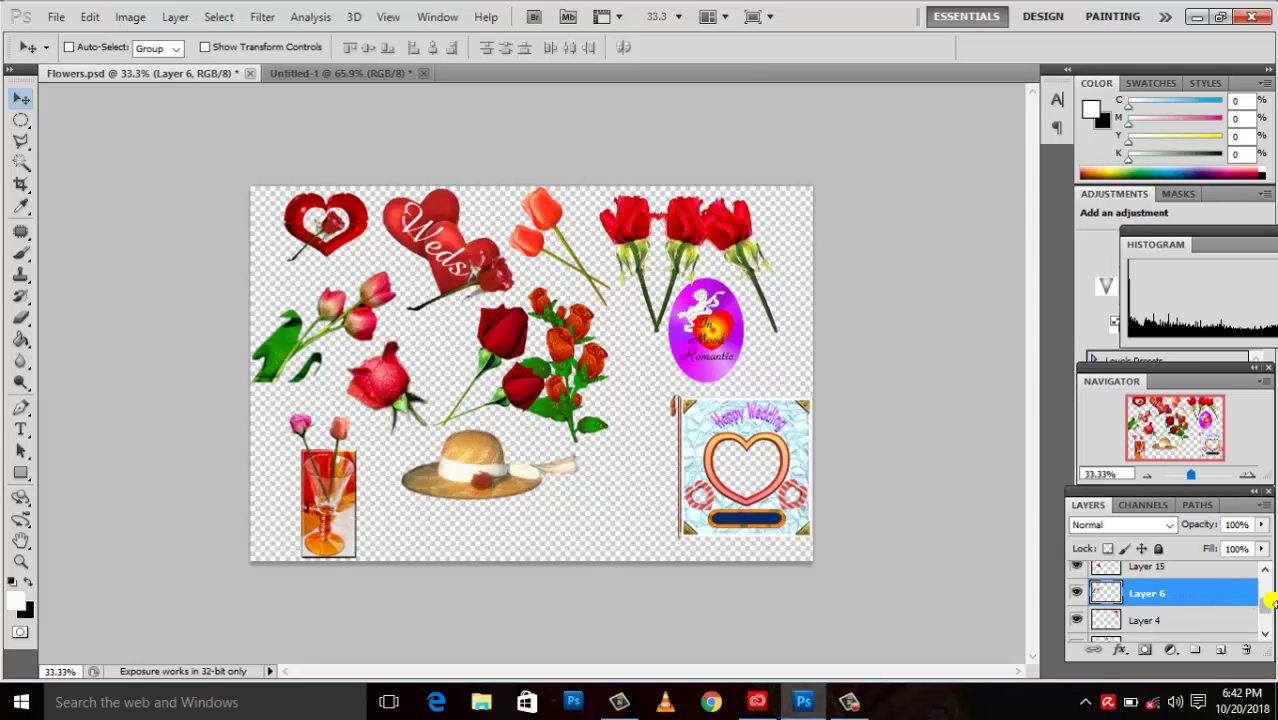
Move the purple In the Mood oval left and bring up the Open dialog (Ctrl+O)
scroll(1265, 595, "up", 1)
scroll(1265, 595, "up", 2)
scroll(1265, 595, "up", 2)
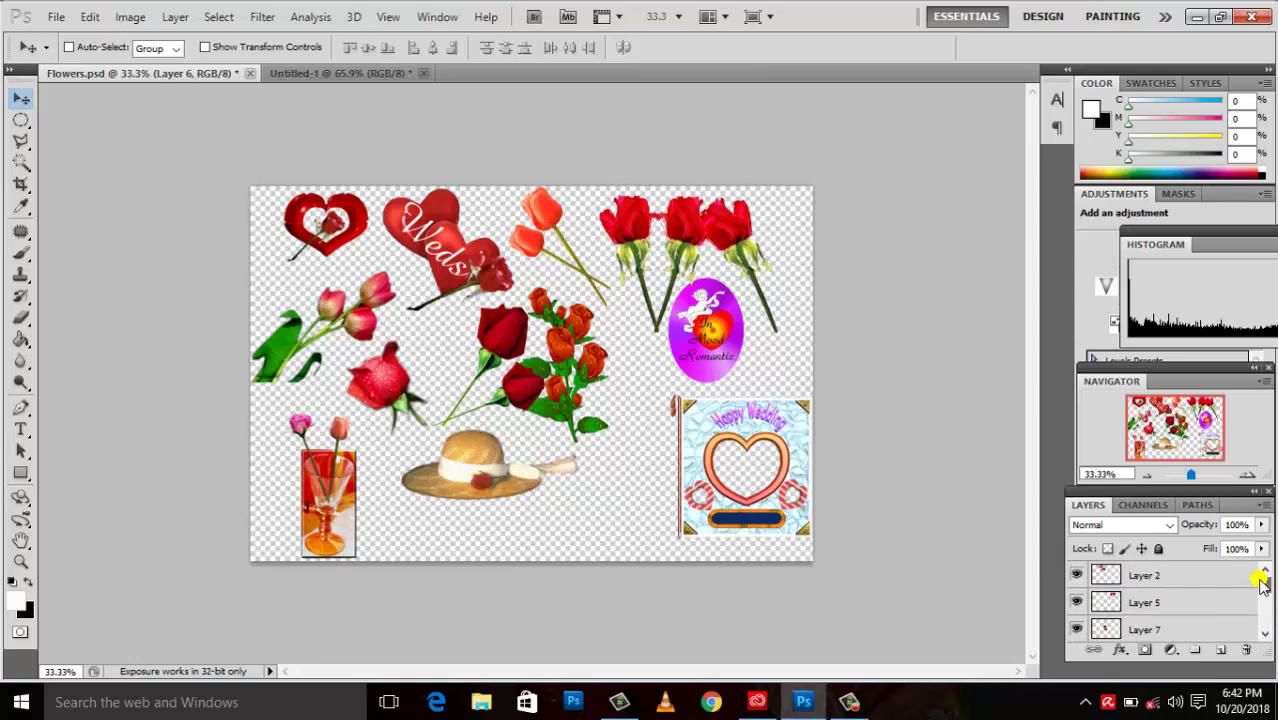
left_click(1220, 578)
scroll(1235, 600, "up", 1)
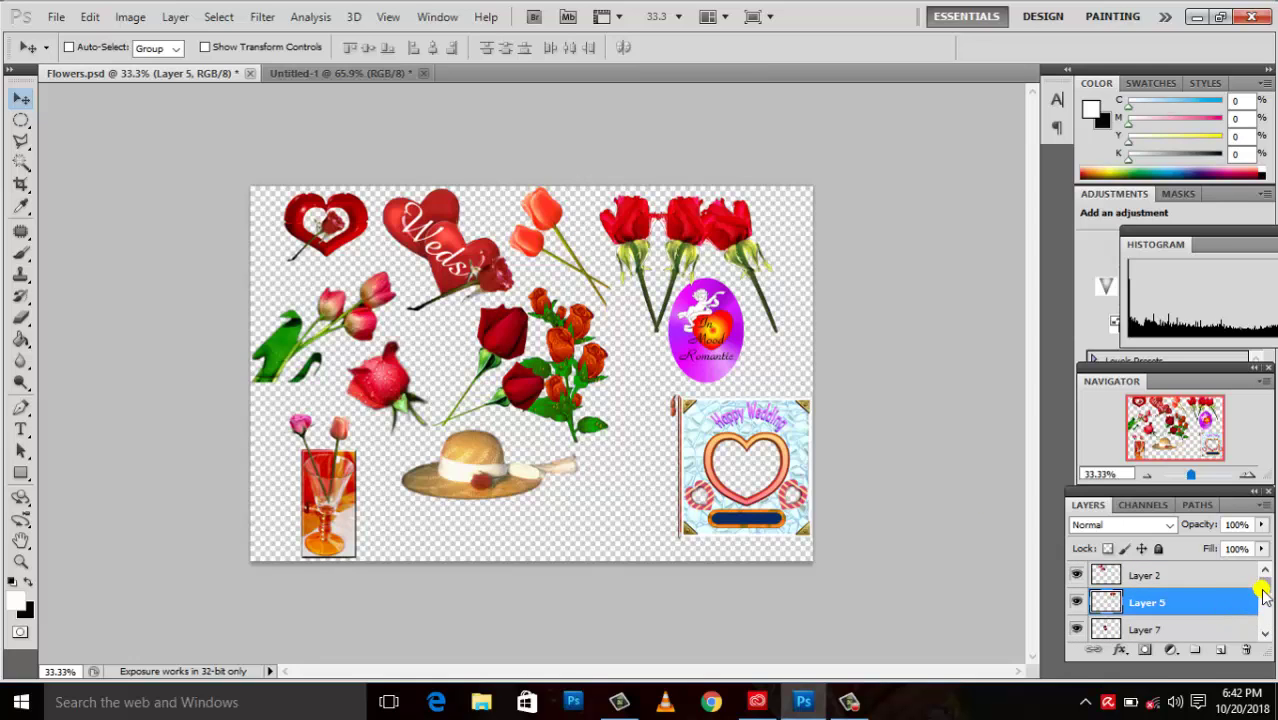
scroll(1264, 595, "down", 2)
scroll(1264, 600, "down", 2)
left_click(1197, 620)
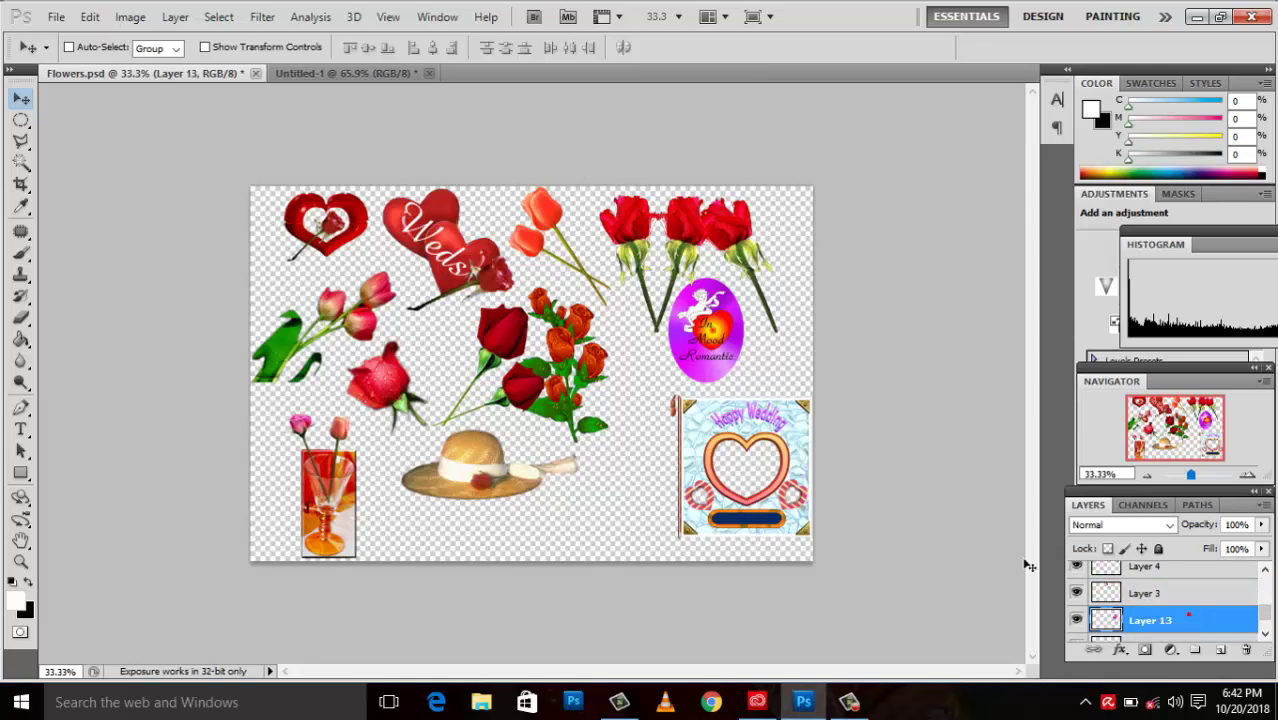
left_click_drag(703, 327, 677, 328)
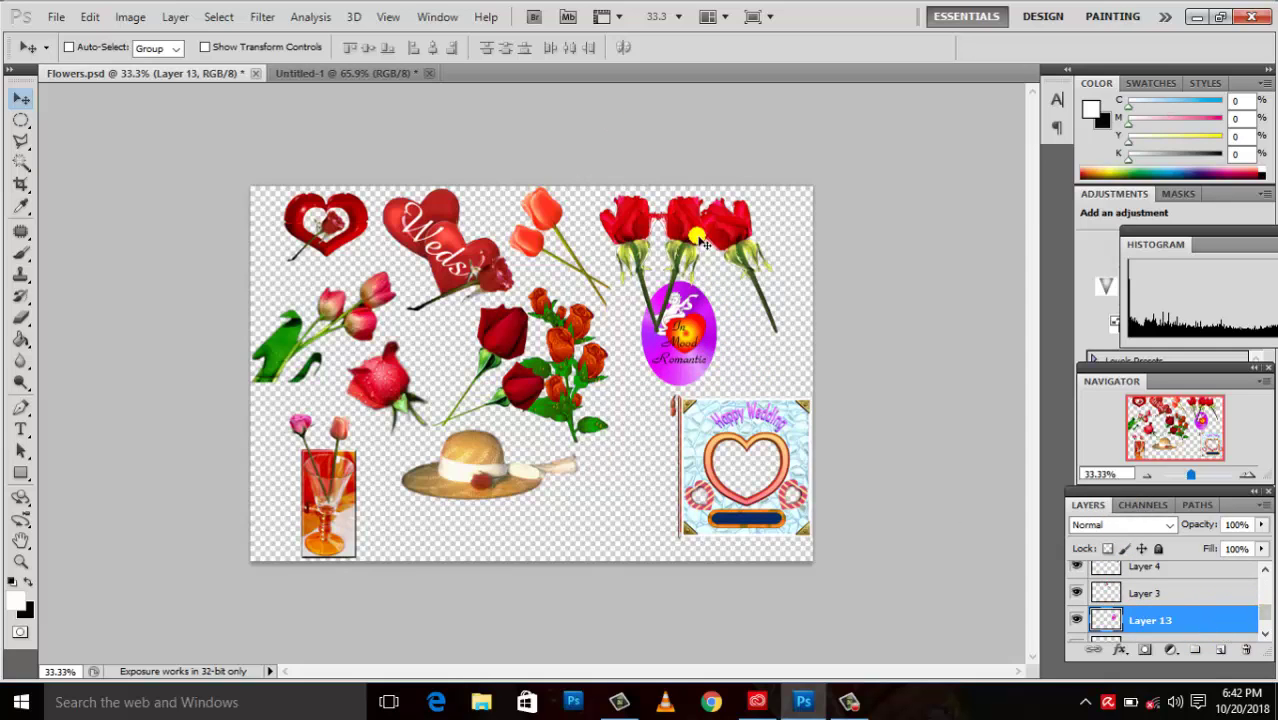
key("ctrl+o")
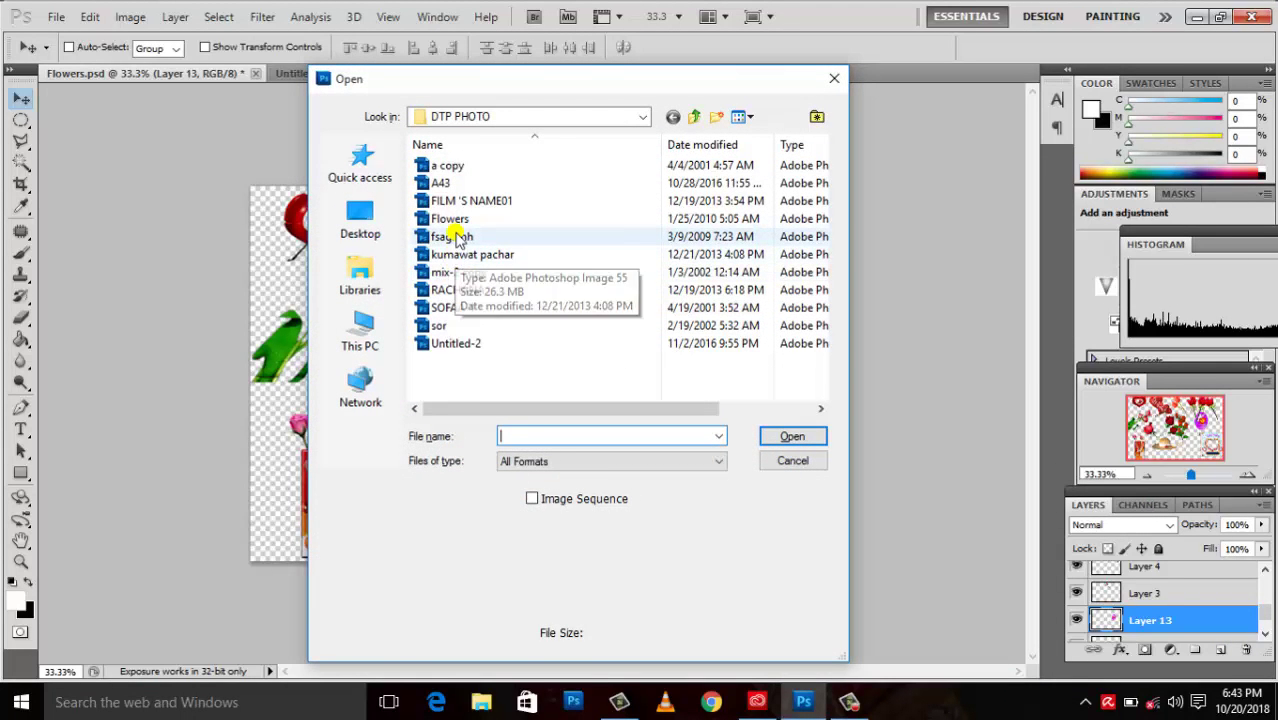
mouse_move(458, 272)
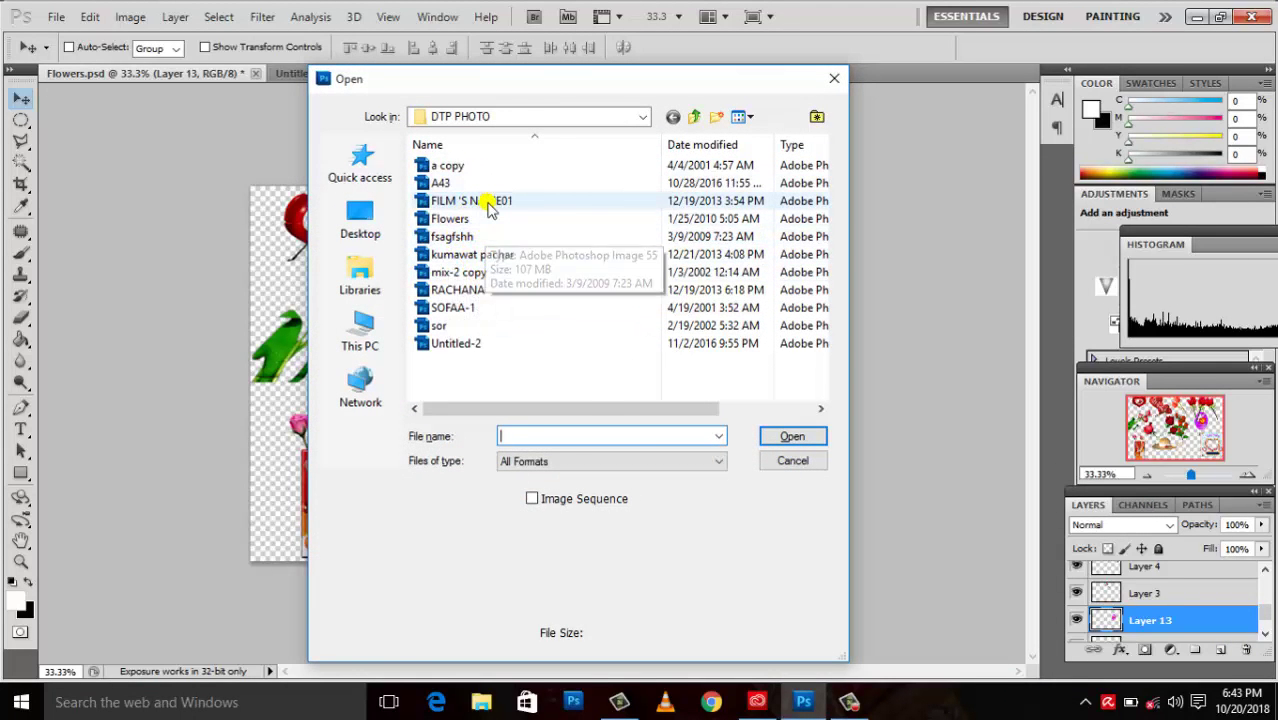
Open FILM 'S NAME01.psd and dismiss the locked background layer alert
double_click(485, 200)
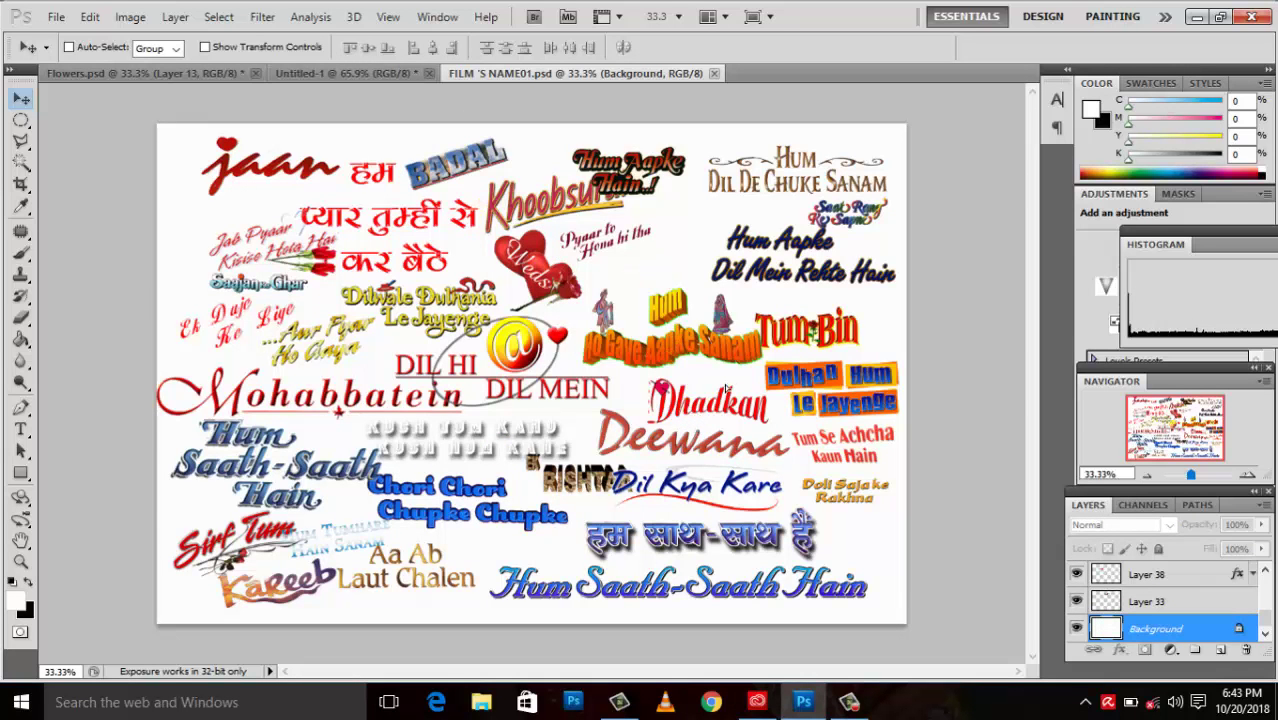
left_click(1230, 622)
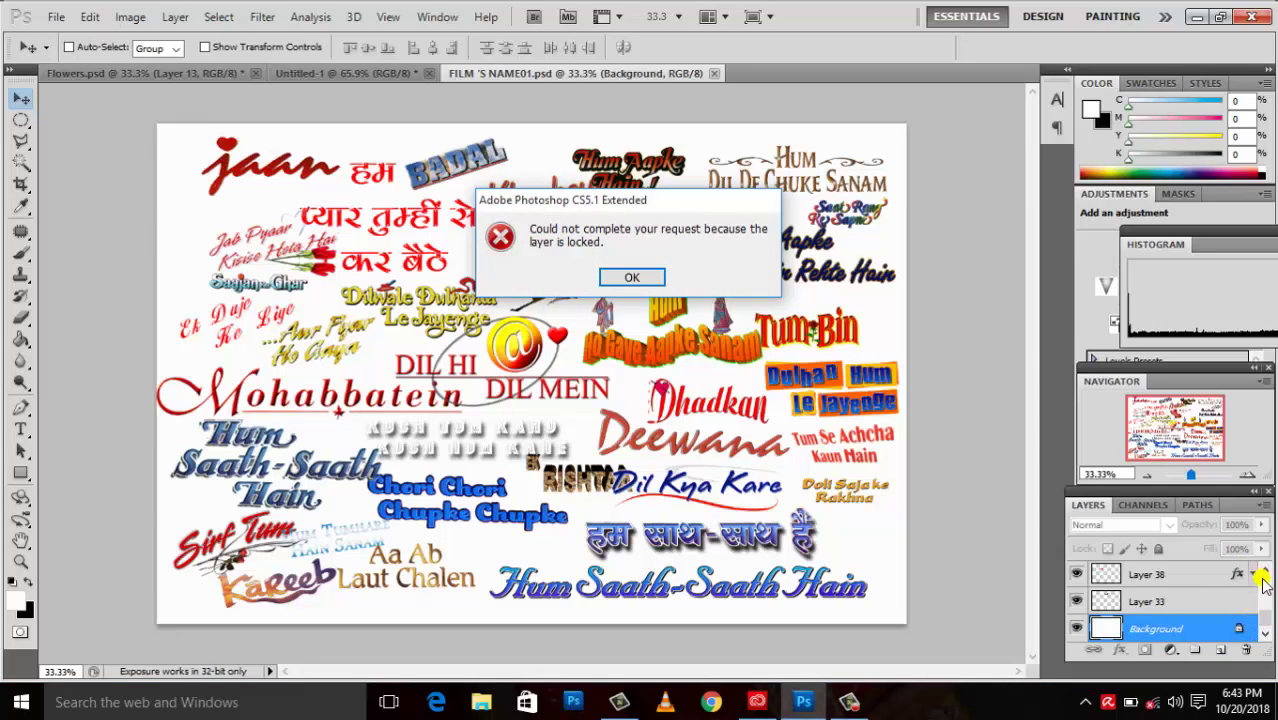
left_click(645, 284)
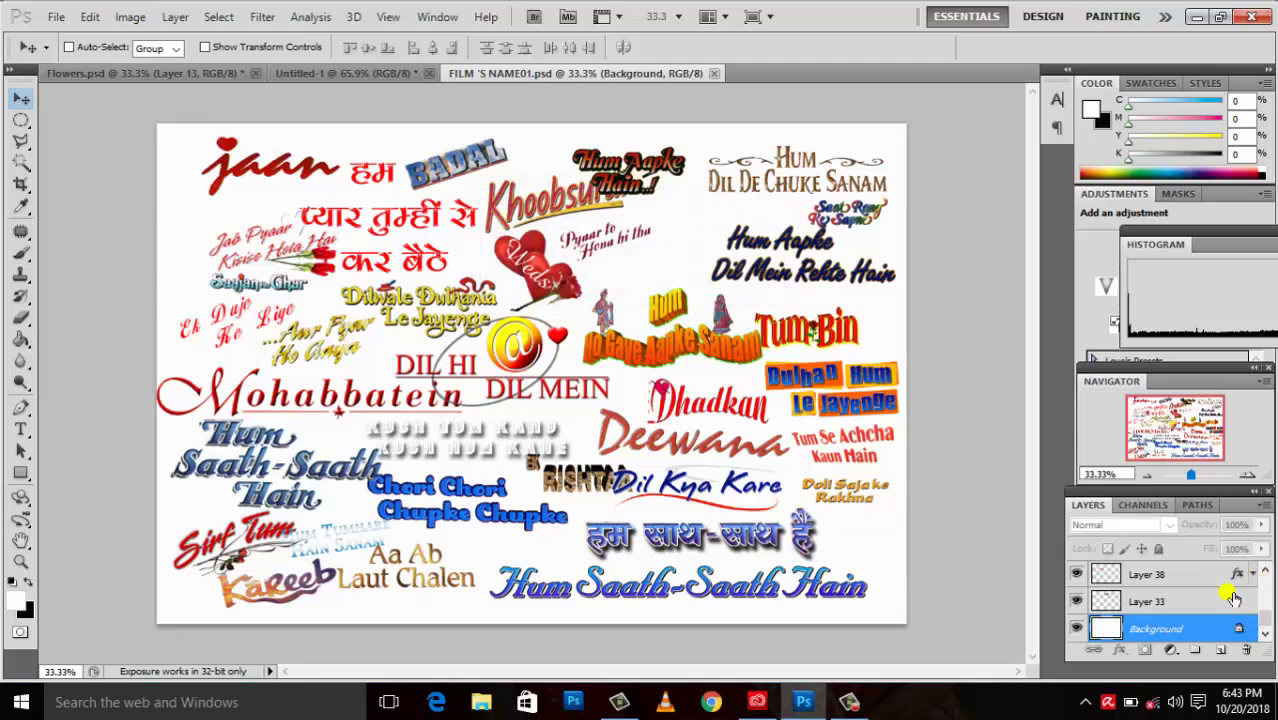
left_click_drag(1268, 622, 1256, 582)
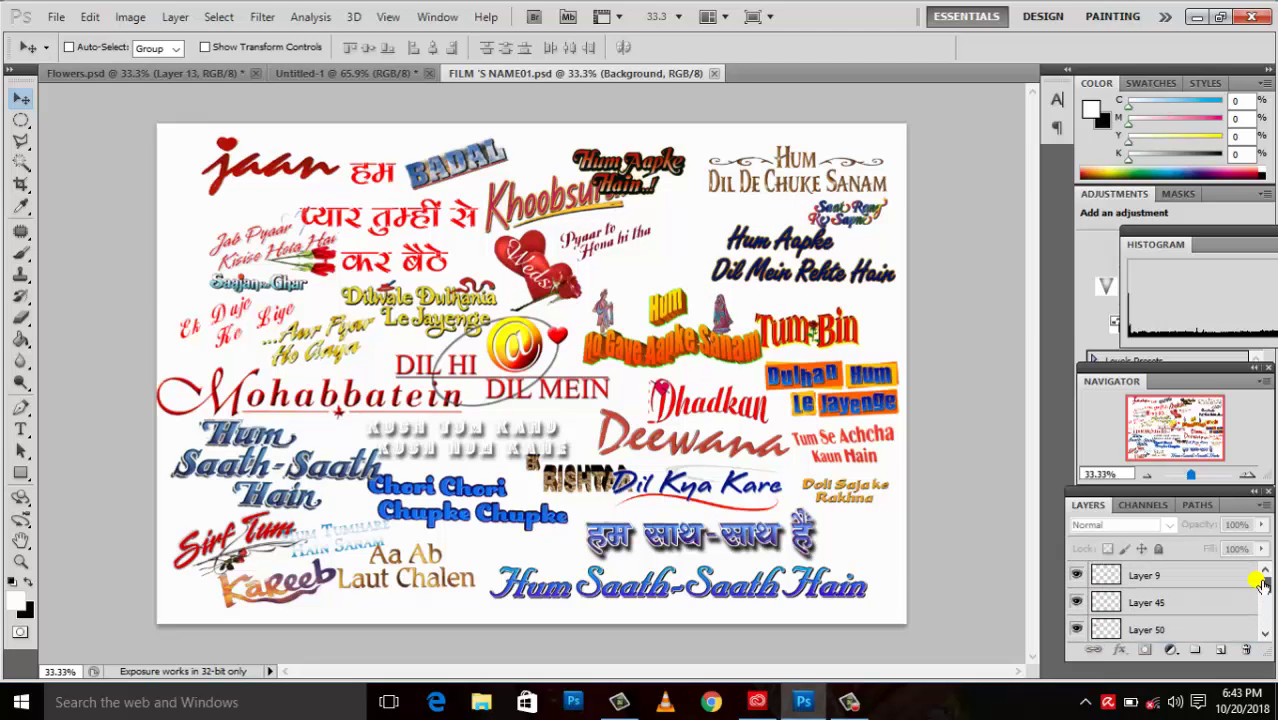
Shift the Hum Saath-Saath Hain title left and down, and nudge the BADAL title
left_click(1130, 573)
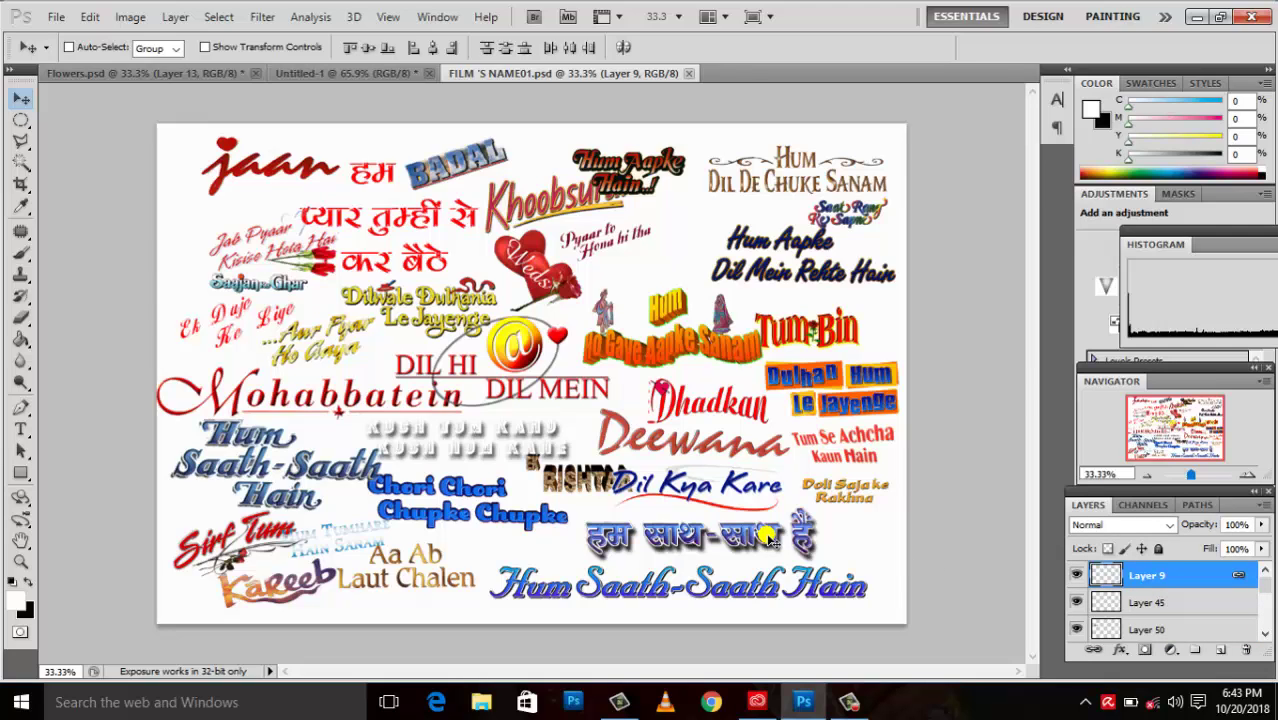
left_click_drag(768, 537, 759, 537)
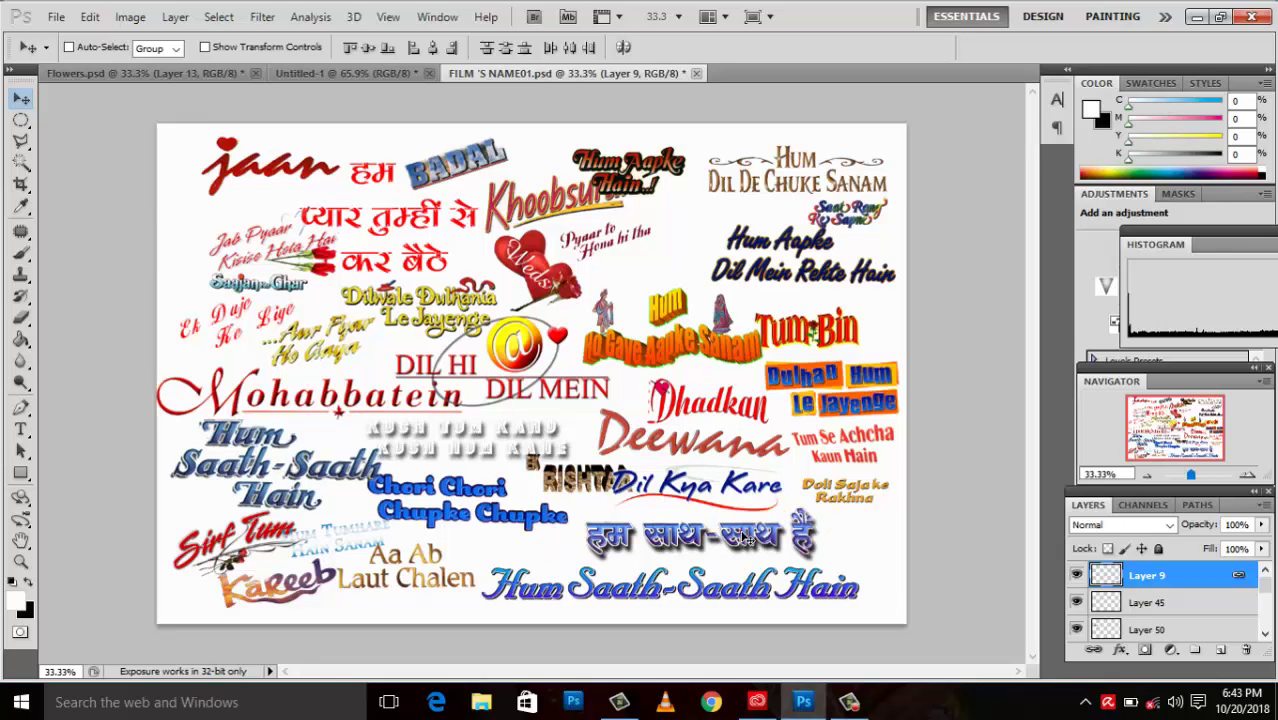
mouse_move(732, 533)
left_mouse_down()
mouse_move(748, 528)
mouse_move(730, 544)
left_mouse_up()
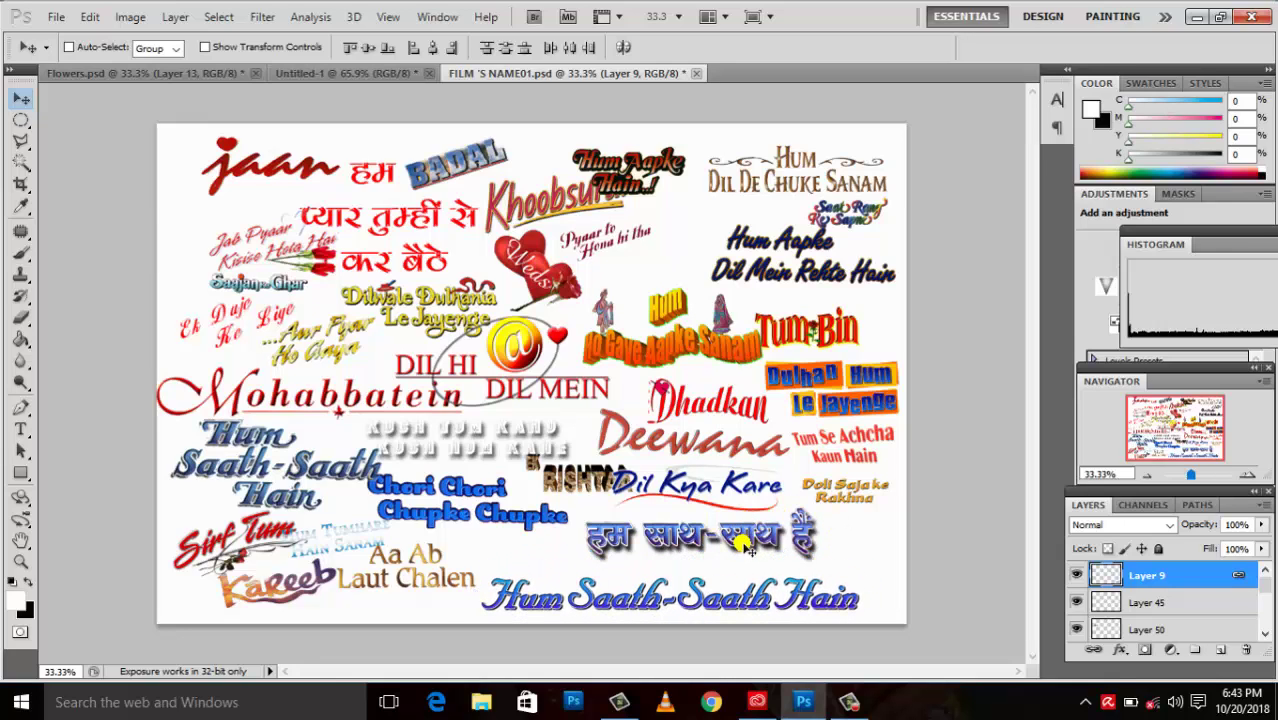
left_click(1172, 604)
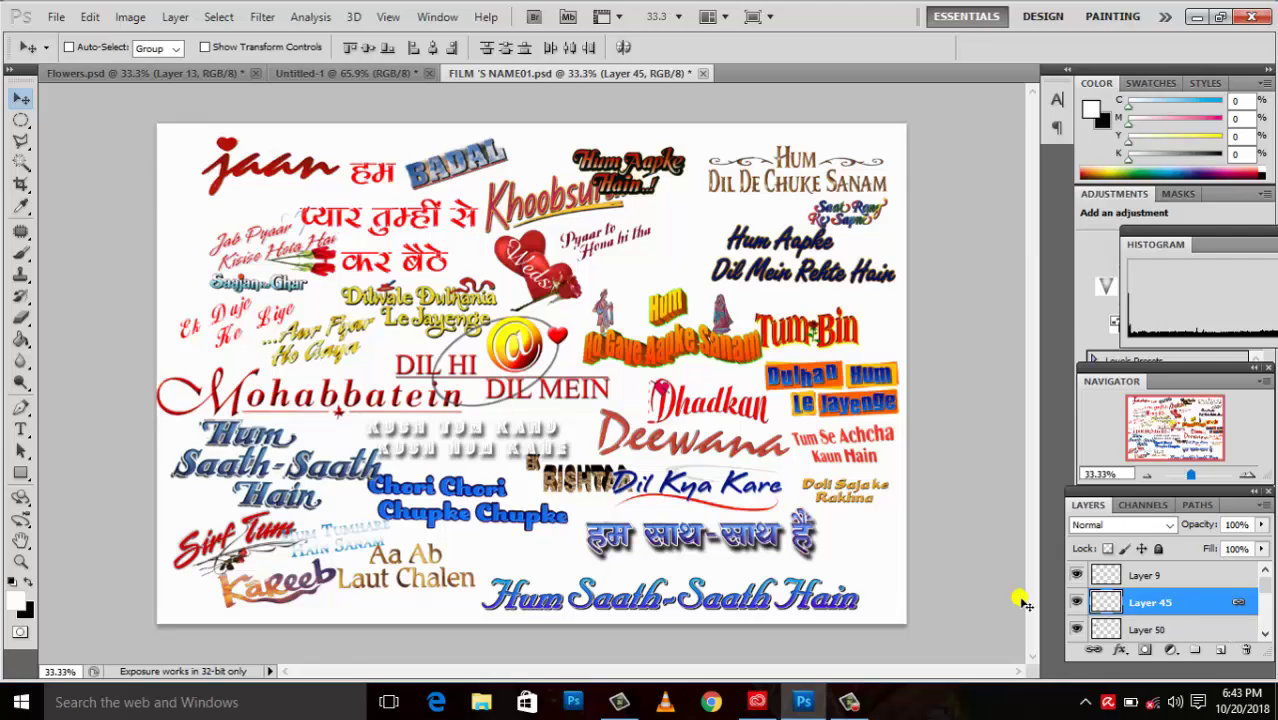
mouse_move(765, 546)
left_mouse_down()
mouse_move(759, 524)
mouse_move(796, 540)
left_mouse_up()
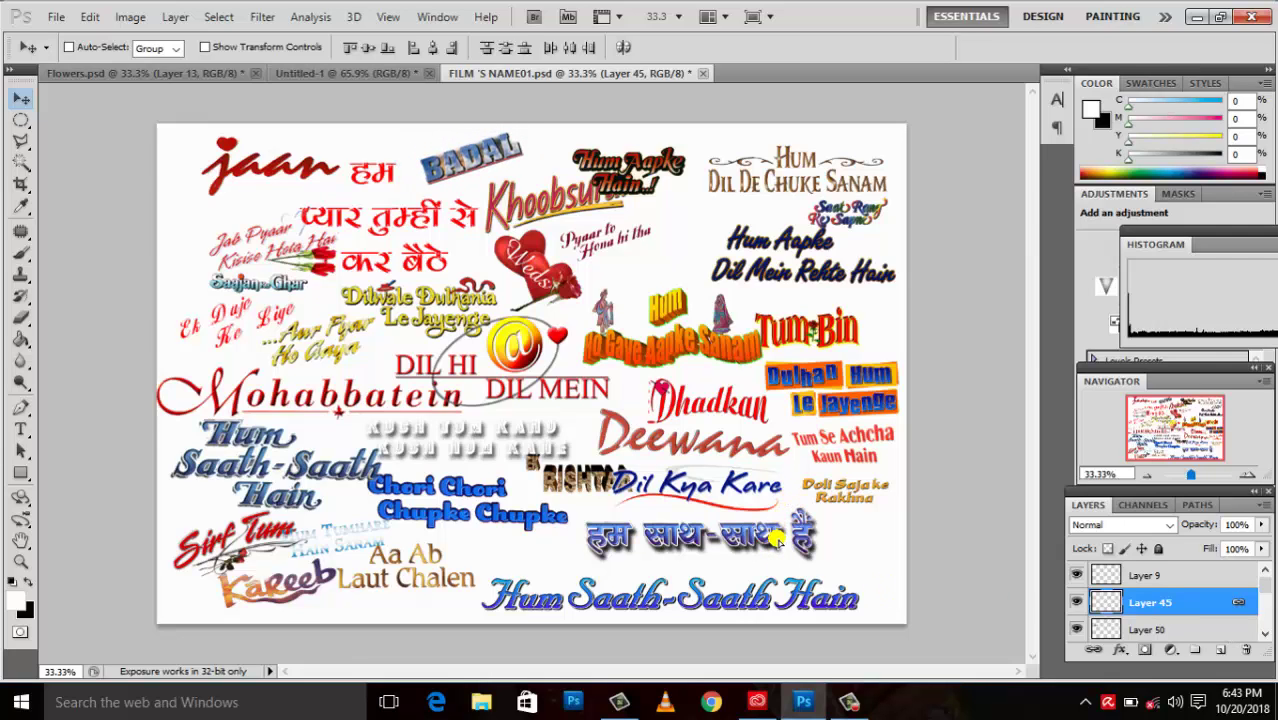
left_click(1192, 577)
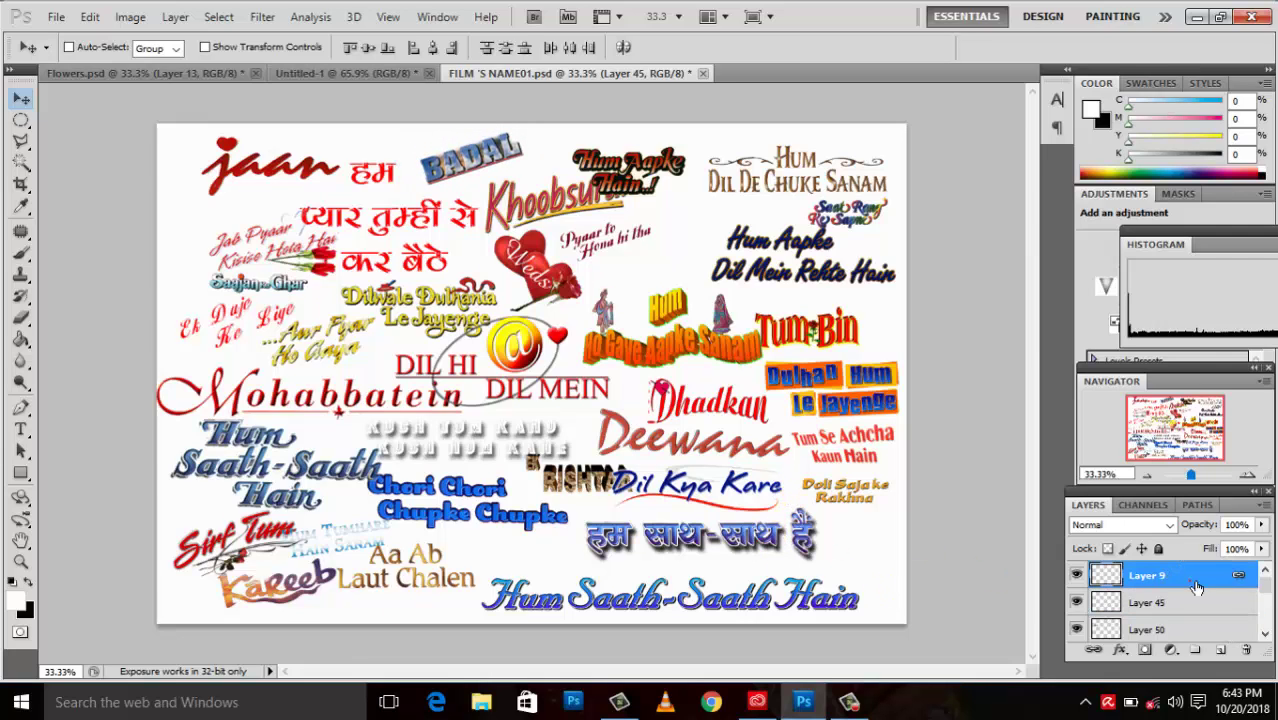
left_click_drag(1266, 588, 1264, 612)
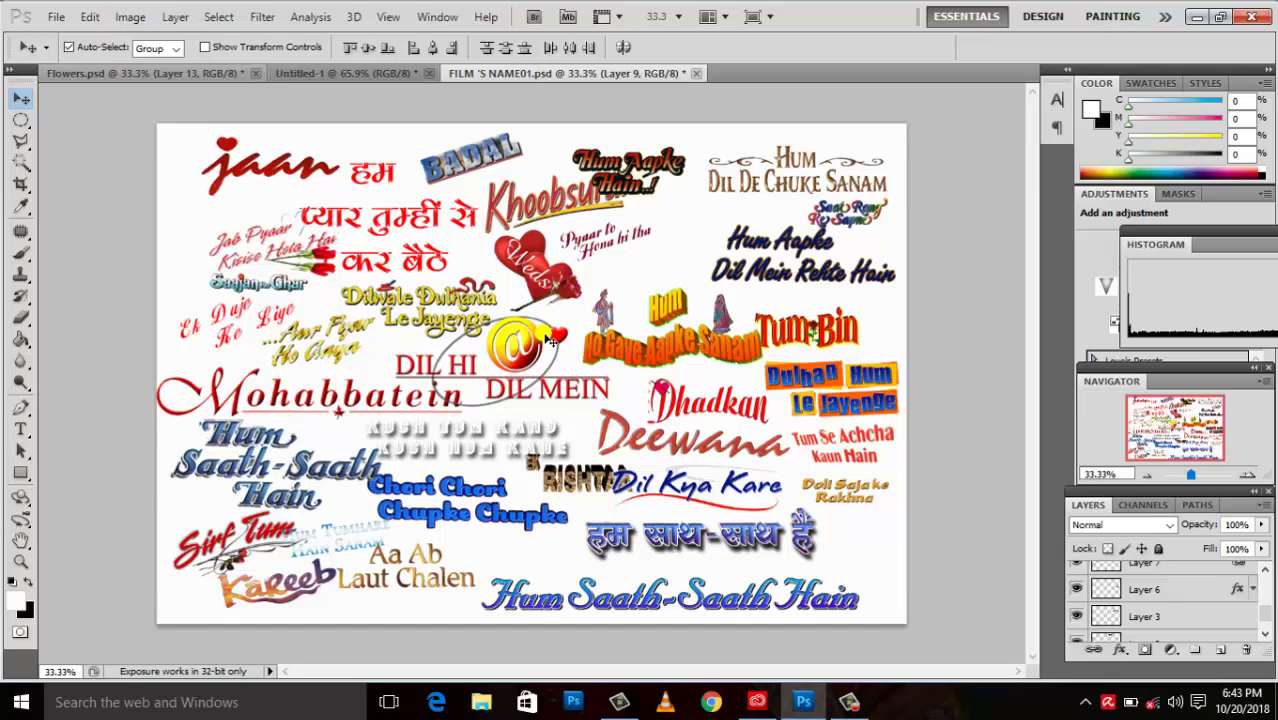
Nudge the Hindi love-phrase and Ho Gaye Aapke Sanam titles, then return to Flowers
mouse_move(448, 246)
left_mouse_down()
mouse_move(483, 261)
mouse_move(461, 247)
left_mouse_up()
left_click(460, 318)
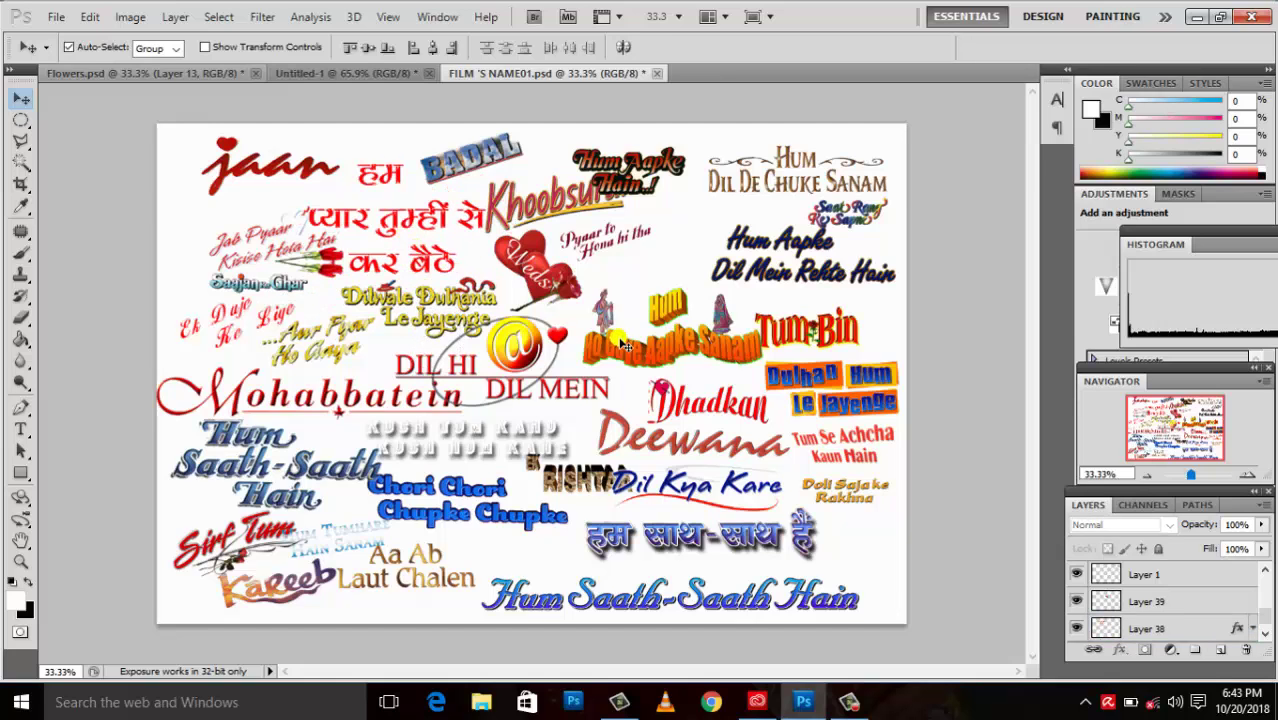
left_click_drag(625, 340, 644, 327)
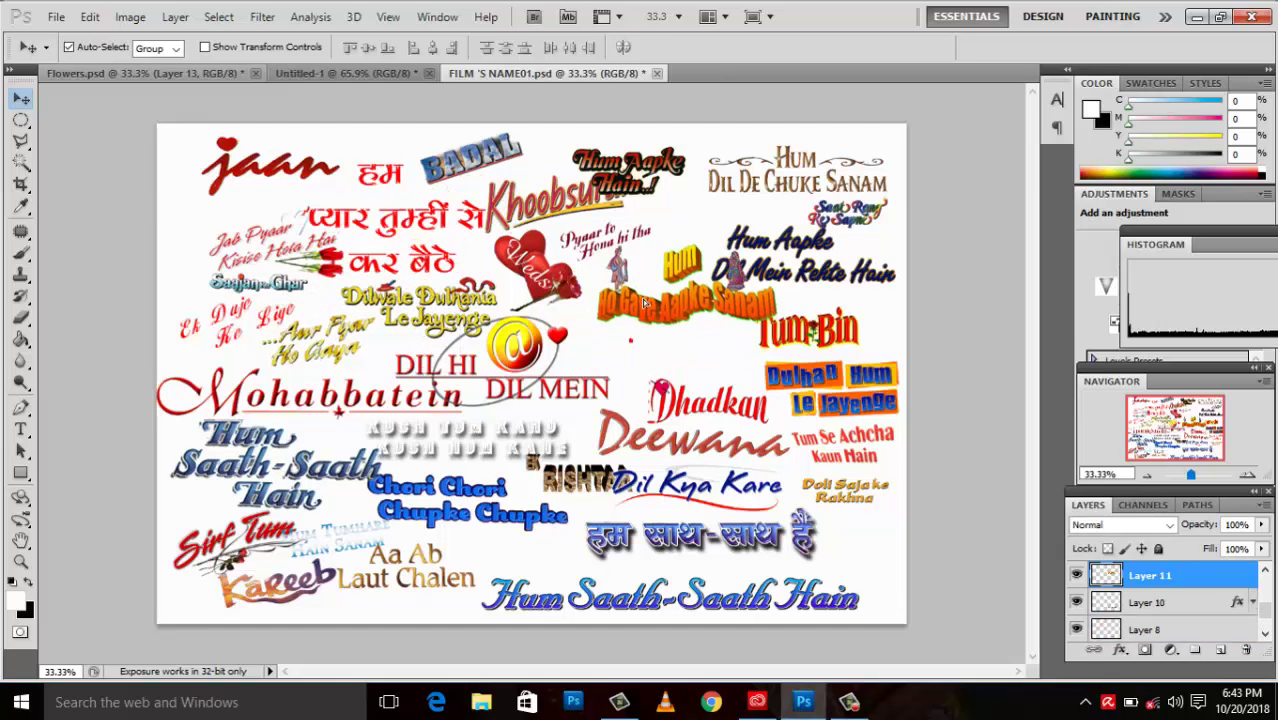
left_click(842, 330)
left_click(358, 72)
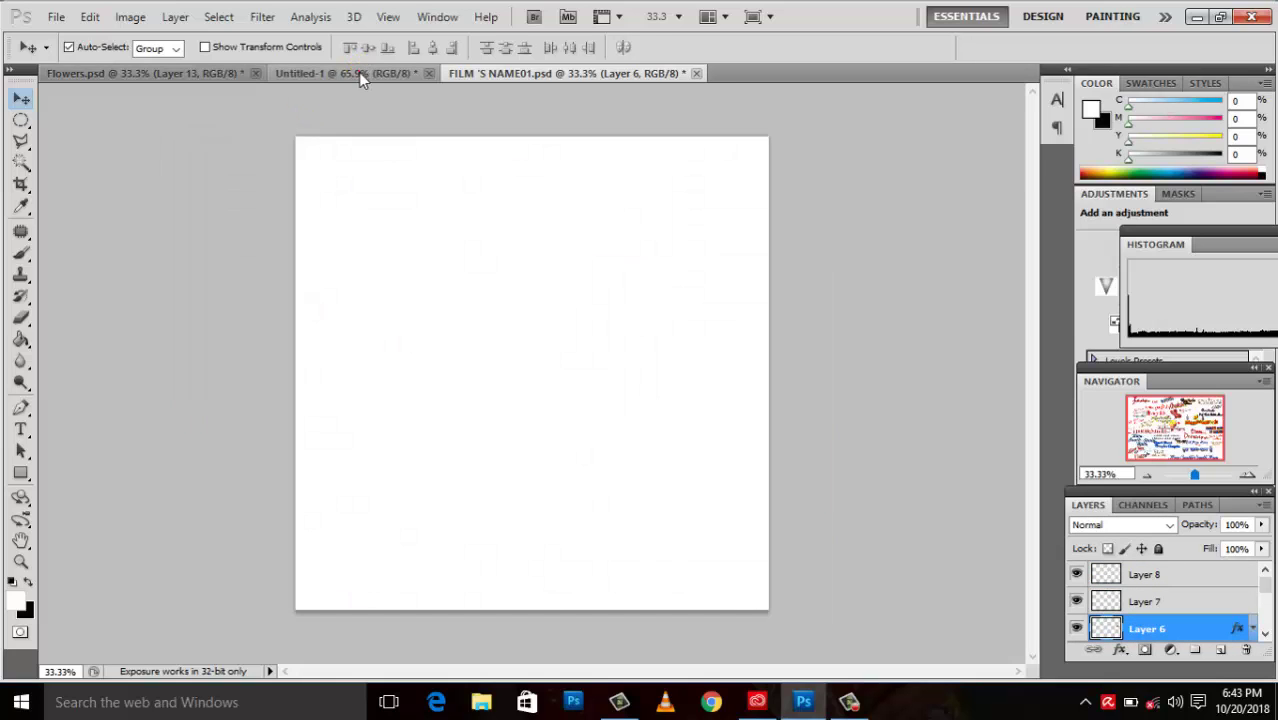
left_click(219, 72)
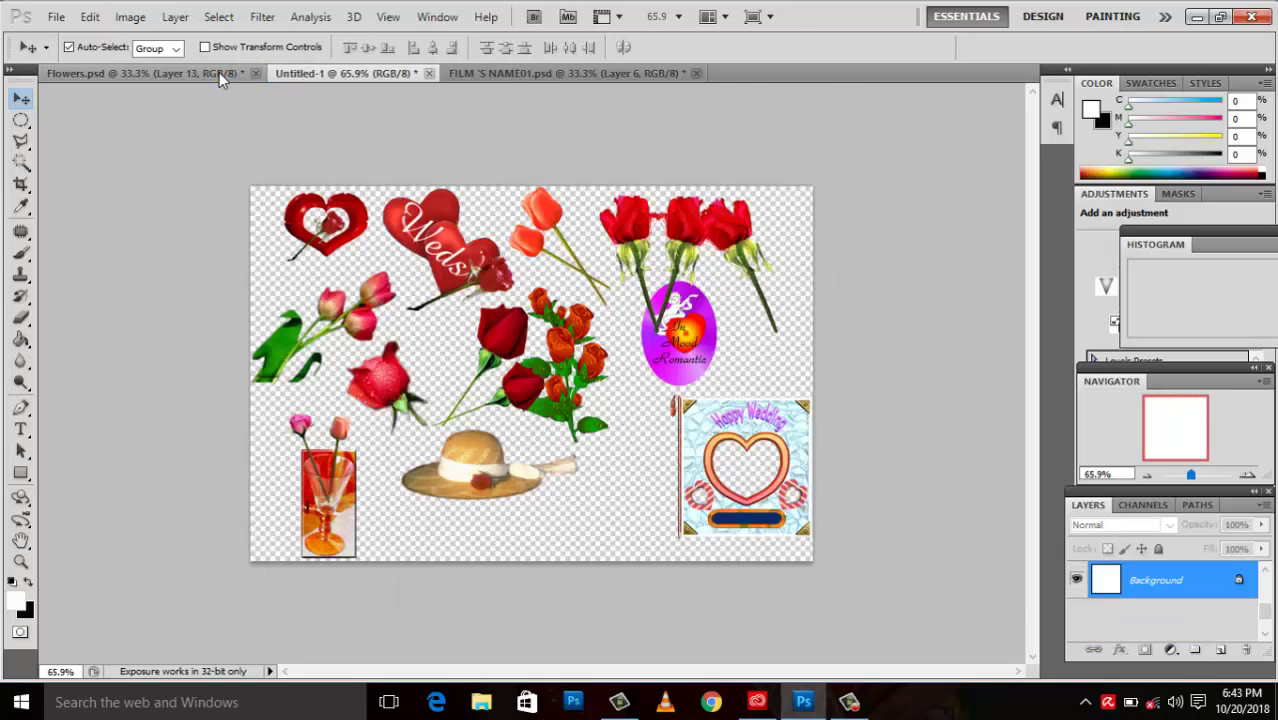
Move the Weds heart, magenta oval and pair of red roses up and left
left_click(448, 260)
left_click_drag(448, 260, 433, 248)
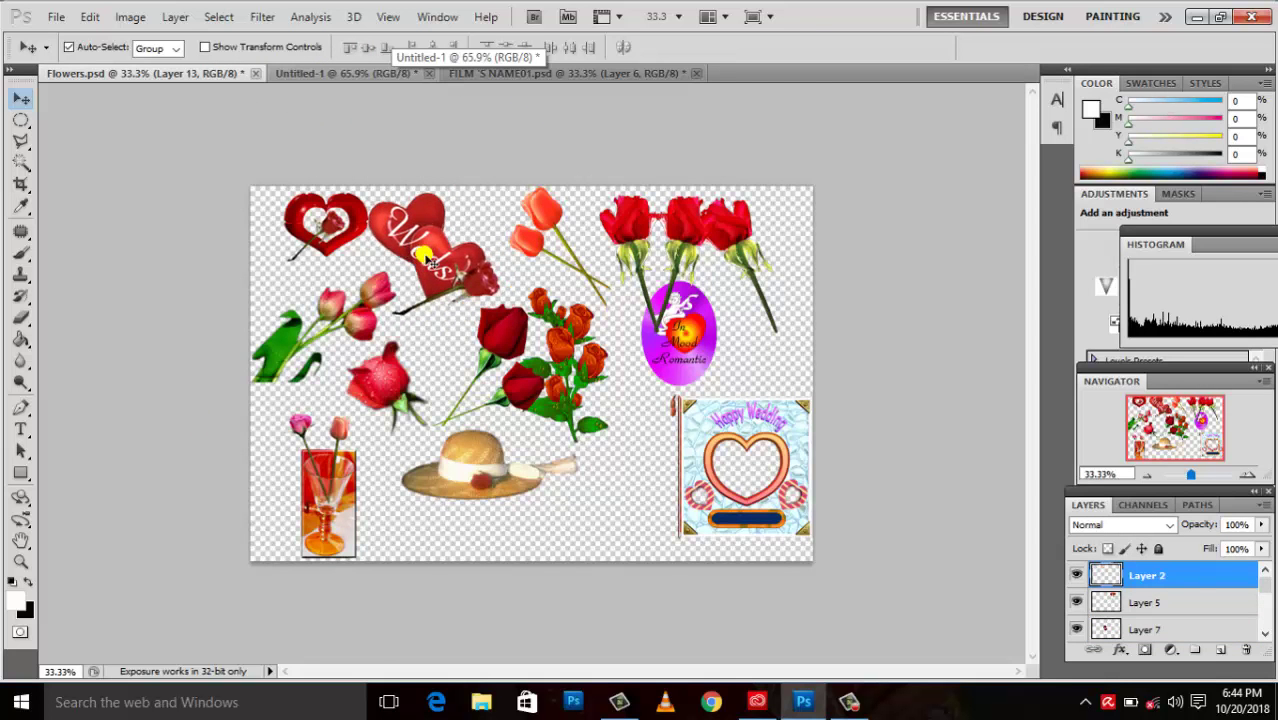
left_click_drag(679, 348, 660, 377)
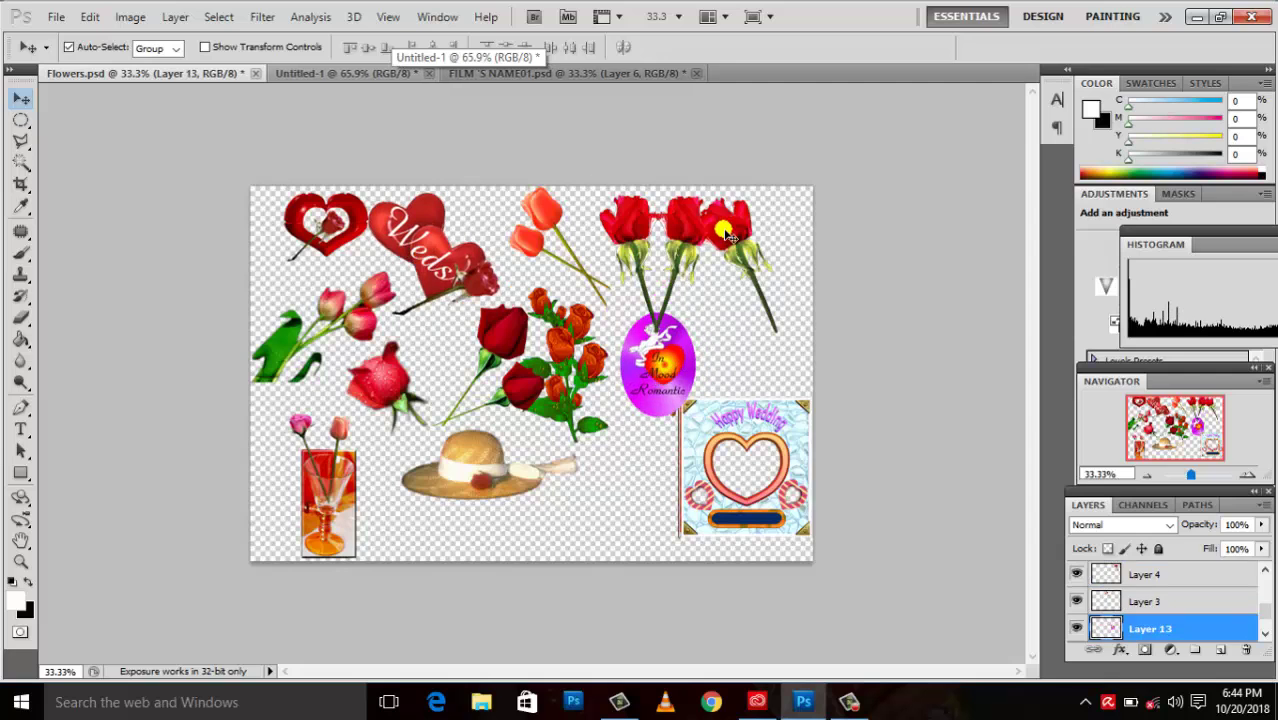
mouse_move(727, 225)
left_mouse_down()
mouse_move(727, 256)
mouse_move(641, 245)
left_mouse_up()
left_click_drag(561, 365, 481, 351)
left_click(508, 375)
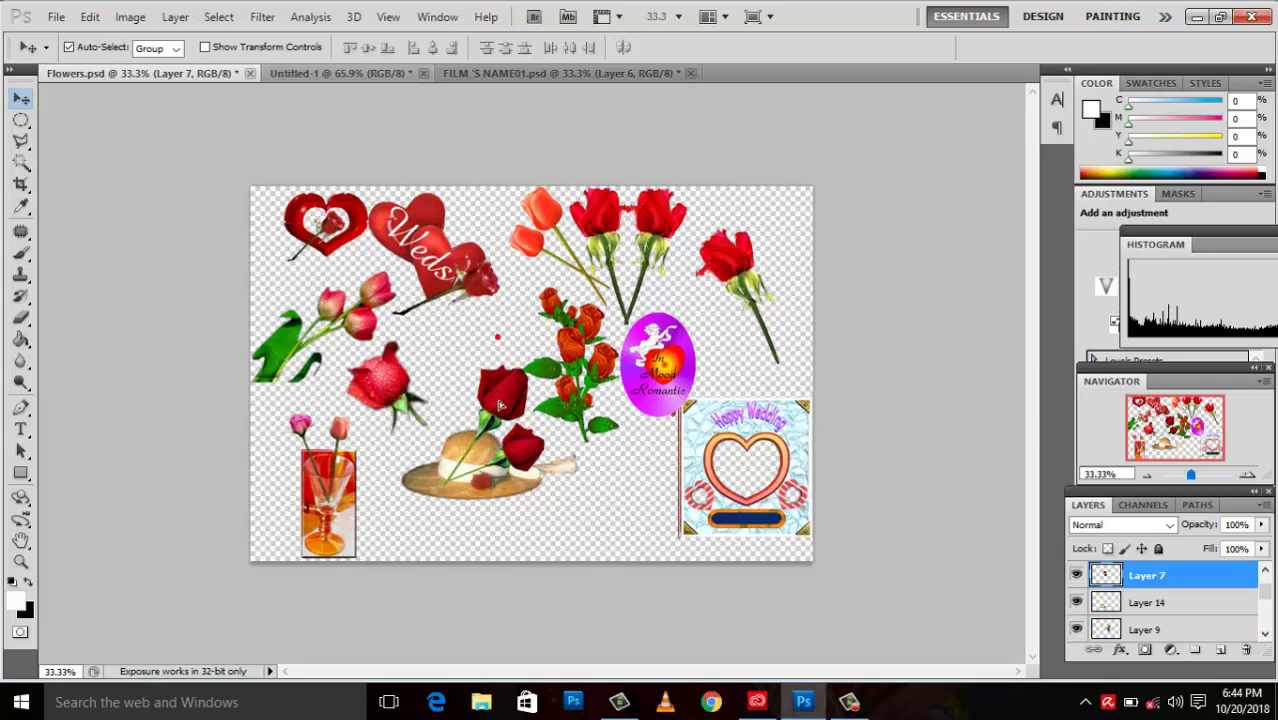
Move the hat and Happy Wedding card down and slide the vase right
left_click_drag(484, 510, 499, 522)
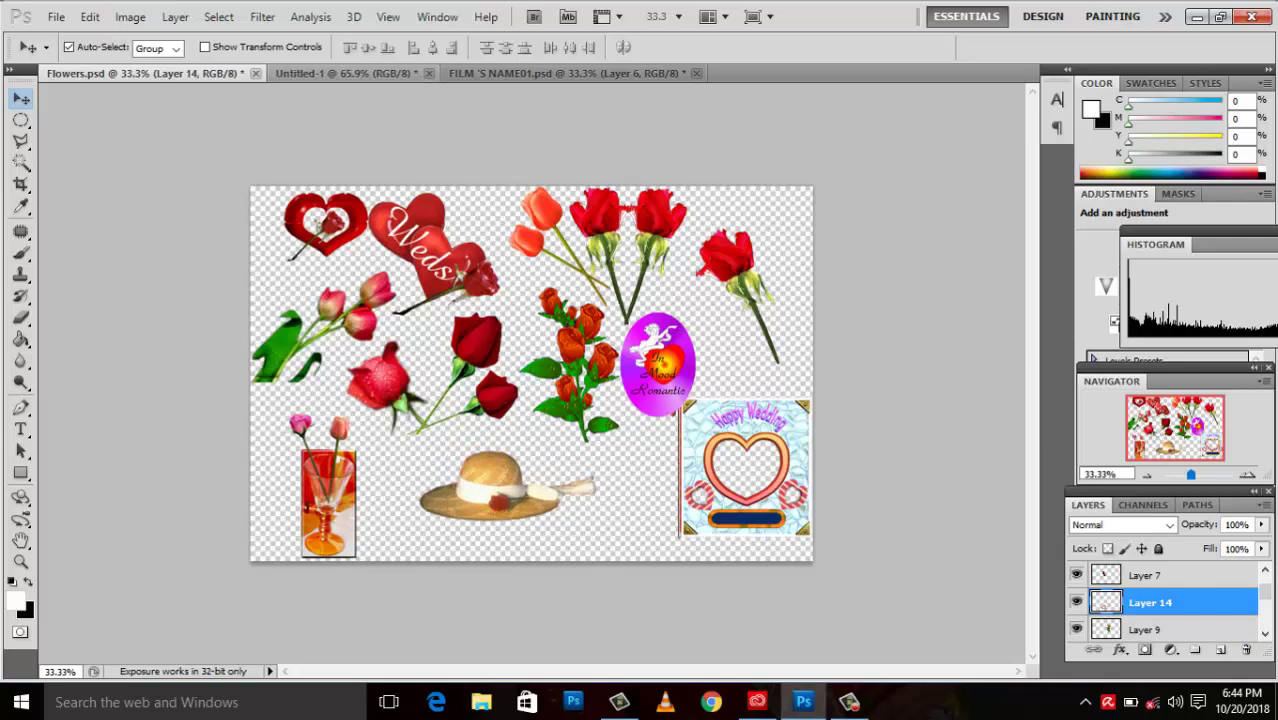
left_click_drag(770, 482, 756, 501)
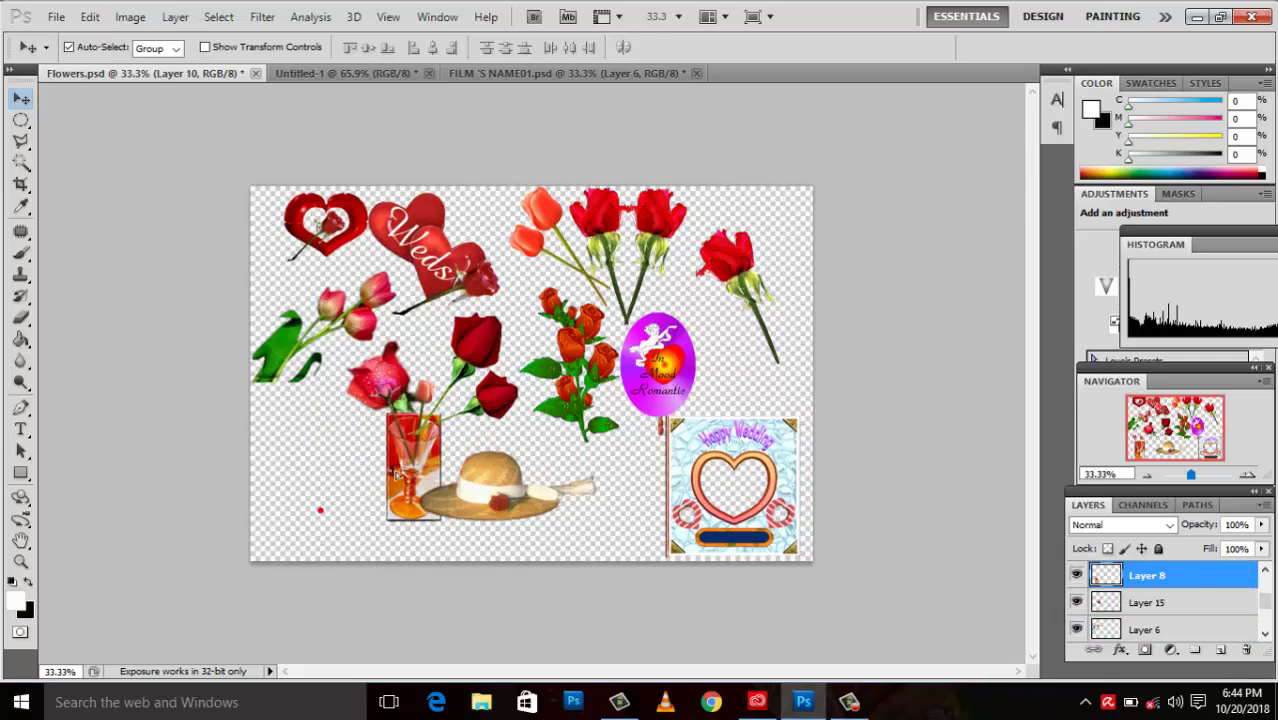
left_click_drag(328, 518, 353, 518)
left_click_drag(493, 504, 493, 517)
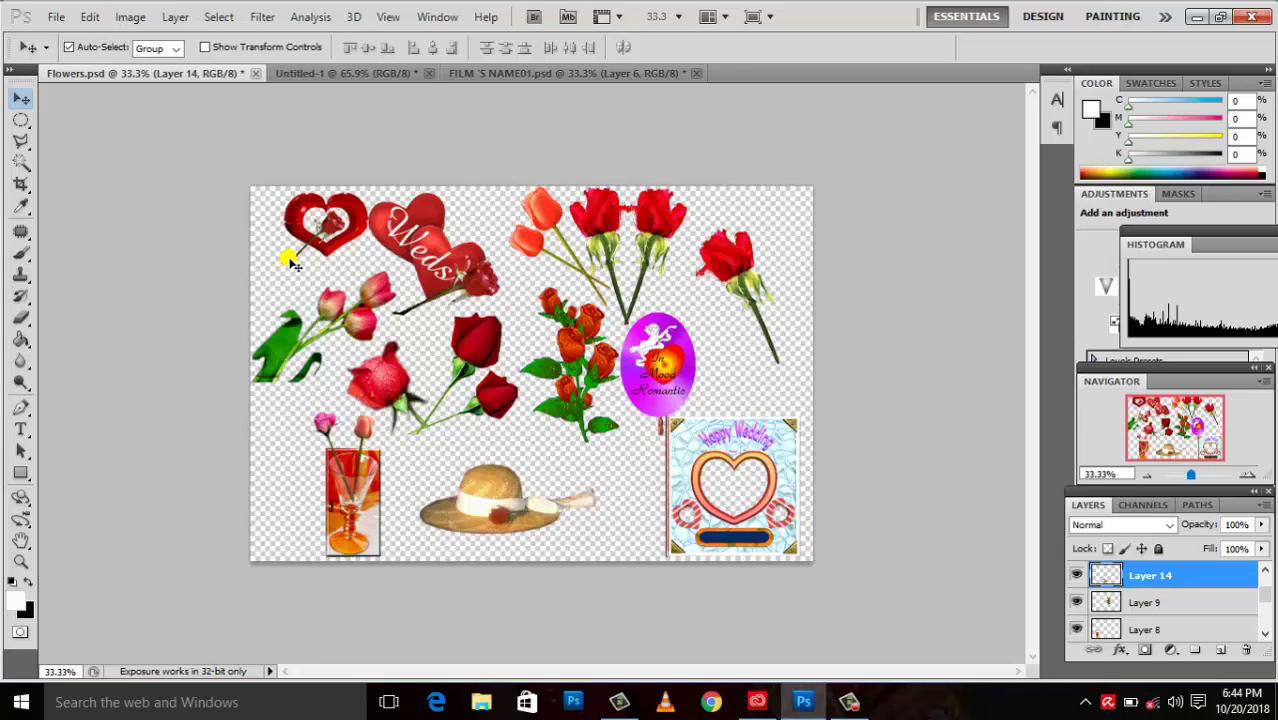
left_click_drag(262, 207, 498, 290)
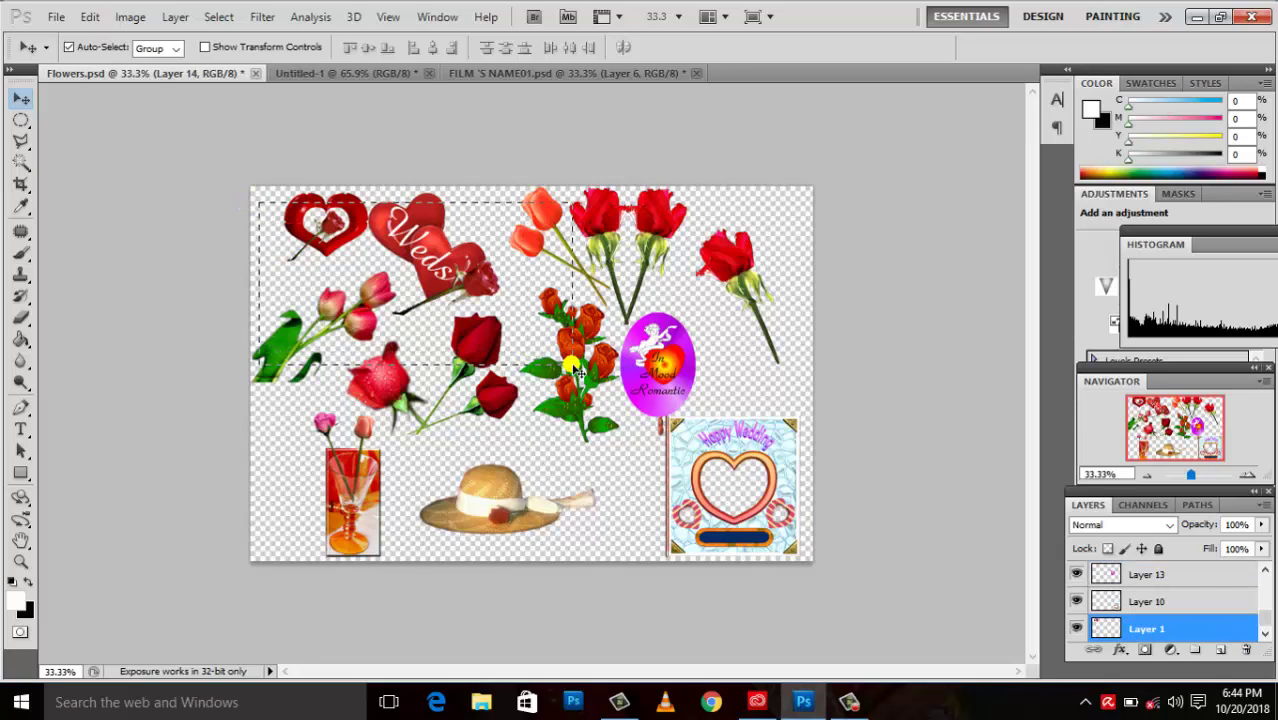
key("ctrl+d")
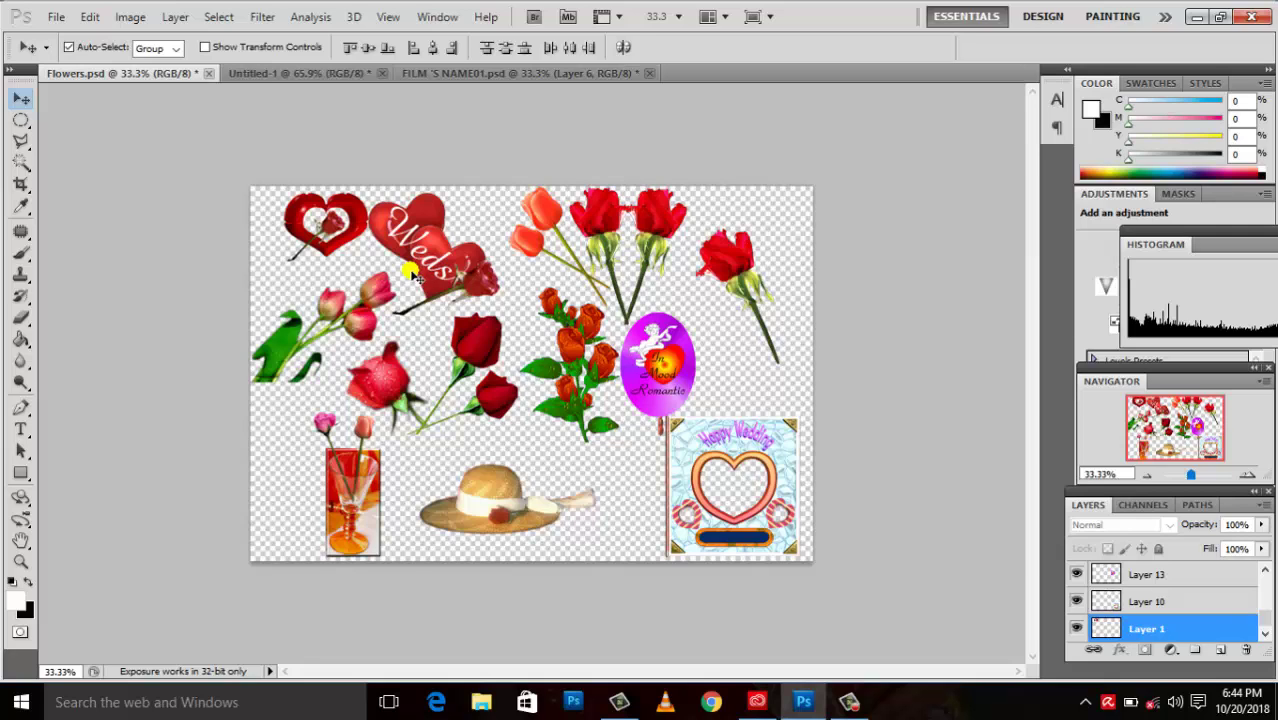
left_click_drag(266, 195, 812, 552)
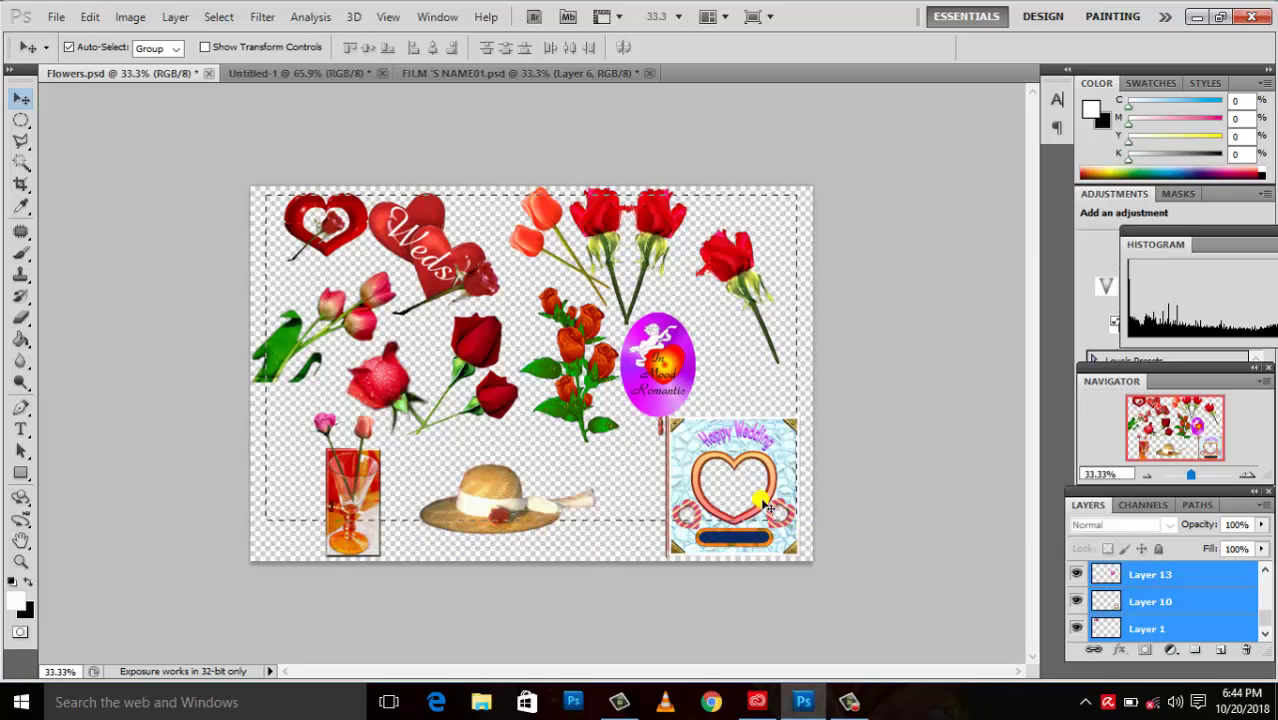
mouse_move(812, 552)
left_mouse_down()
mouse_move(606, 350)
mouse_move(660, 450)
left_mouse_up()
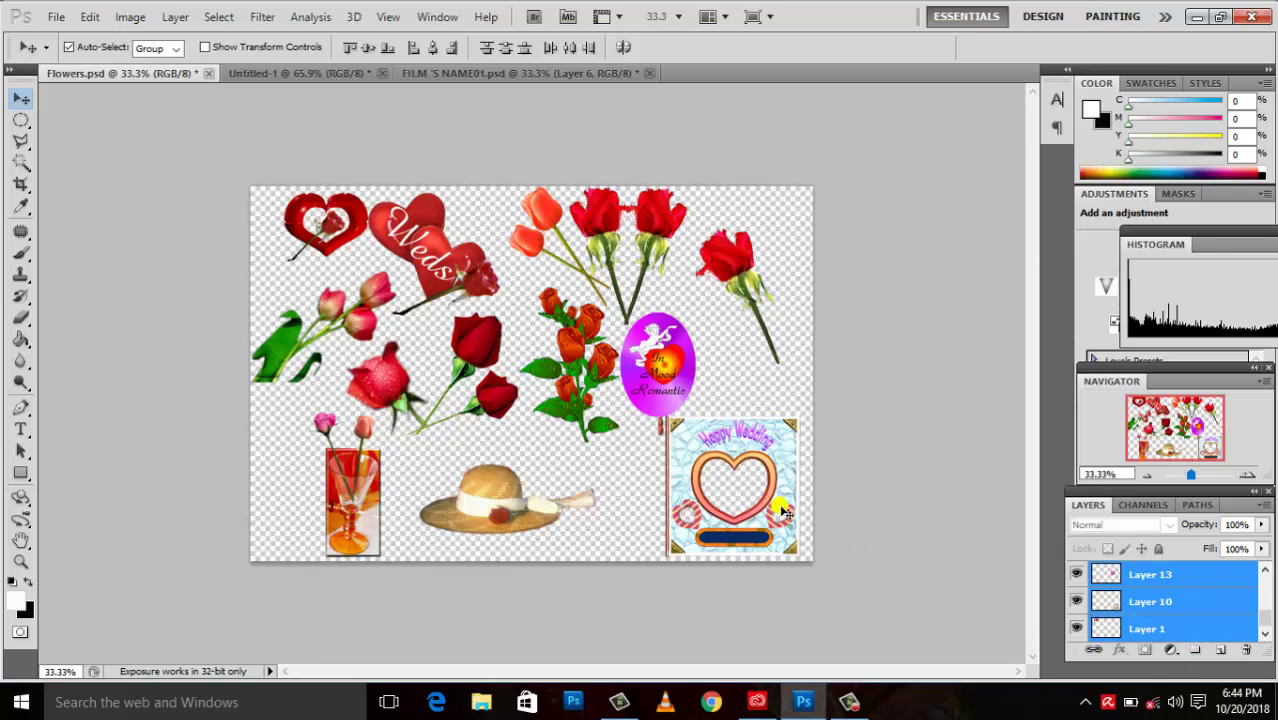
left_click(283, 224)
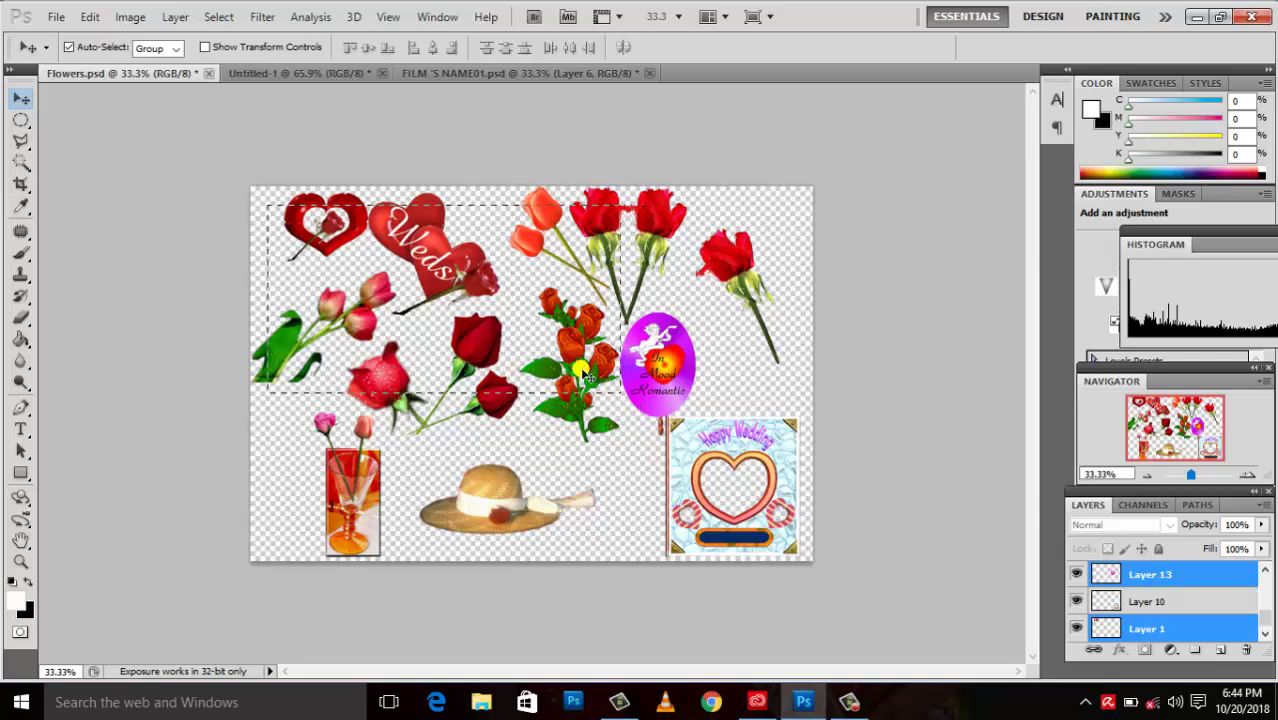
left_click_drag(625, 490, 262, 214)
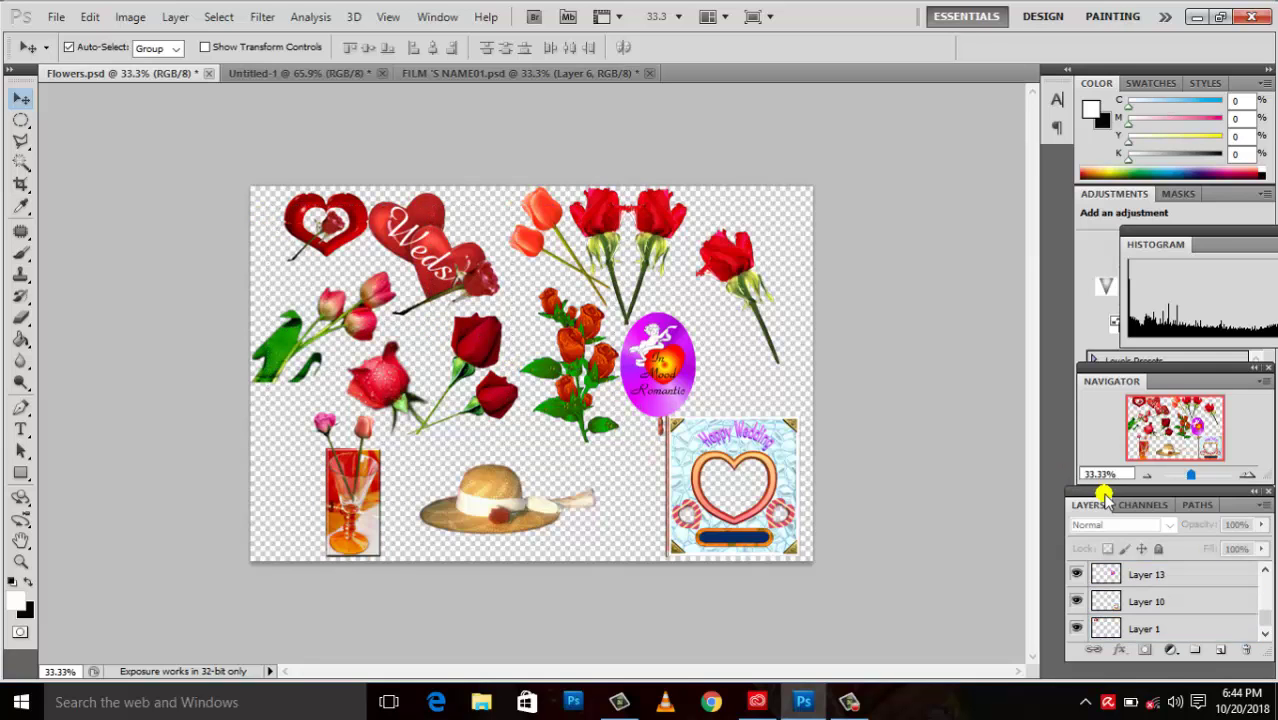
left_click_drag(1265, 624, 1265, 574)
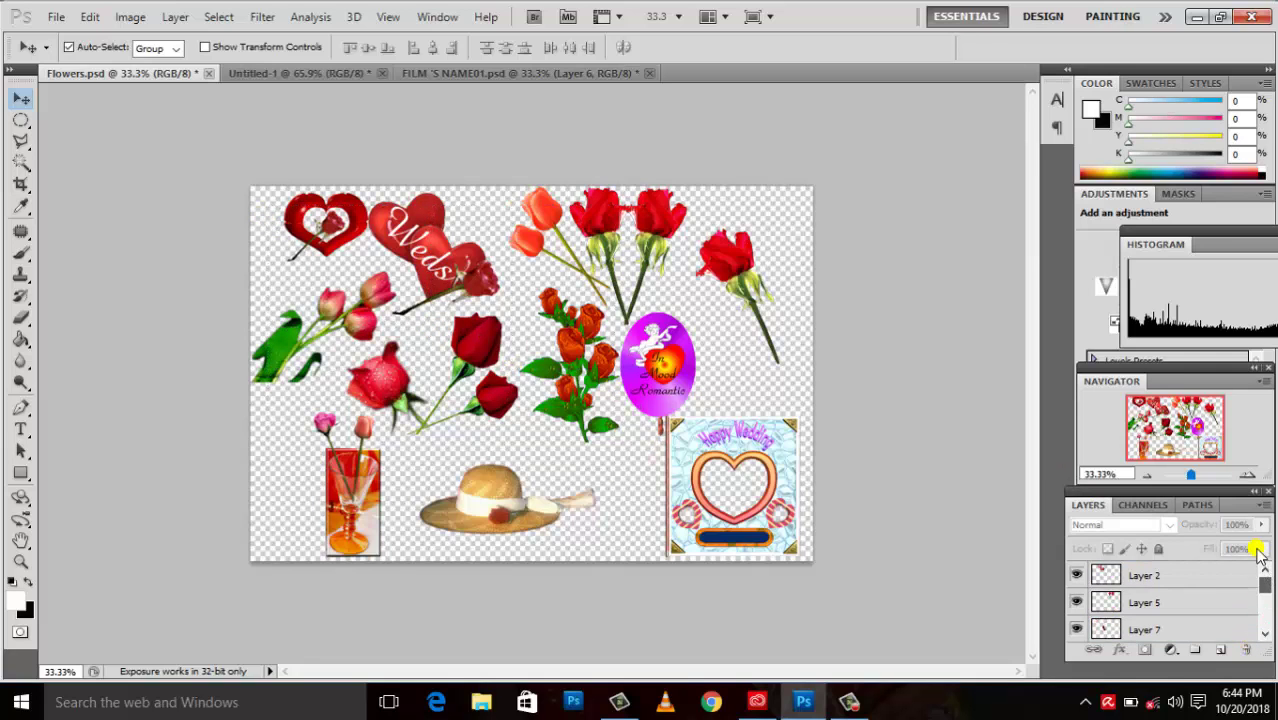
Multi-select Layers 2, 5 and 7 in the Layers panel
left_click(1190, 579)
left_click(1191, 631, "shift")
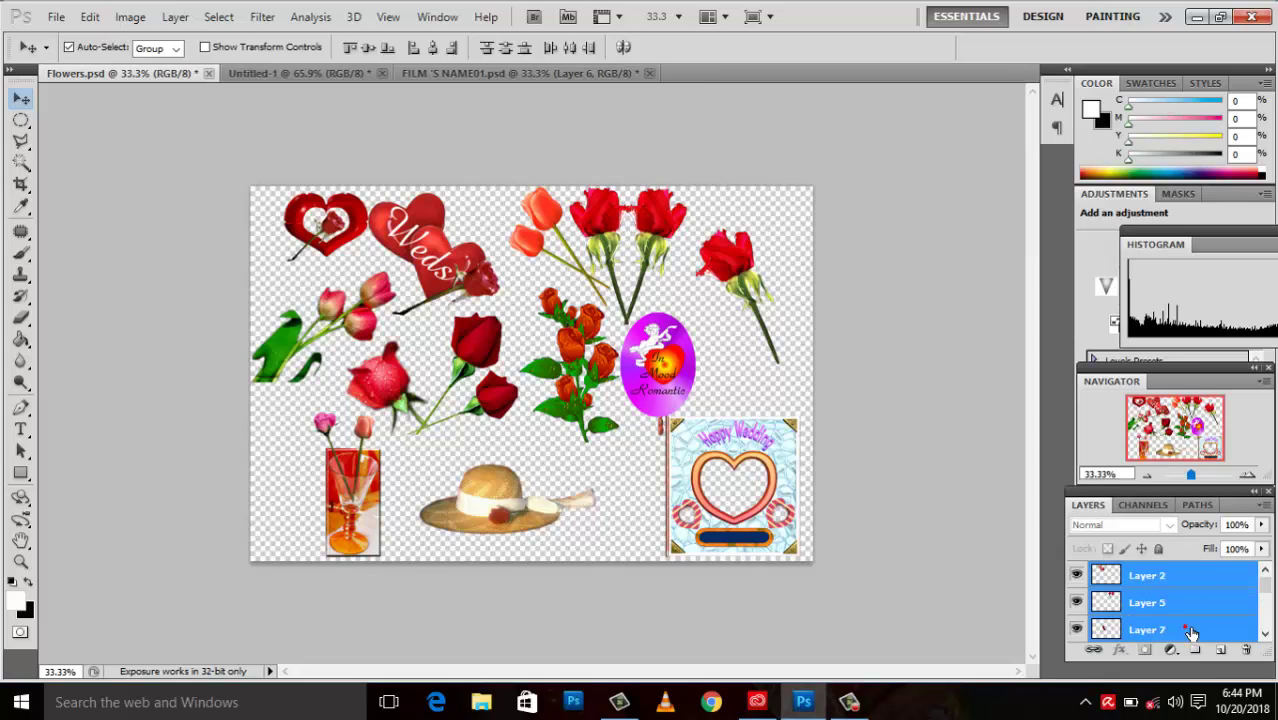
left_click(1218, 575)
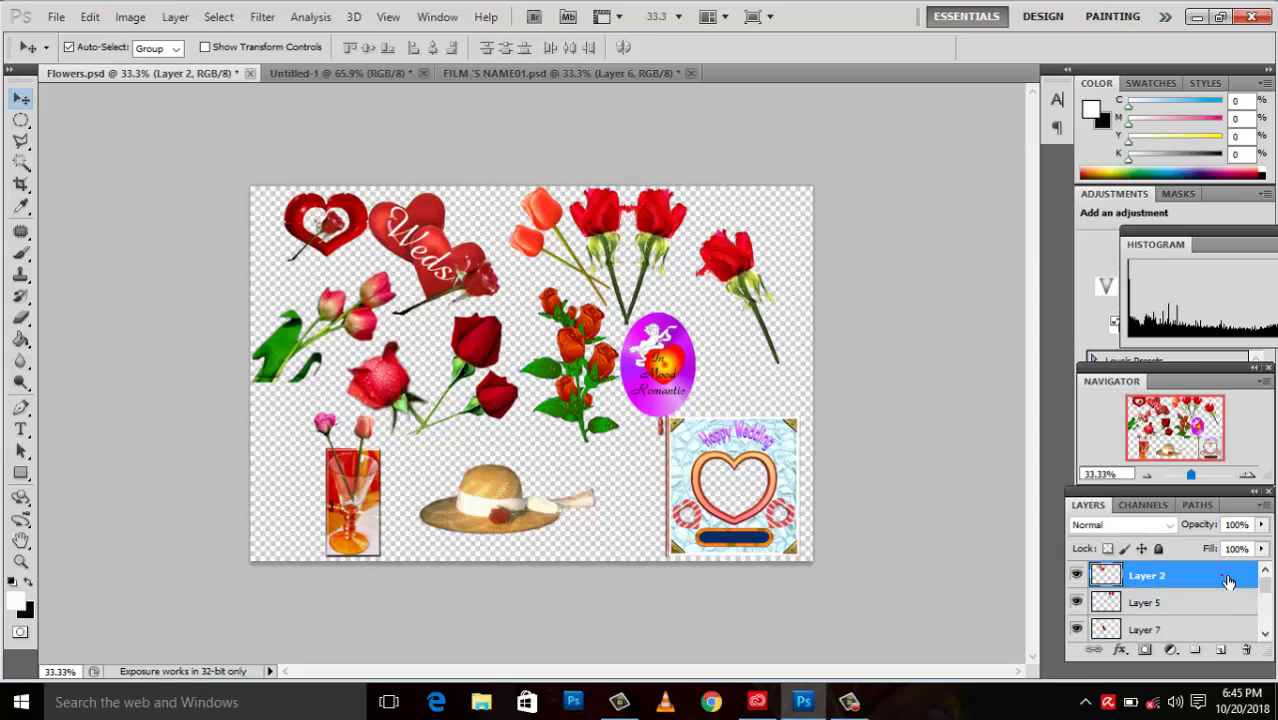
left_click_drag(1268, 580, 1252, 566)
left_click(1222, 604, "ctrl")
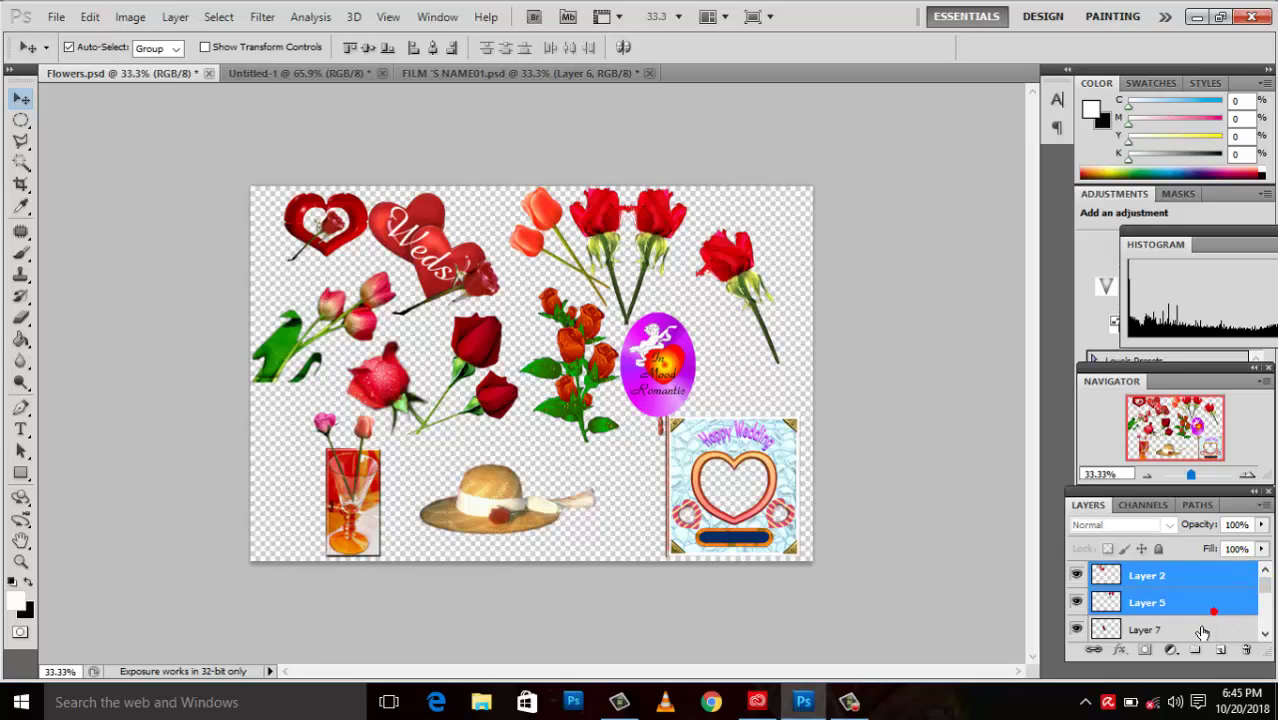
left_click(1201, 633, "ctrl")
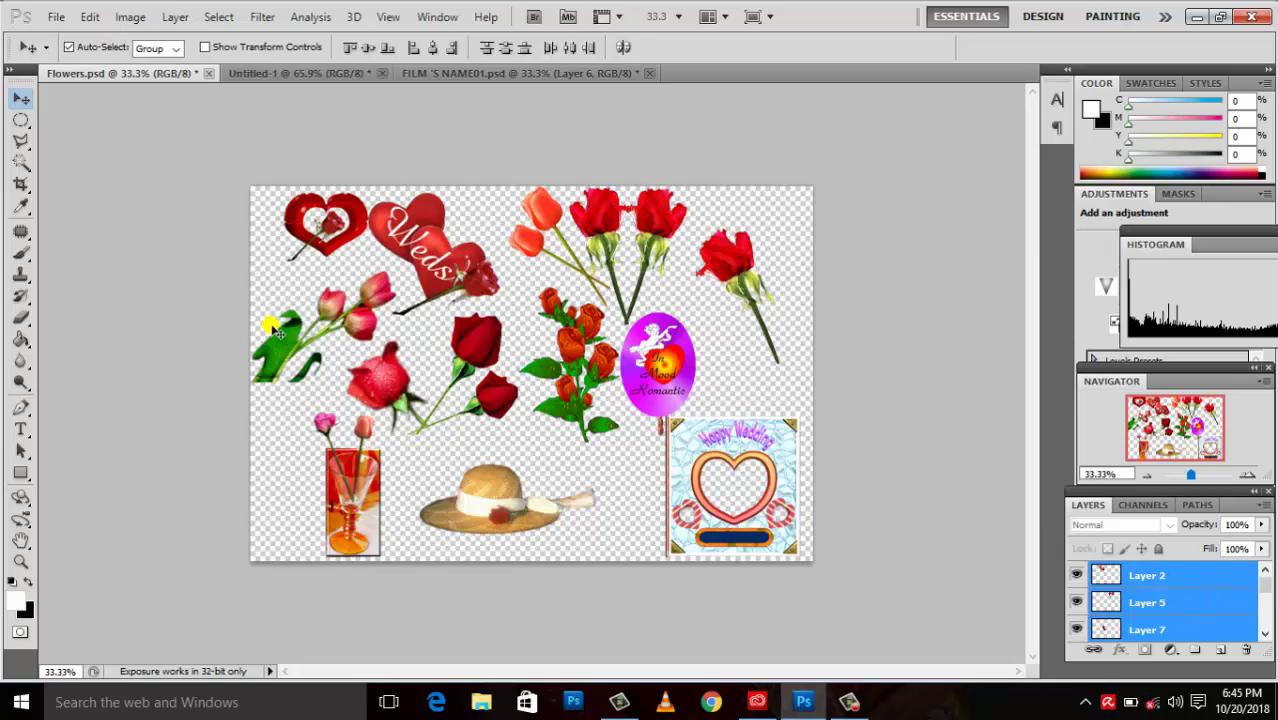
Marquee-select the top-left hearts and roses artwork on the canvas with the Move tool
left_click(272, 221)
left_click(676, 413, "shift")
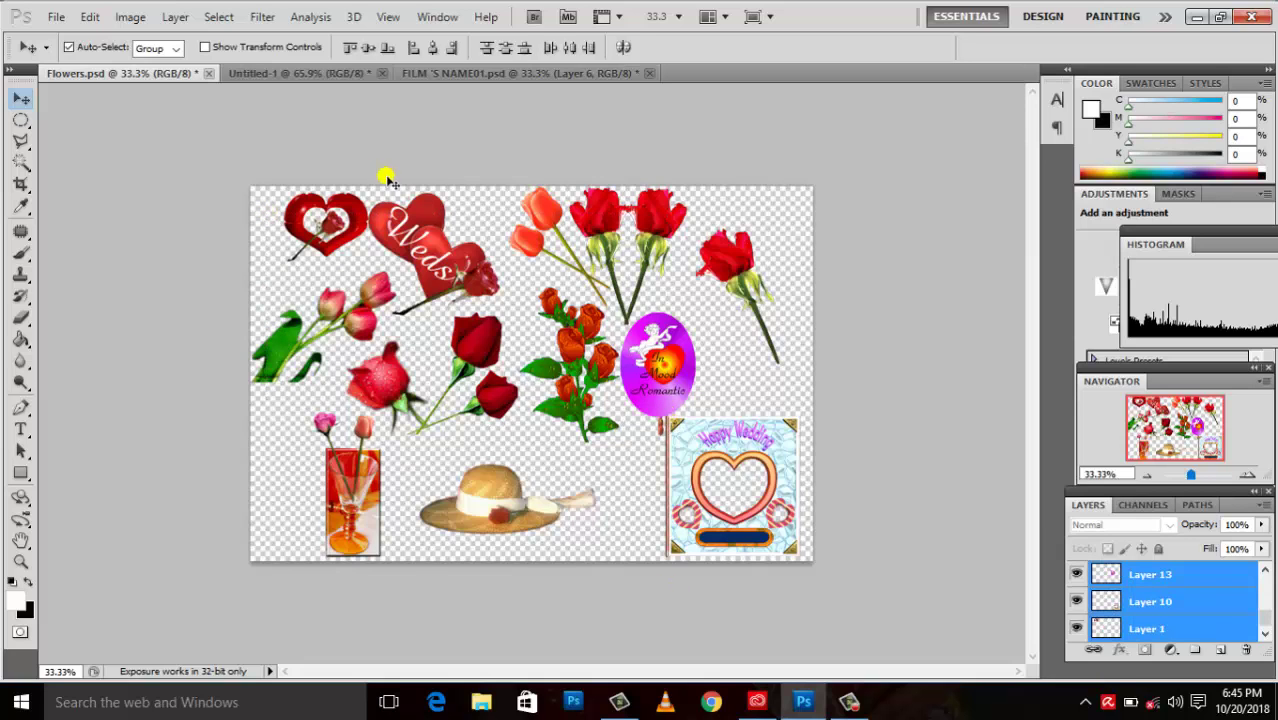
left_click_drag(268, 226, 680, 422)
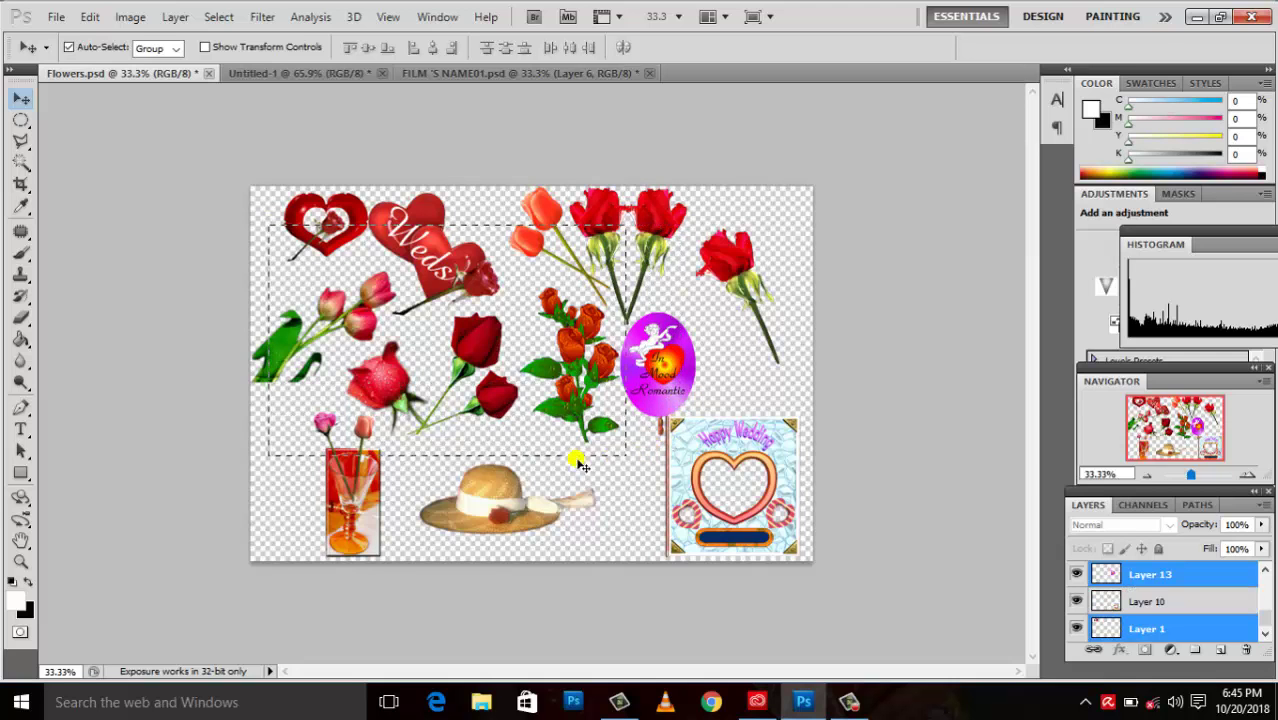
mouse_move(680, 422)
left_mouse_down()
mouse_move(553, 380)
mouse_move(812, 568)
left_mouse_up()
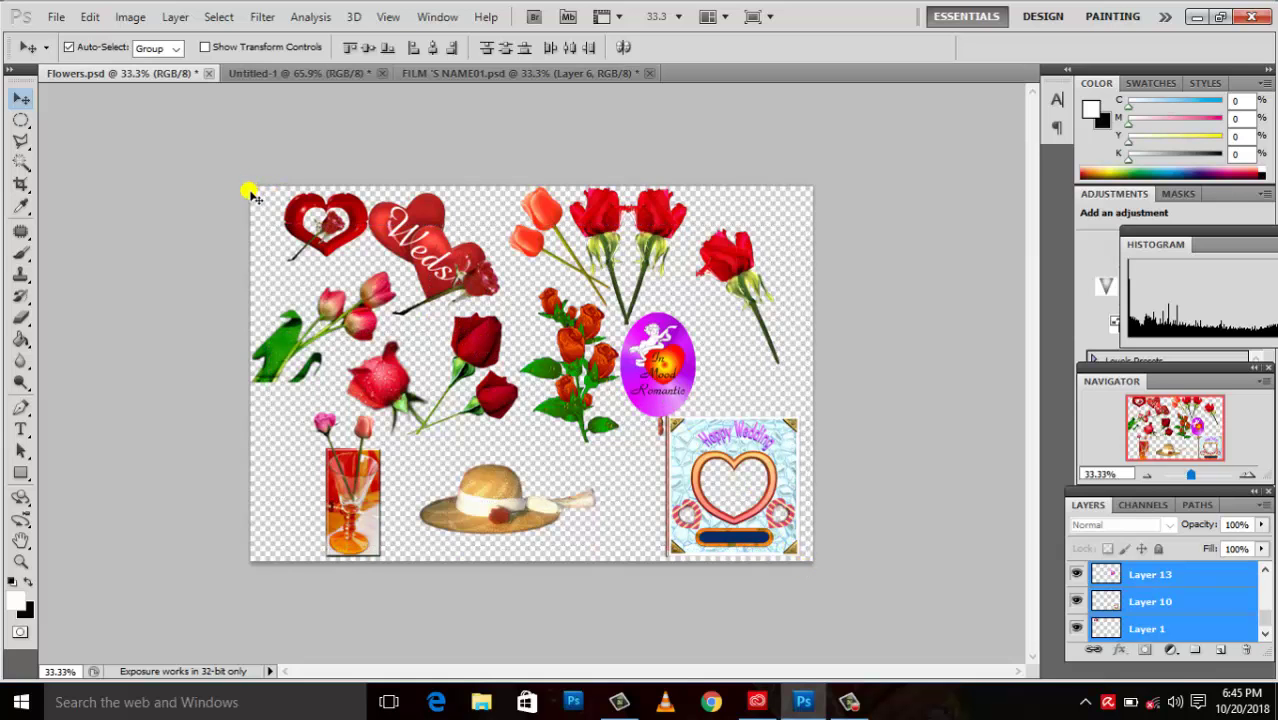
left_click_drag(260, 207, 372, 226)
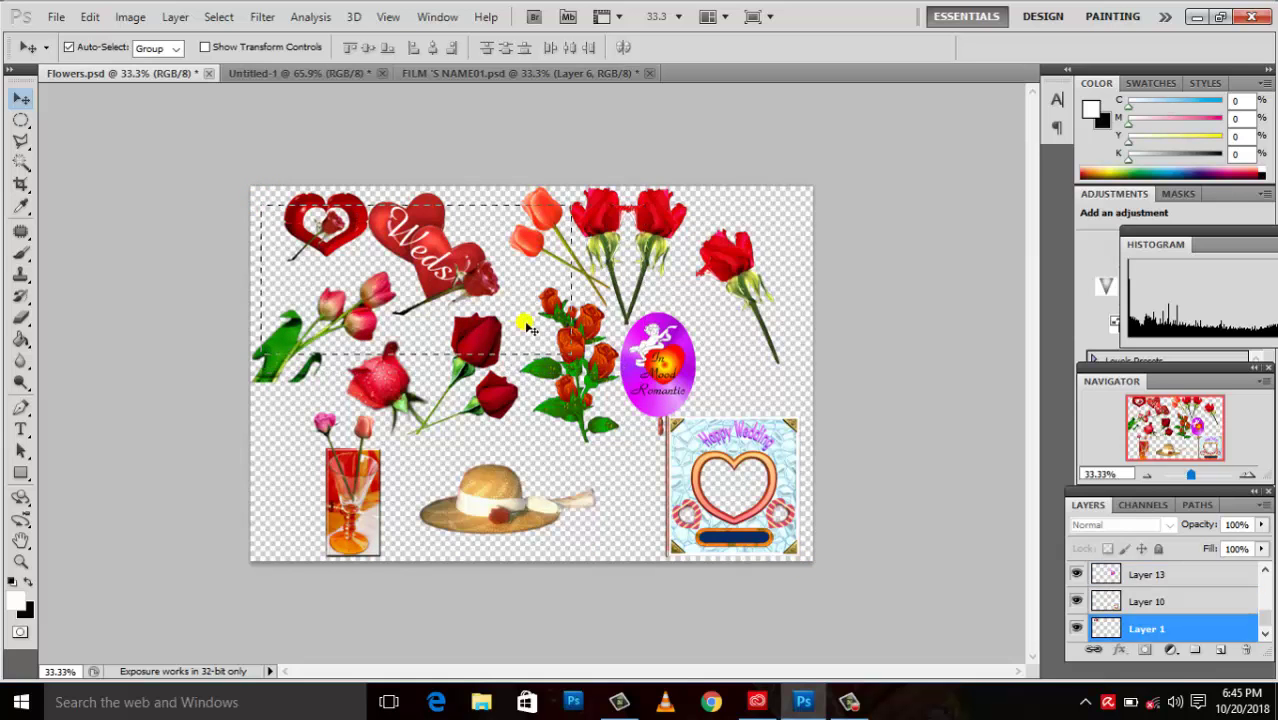
left_click_drag(372, 226, 268, 221)
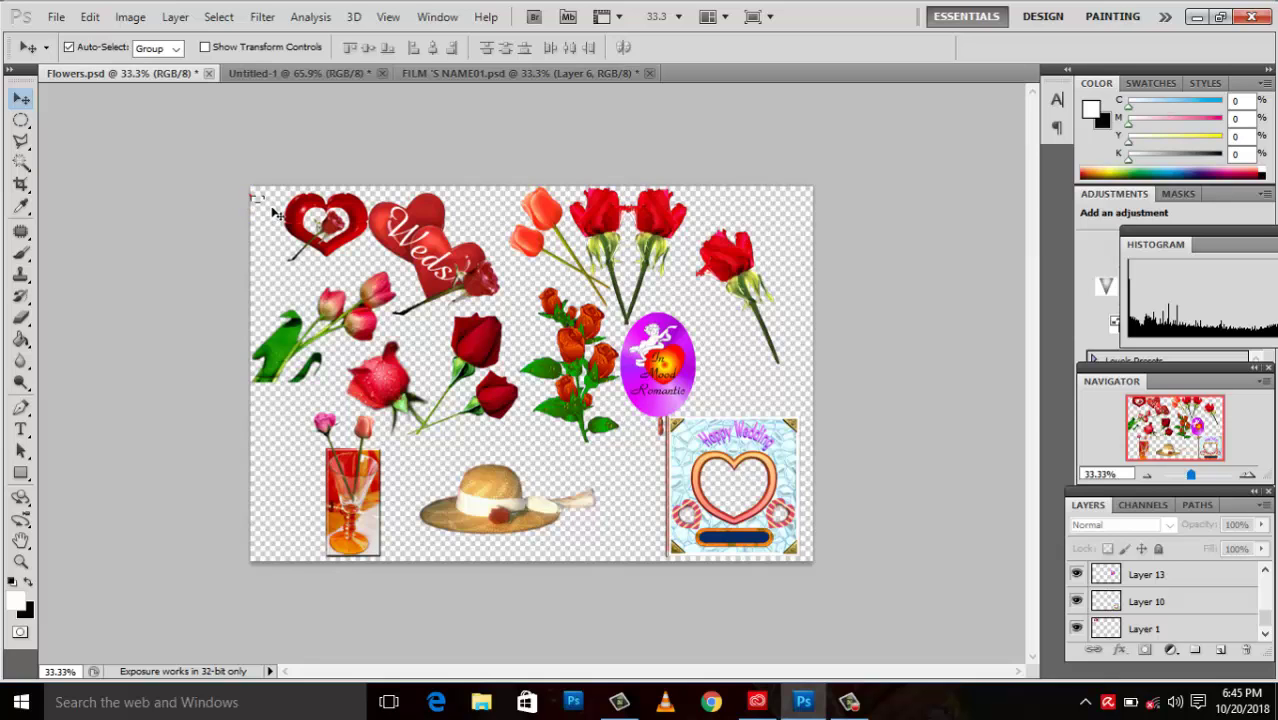
left_click_drag(272, 212, 600, 410)
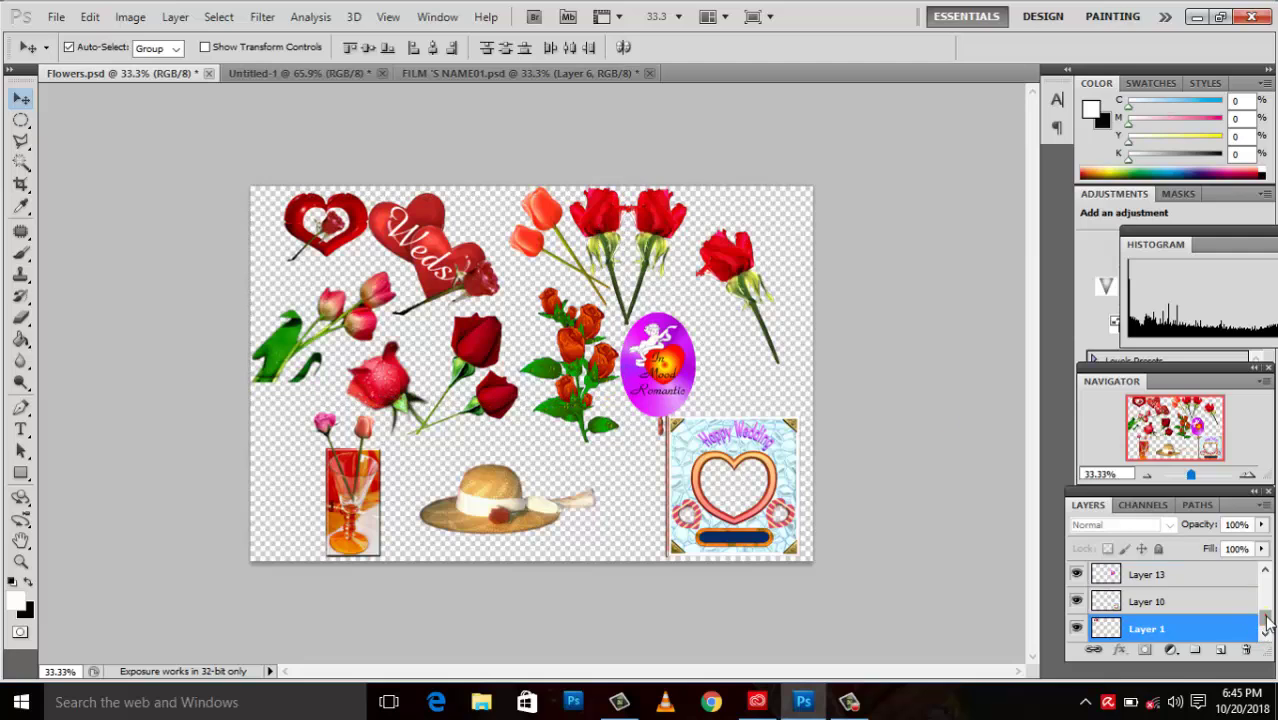
mouse_move(1262, 638)
left_mouse_down()
mouse_move(1265, 585)
mouse_move(1266, 633)
left_mouse_up()
Group the selected hearts and roses layers into Group 1 with Ctrl+G
left_click(180, 18)
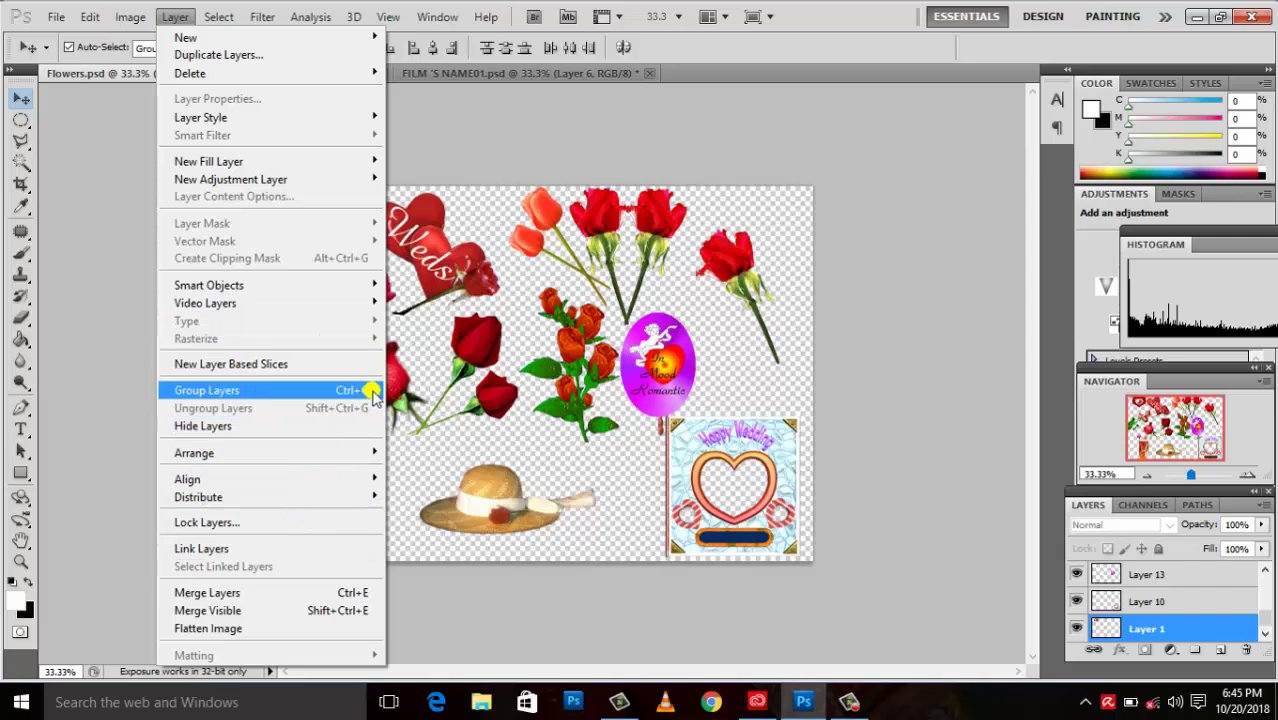
left_click(751, 425)
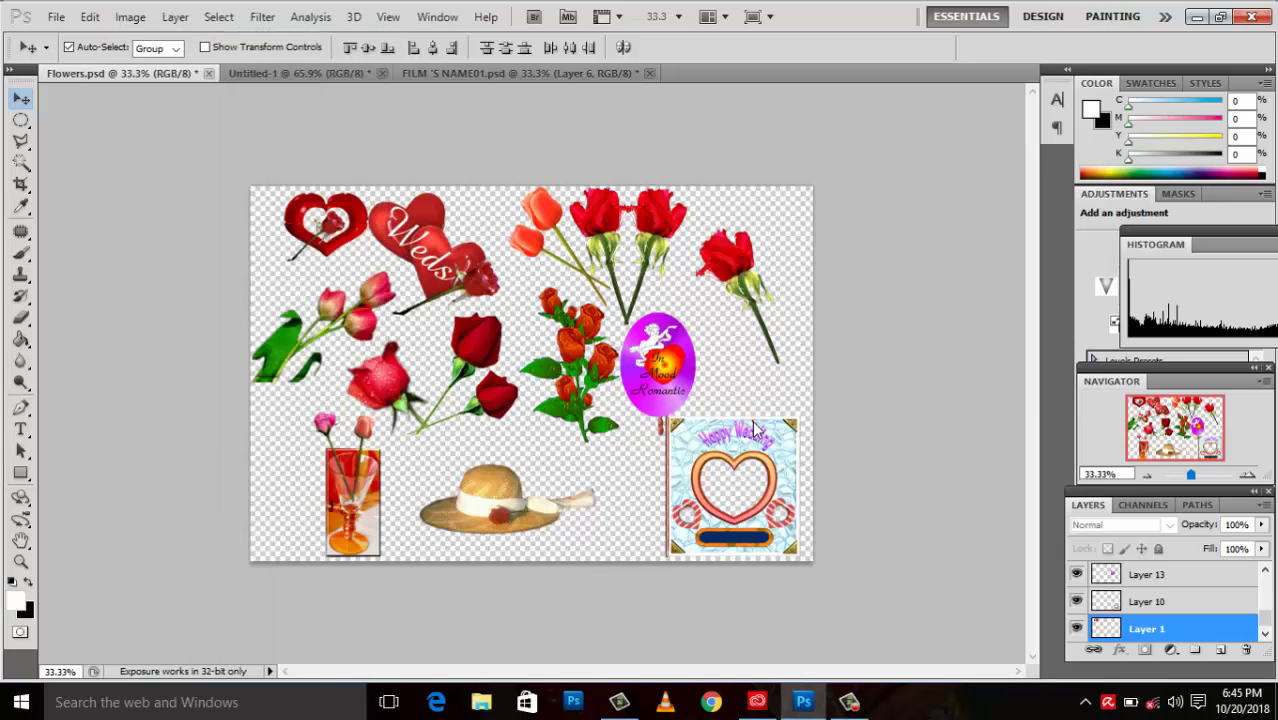
key("ctrl+g")
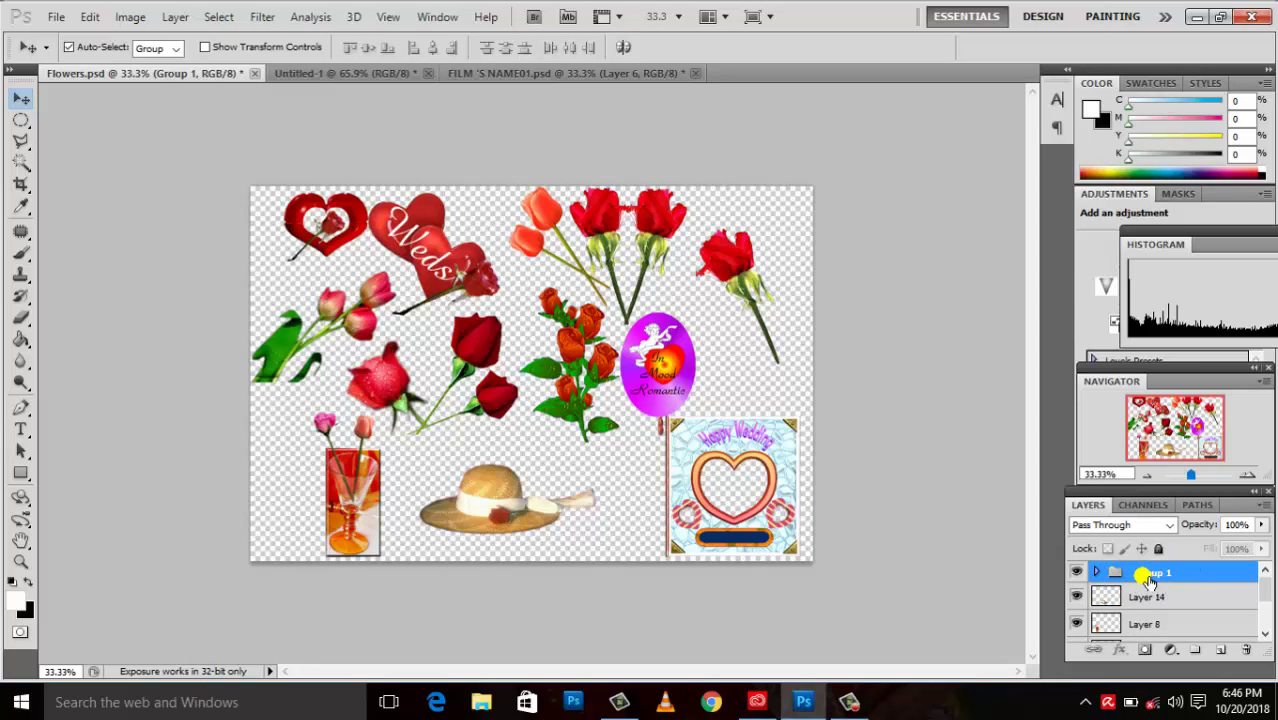
double_click(1148, 578)
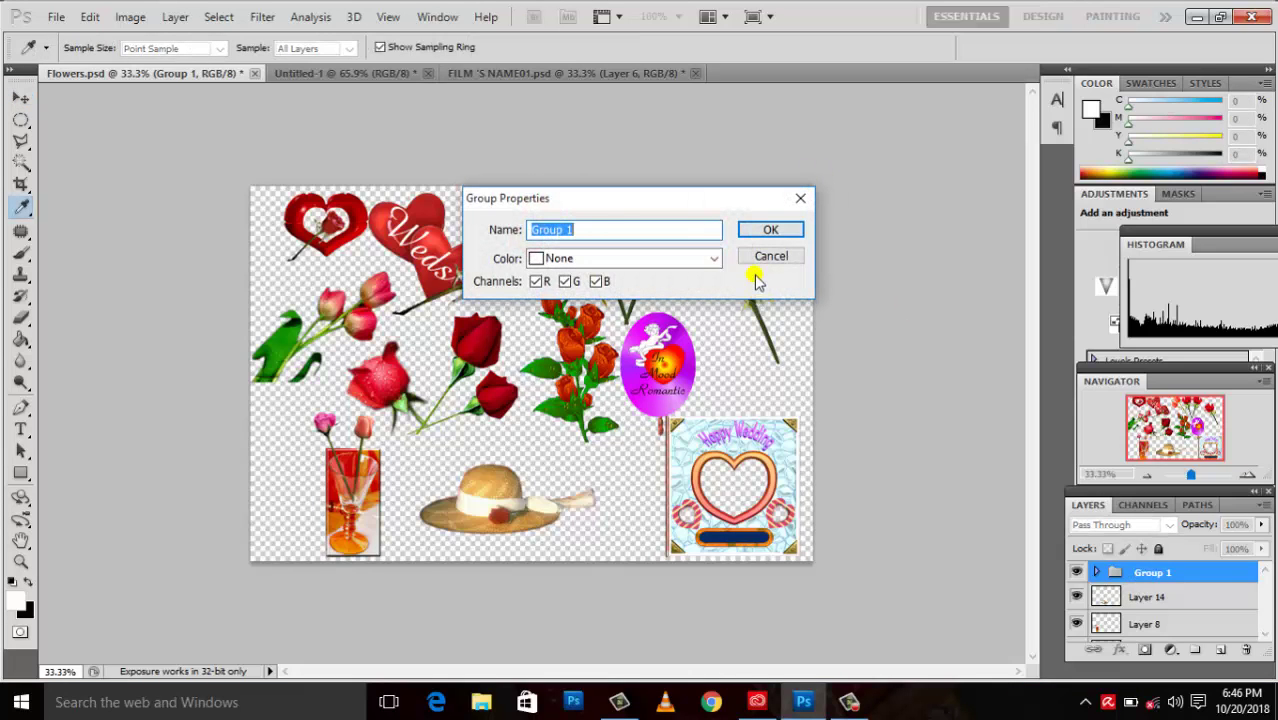
left_click(766, 257)
key("v")
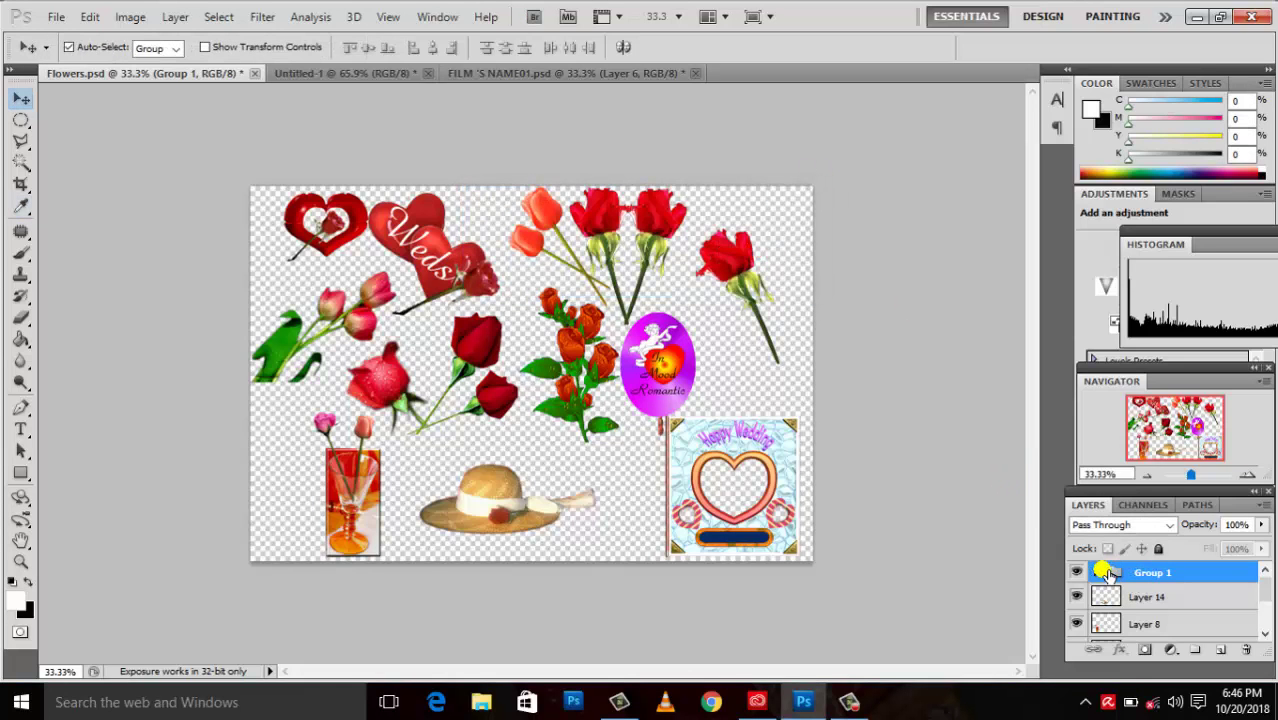
Expand Group 1 to view its layers, collapse it, and move the group right and down
left_click(1099, 572)
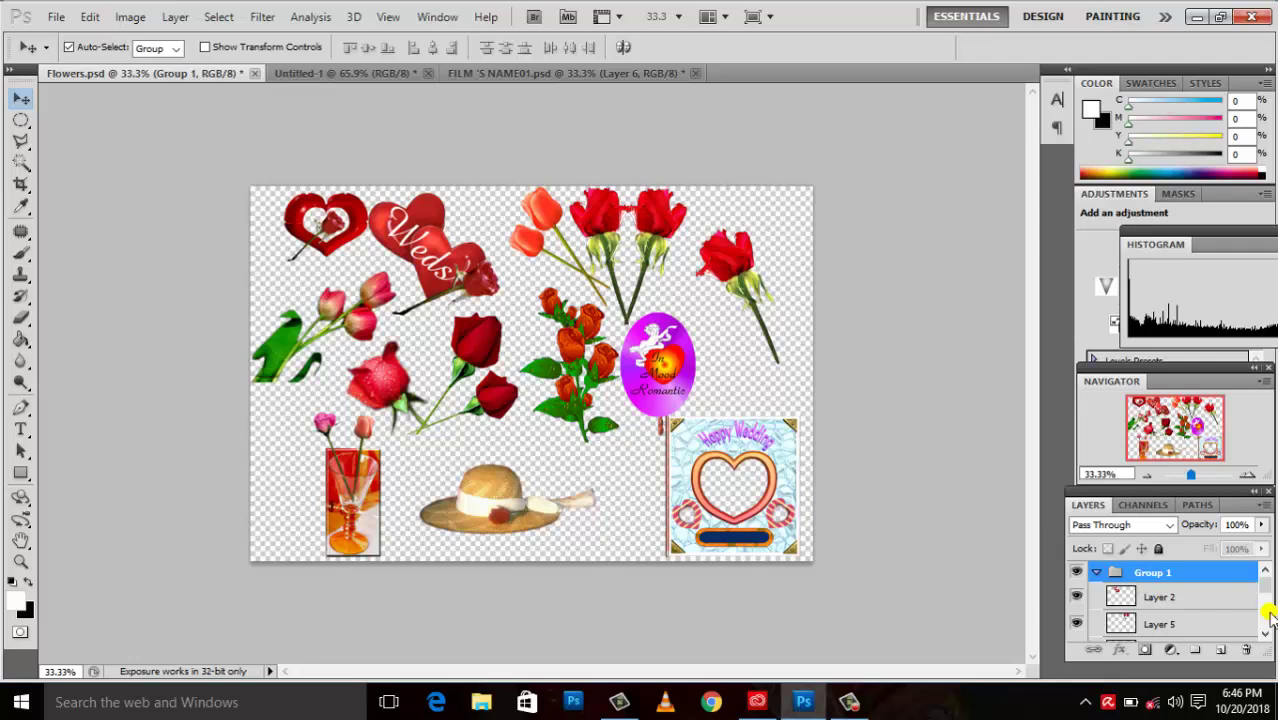
scroll(1264, 585, "down", 2)
scroll(1264, 585, "down", 2)
scroll(1264, 585, "up", 2)
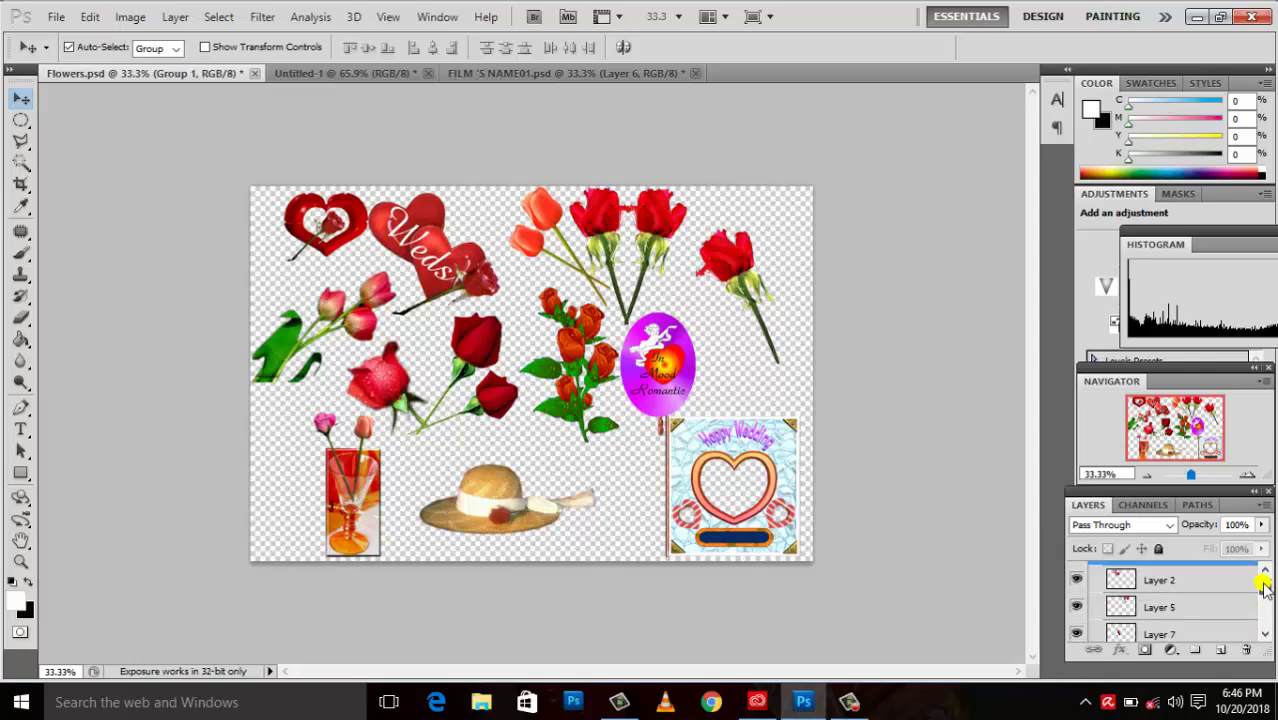
scroll(1263, 582, "up", 2)
left_click(1097, 572)
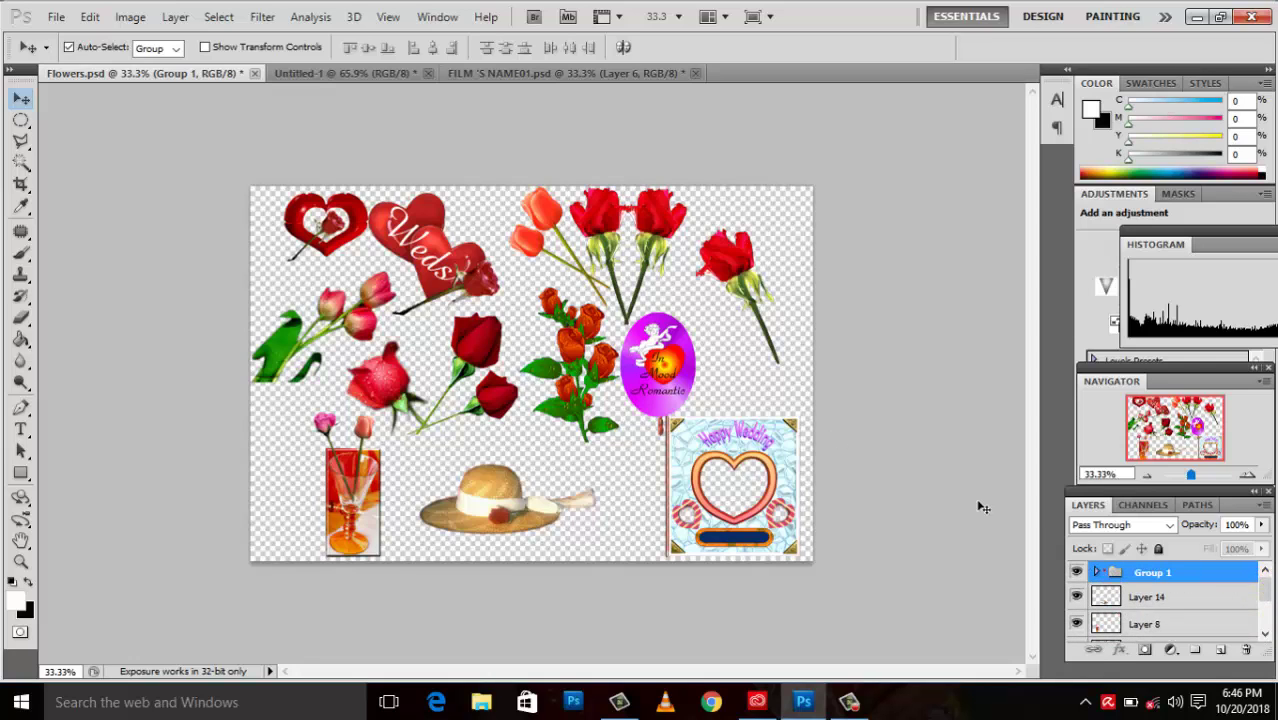
mouse_move(393, 246)
left_mouse_down()
mouse_move(453, 276)
mouse_move(400, 270)
mouse_move(410, 257)
left_mouse_up()
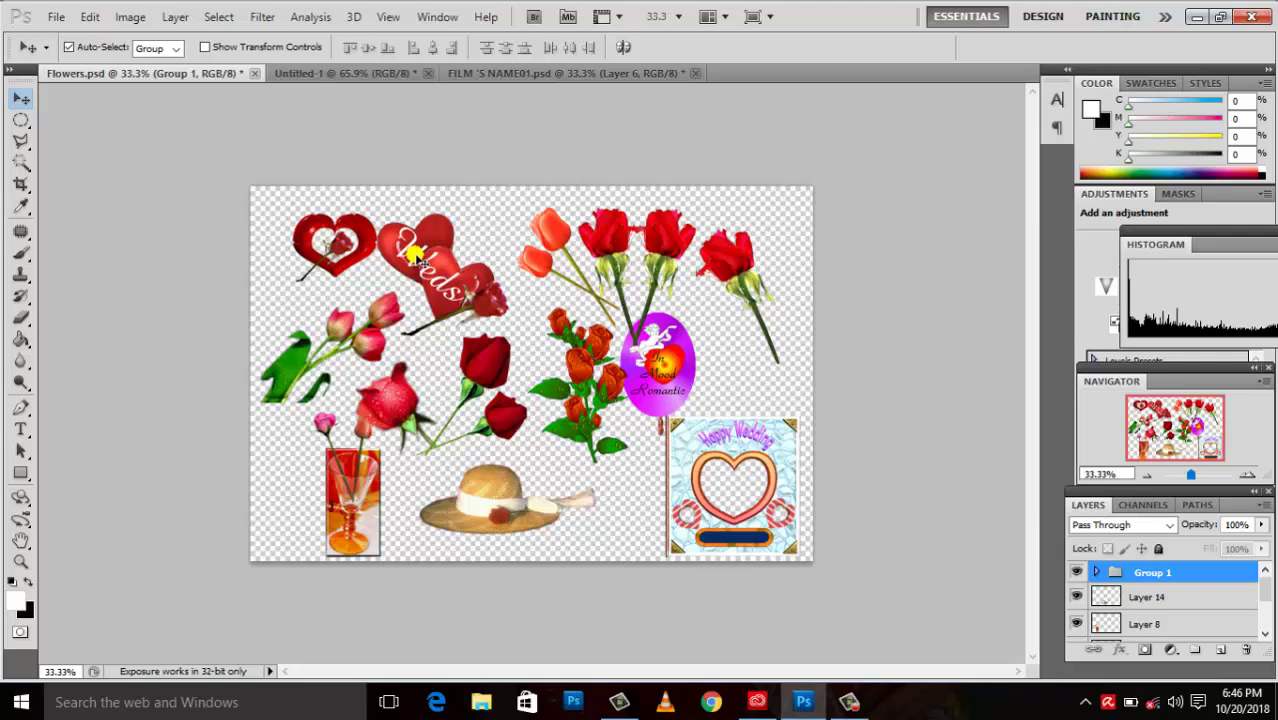
Shift Group 1's heart and flower artwork slightly right
left_click(1096, 572)
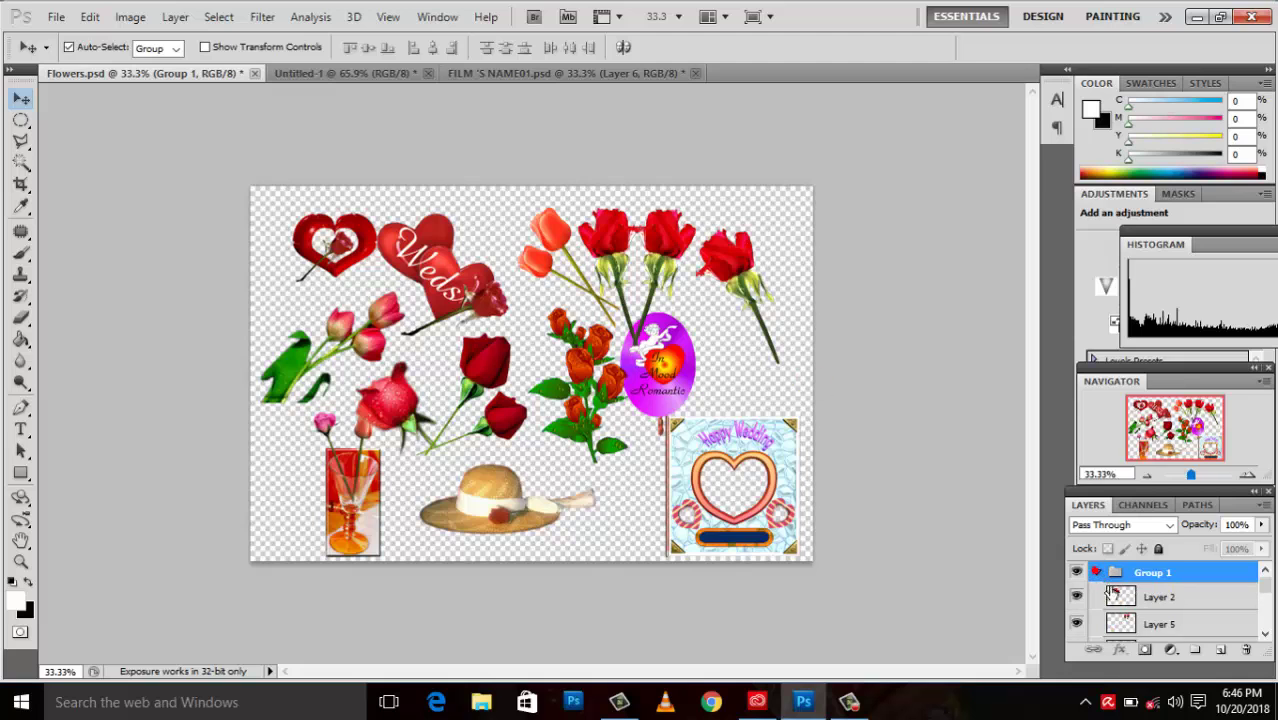
left_click(1121, 596)
left_click_drag(686, 358, 710, 358)
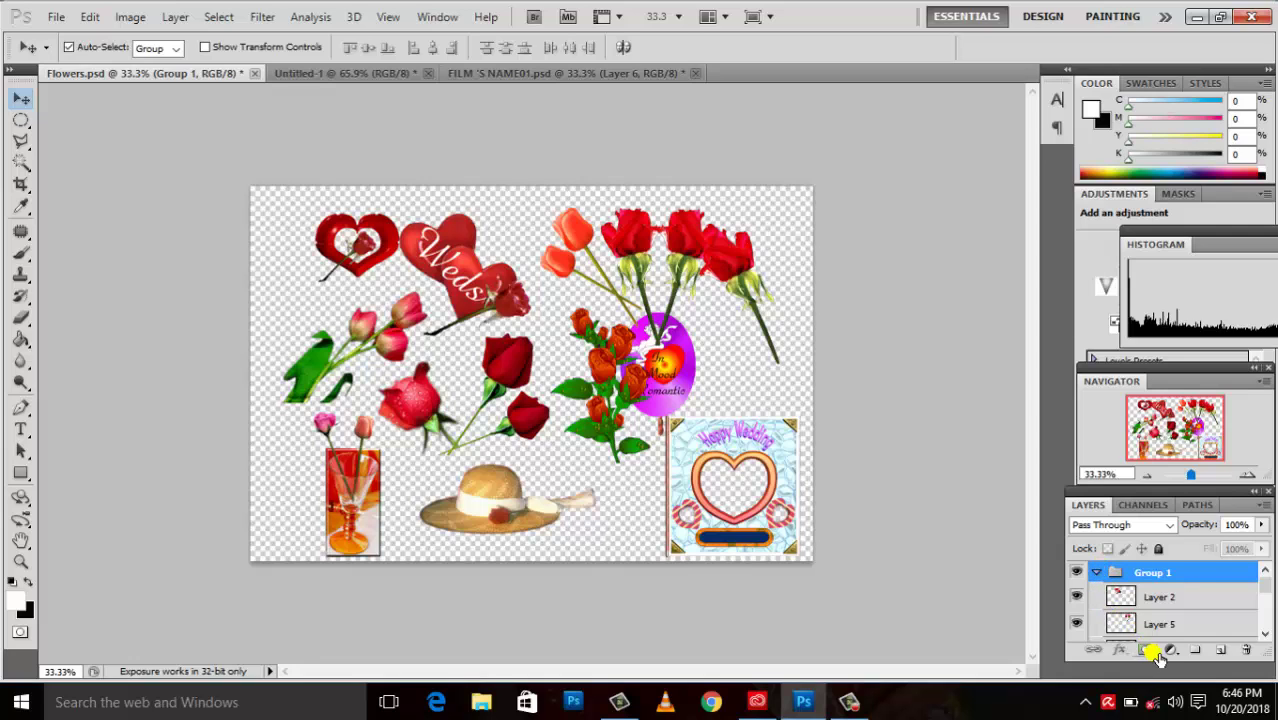
Ungroup Group 1 with Shift+Ctrl+G and marquee-select Layers 6, 3 and 1
key("ctrl+shift+g")
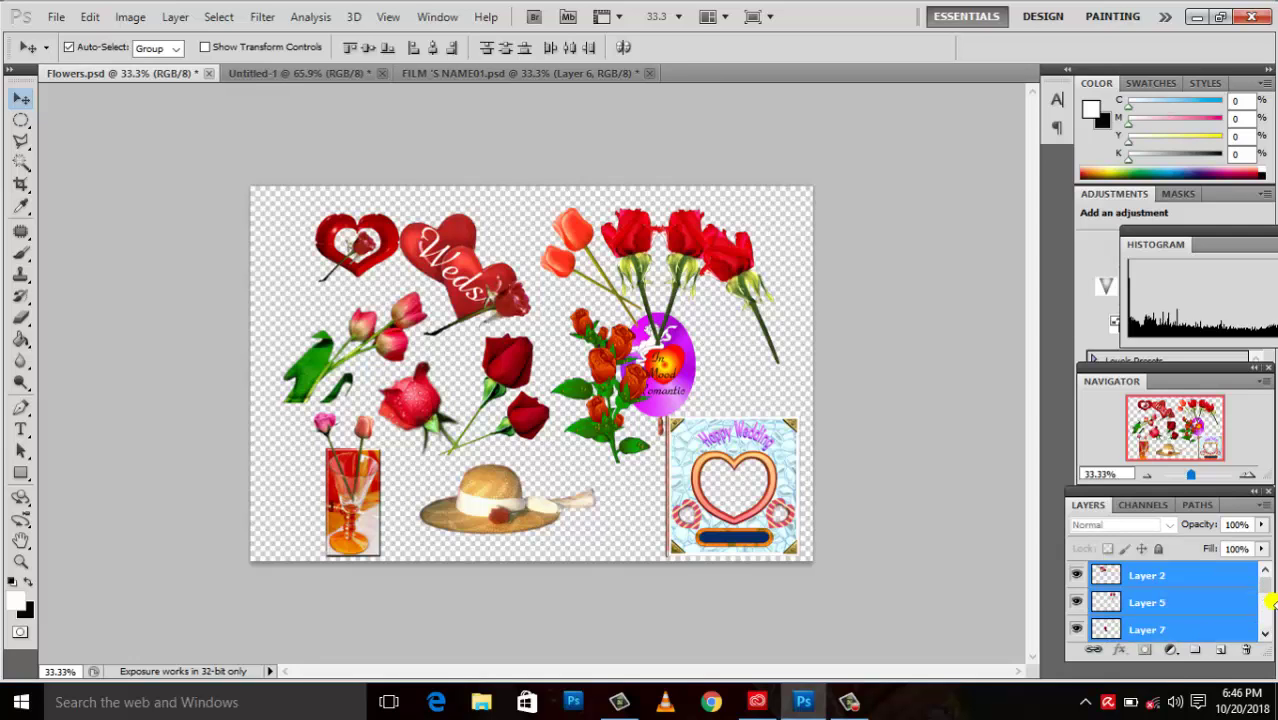
left_click(1165, 576)
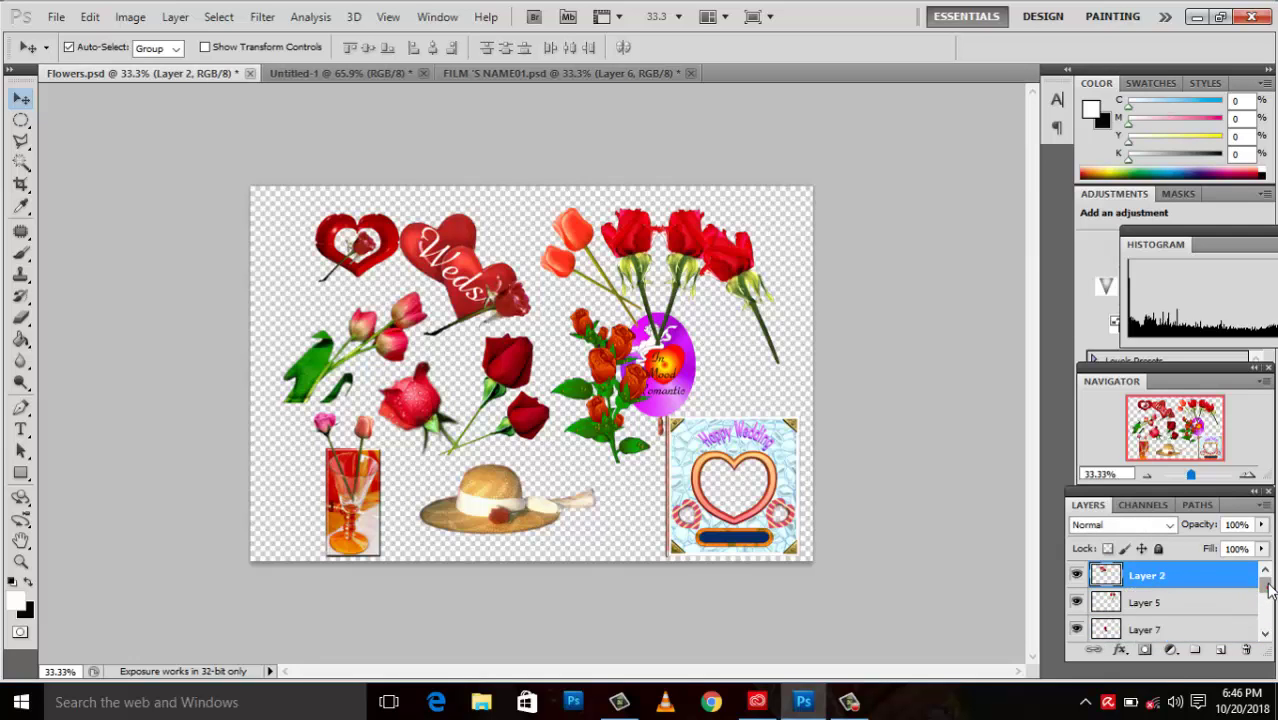
mouse_move(1267, 590)
left_mouse_down()
mouse_move(1268, 637)
mouse_move(1264, 569)
left_mouse_up()
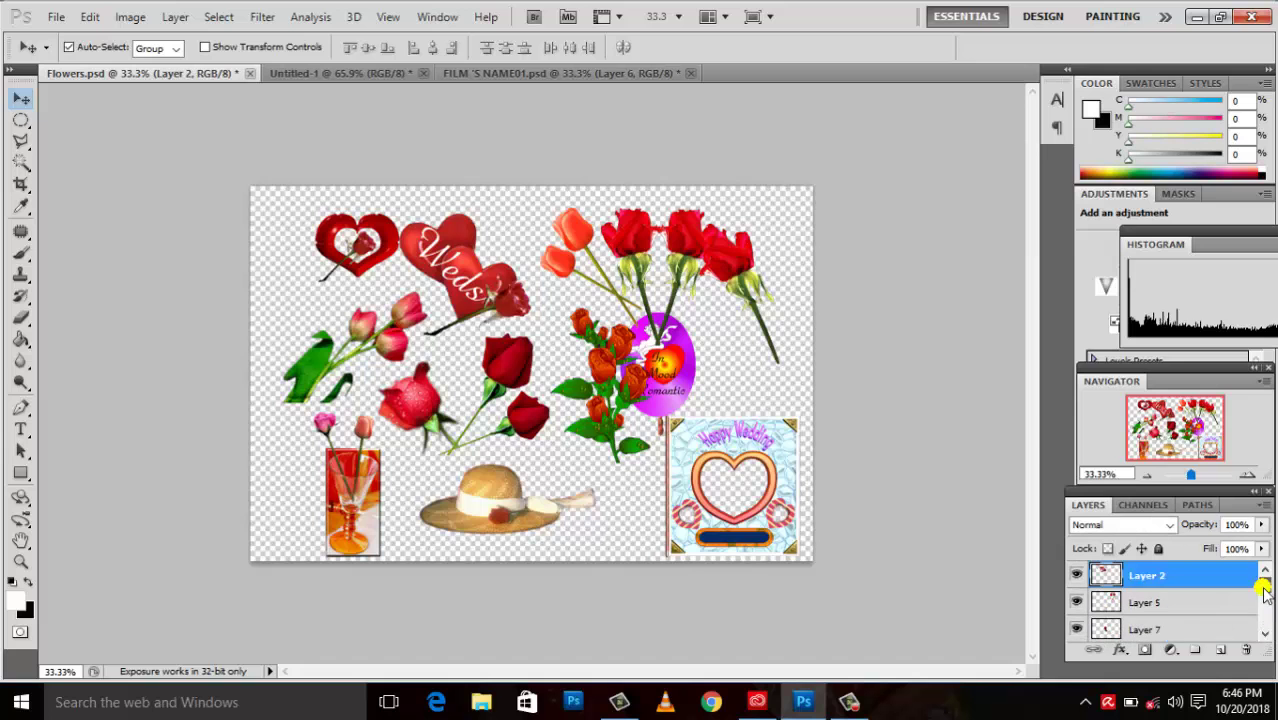
left_click(177, 17)
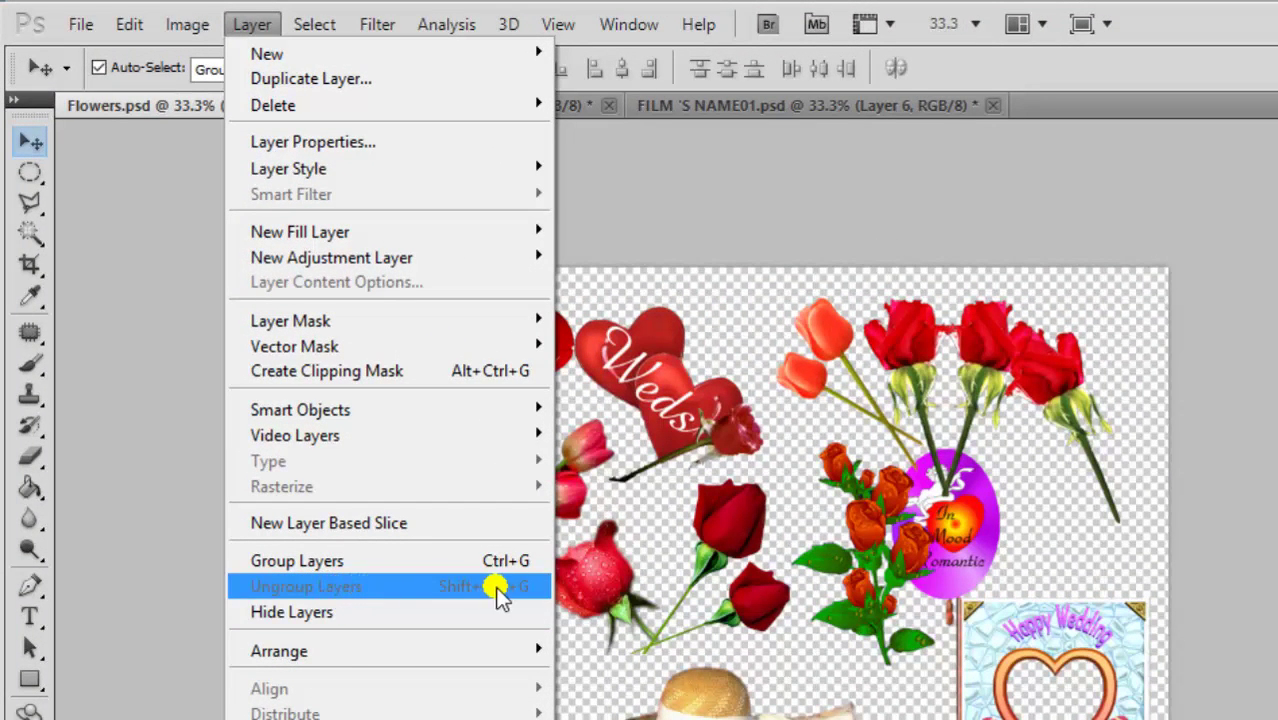
left_click(1260, 508)
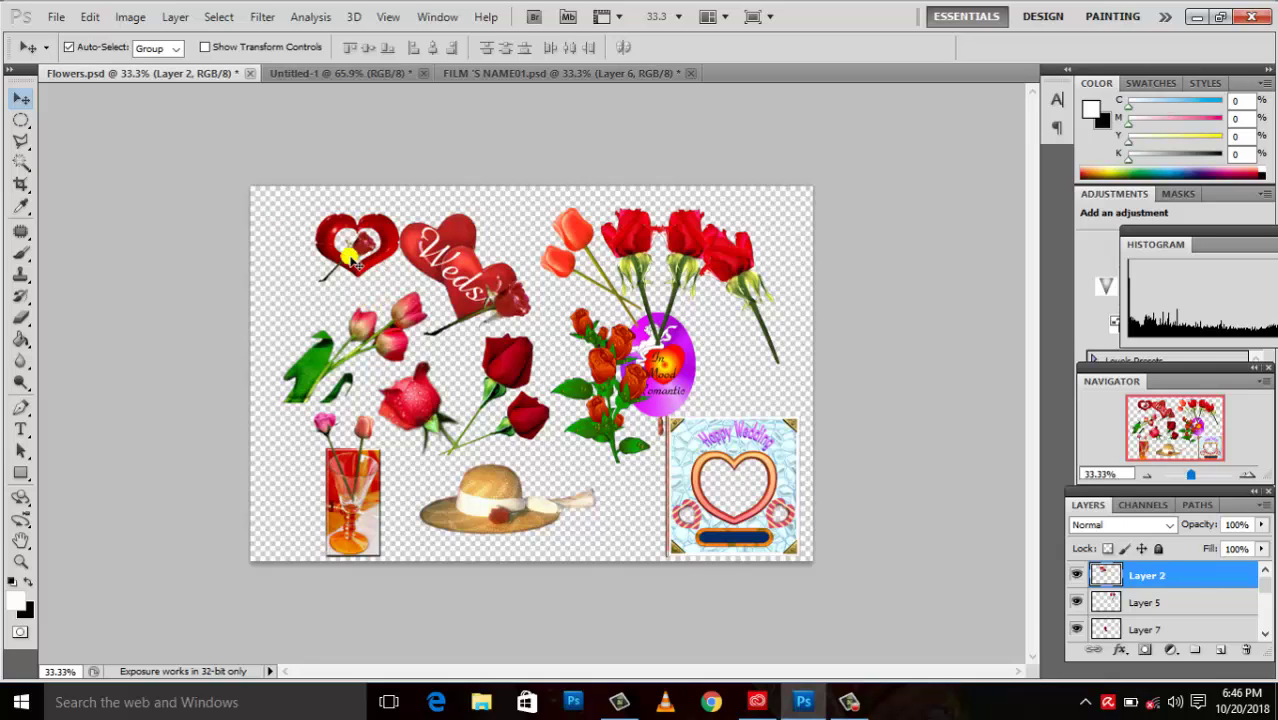
left_click_drag(270, 225, 671, 493)
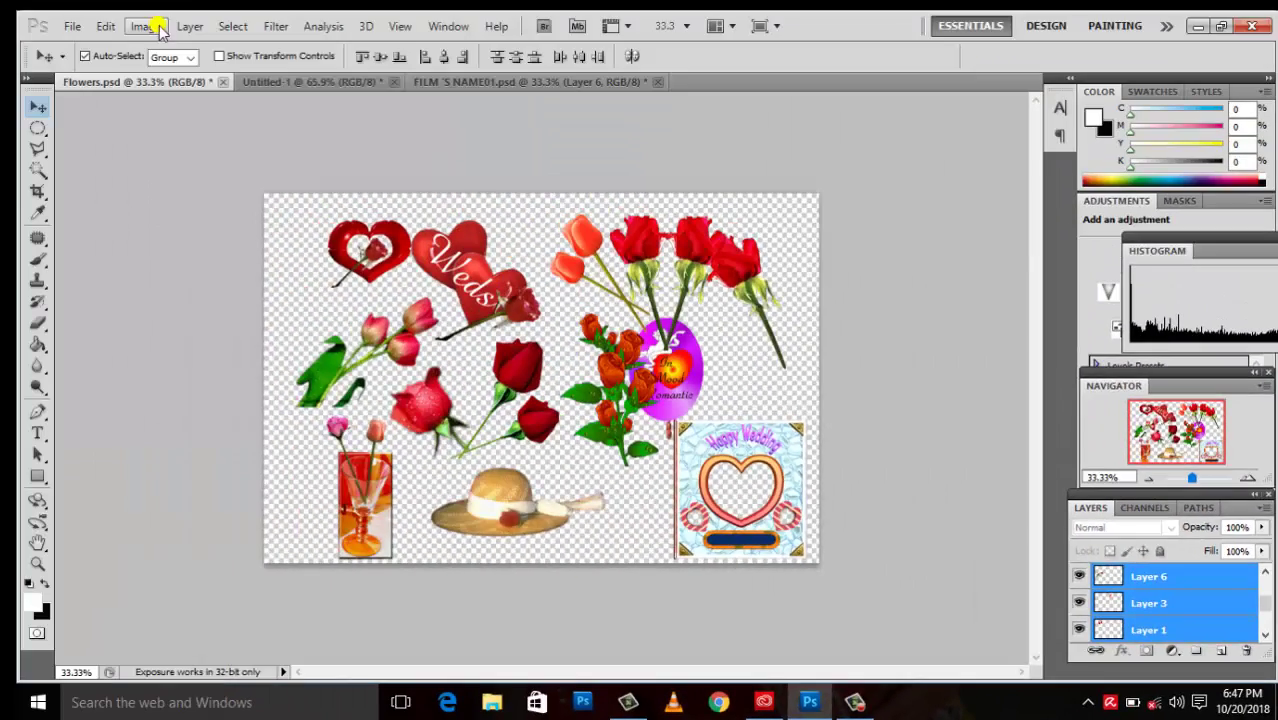
Link Layers 6, 3 and 1 together
left_click(188, 27)
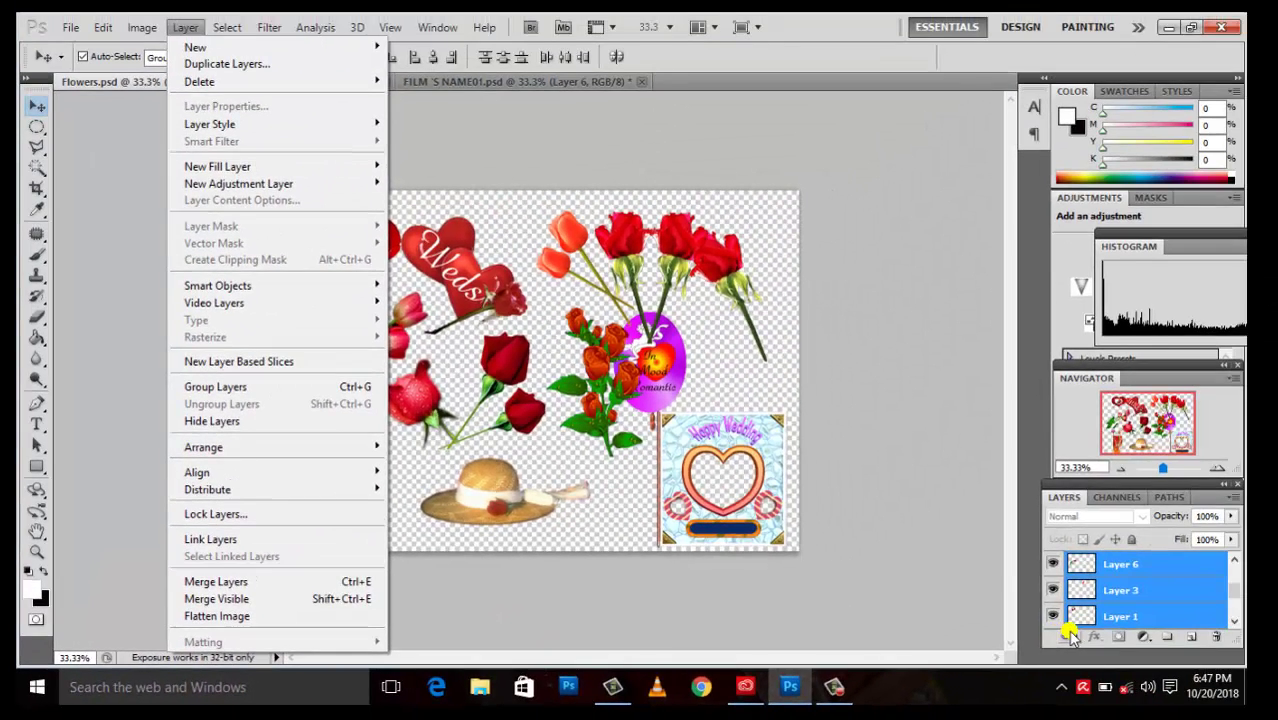
left_click(1069, 640)
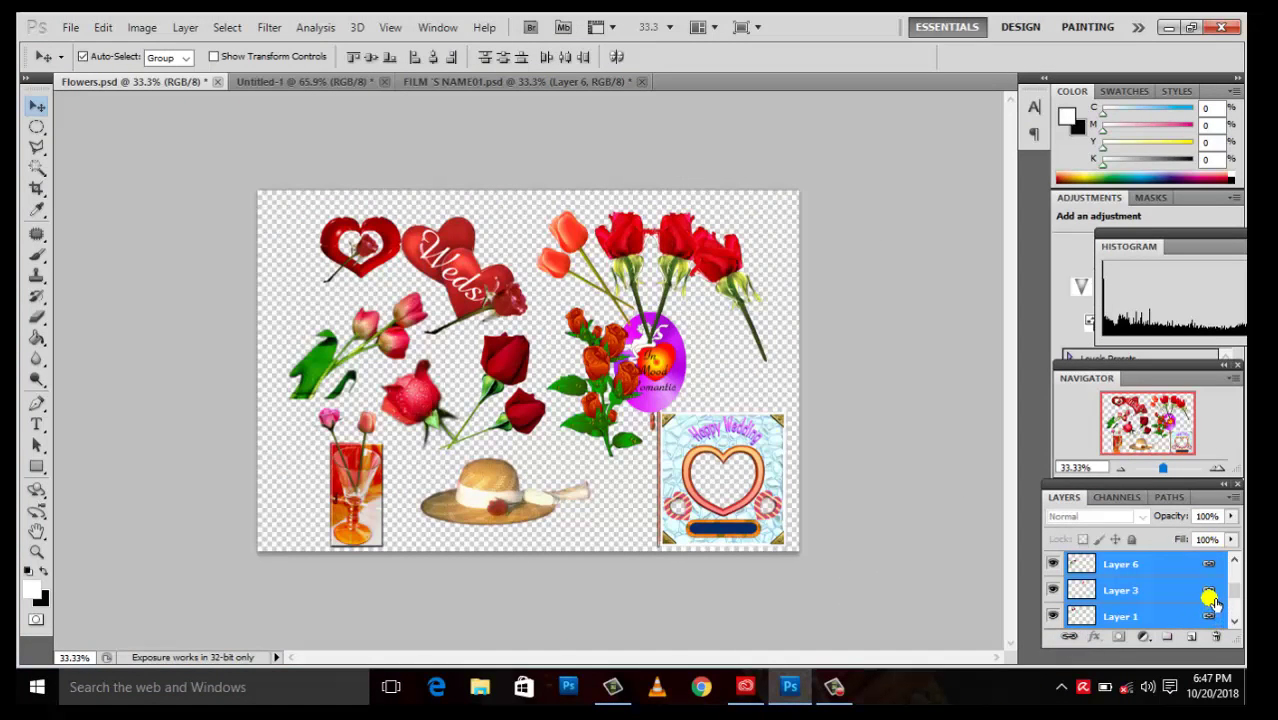
left_click_drag(1238, 597, 1237, 585)
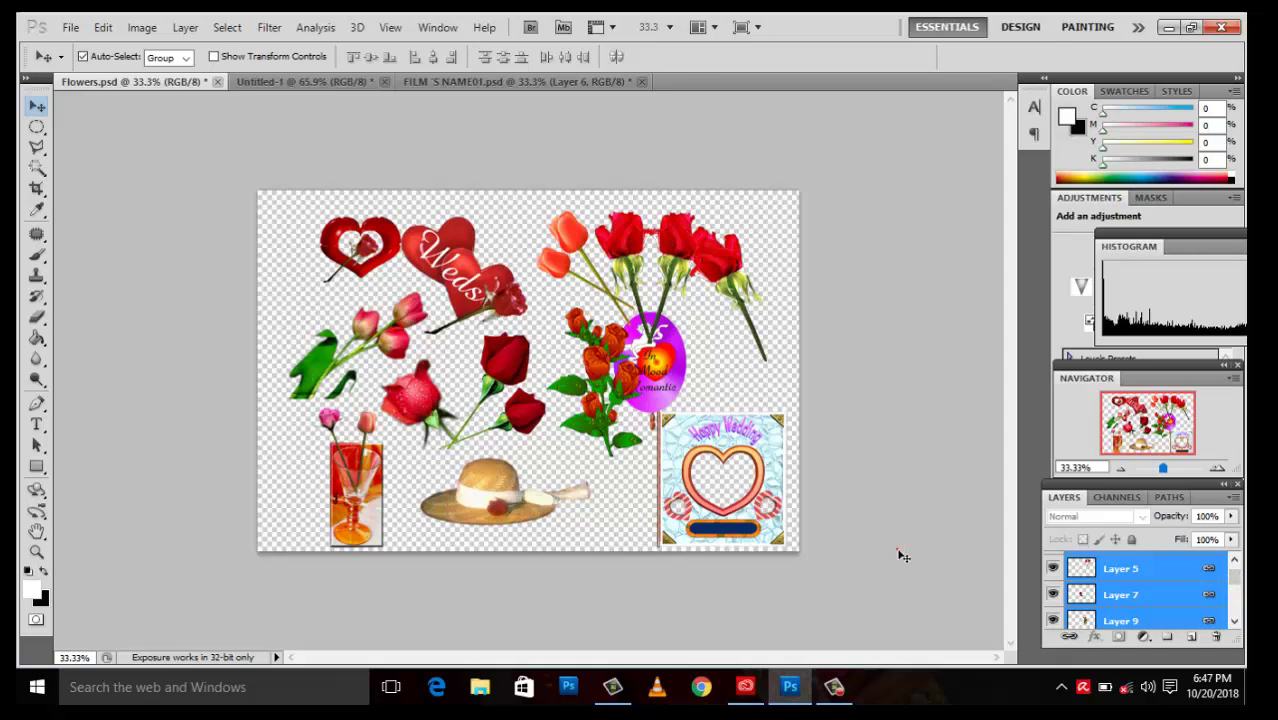
Drag the linked artwork slightly left and down, then back up and right
left_click(897, 551)
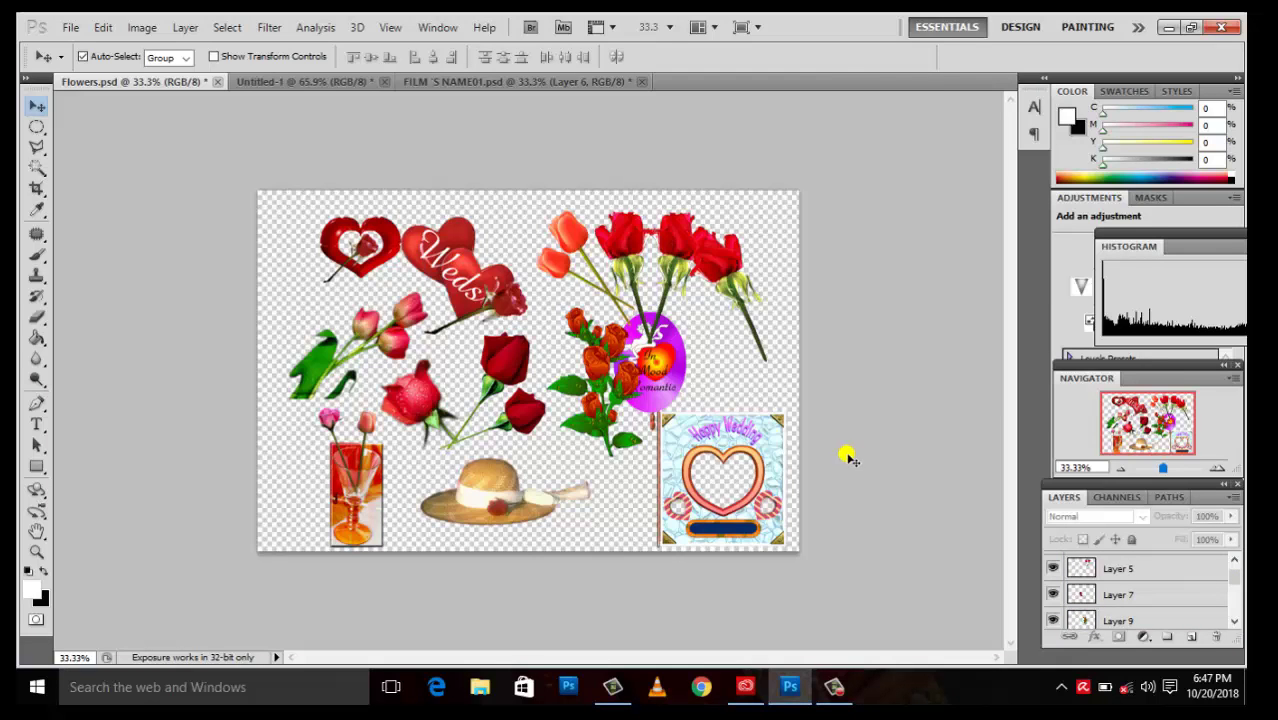
left_click(1157, 597)
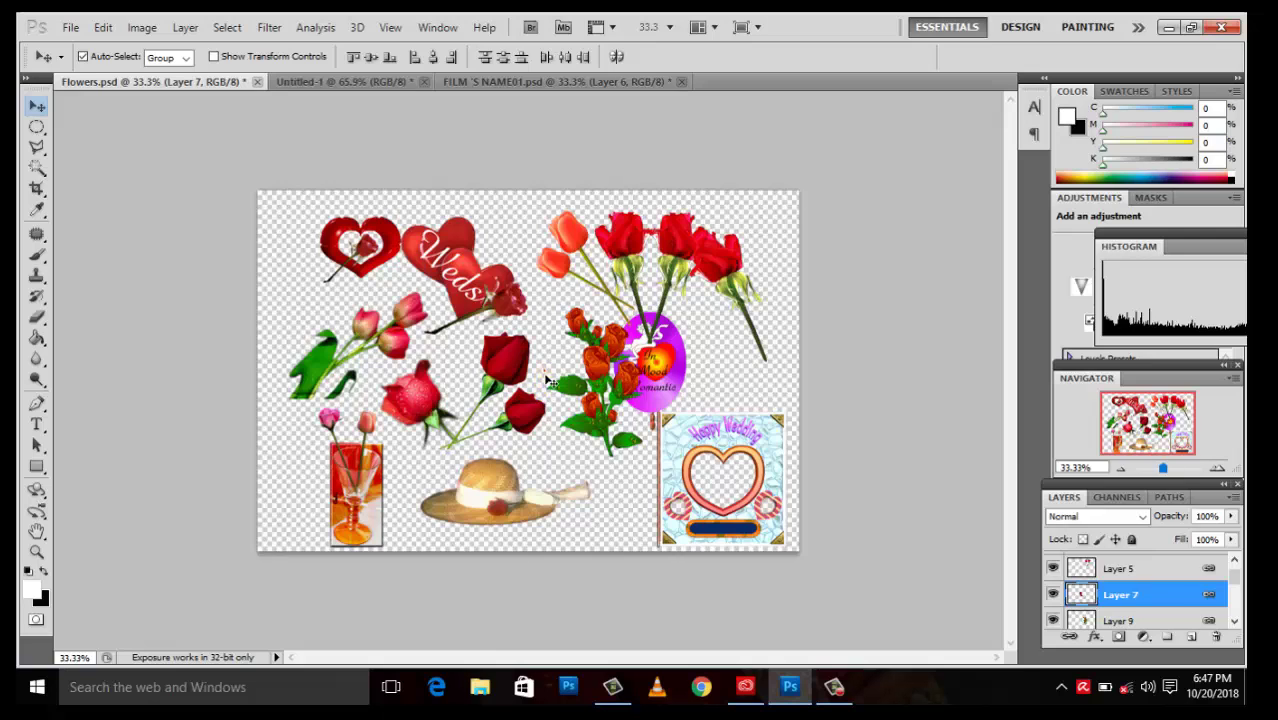
left_click(496, 395)
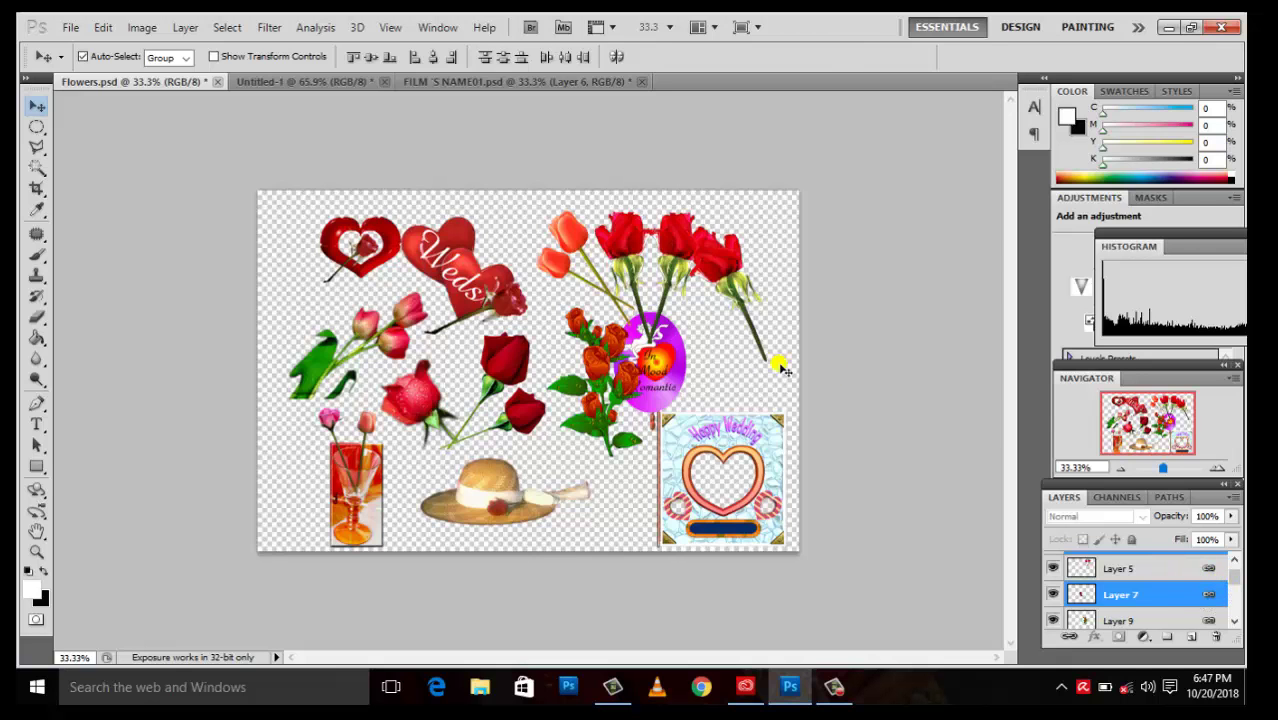
mouse_move(467, 283)
left_mouse_down()
mouse_move(495, 325)
mouse_move(464, 284)
left_mouse_up()
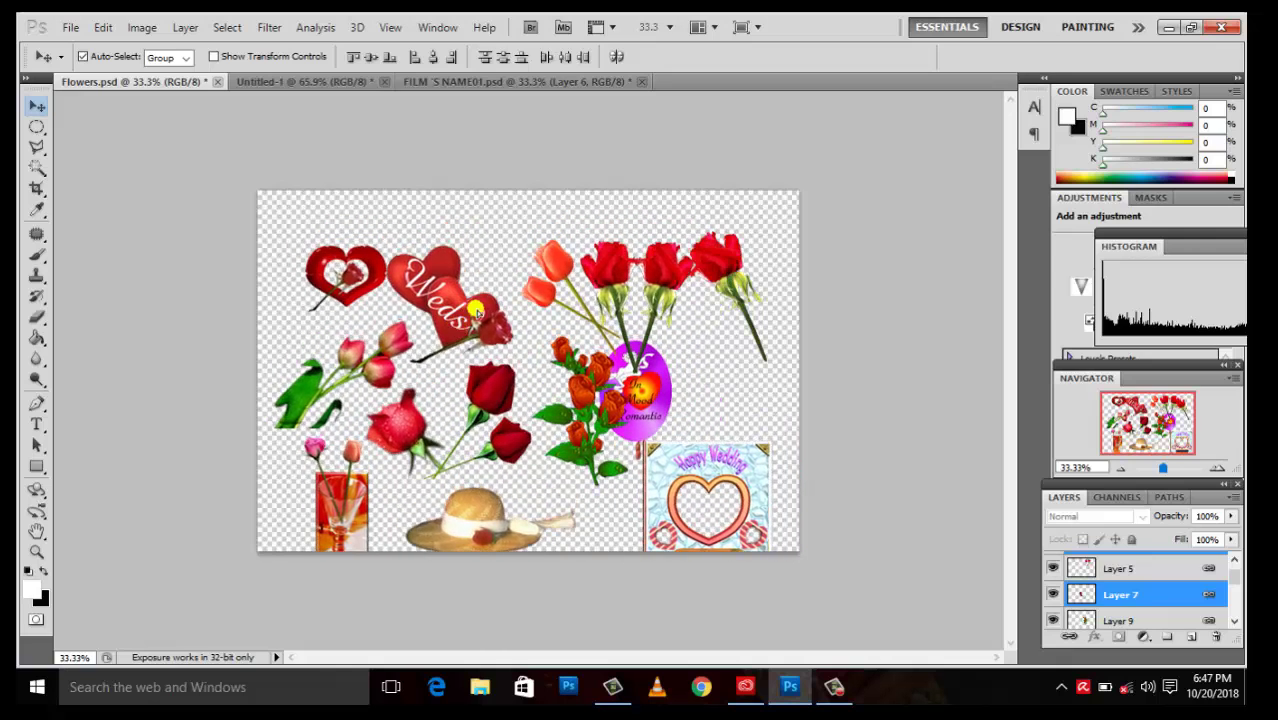
left_click_drag(464, 284, 465, 316)
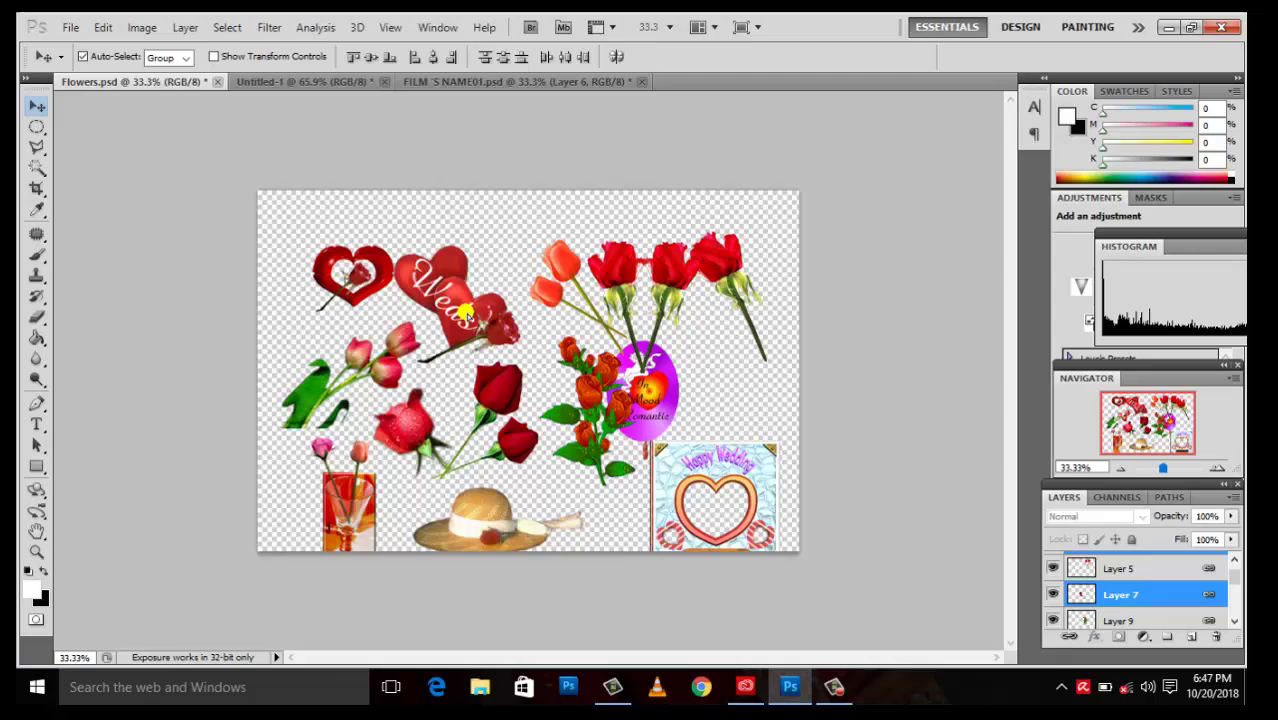
left_click_drag(466, 313, 470, 300)
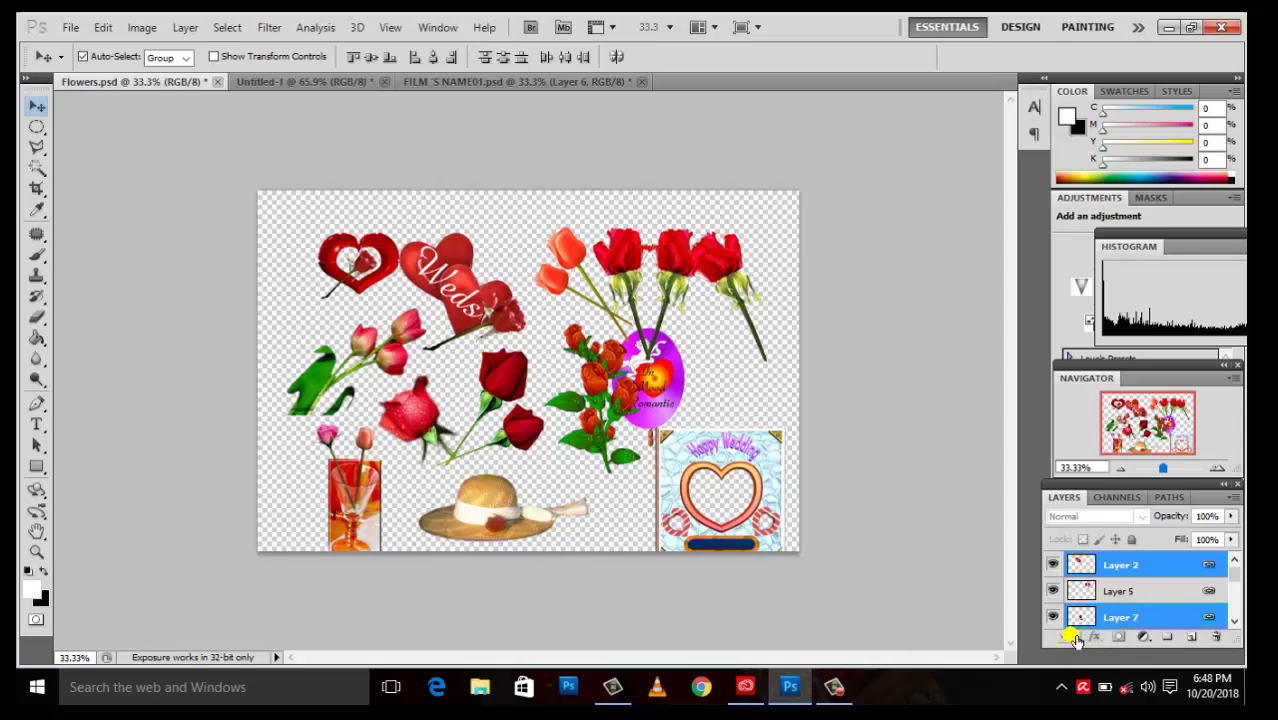
Unlink the selected layers, then select Layers 9, 3 and 1 in turn
left_click(185, 27)
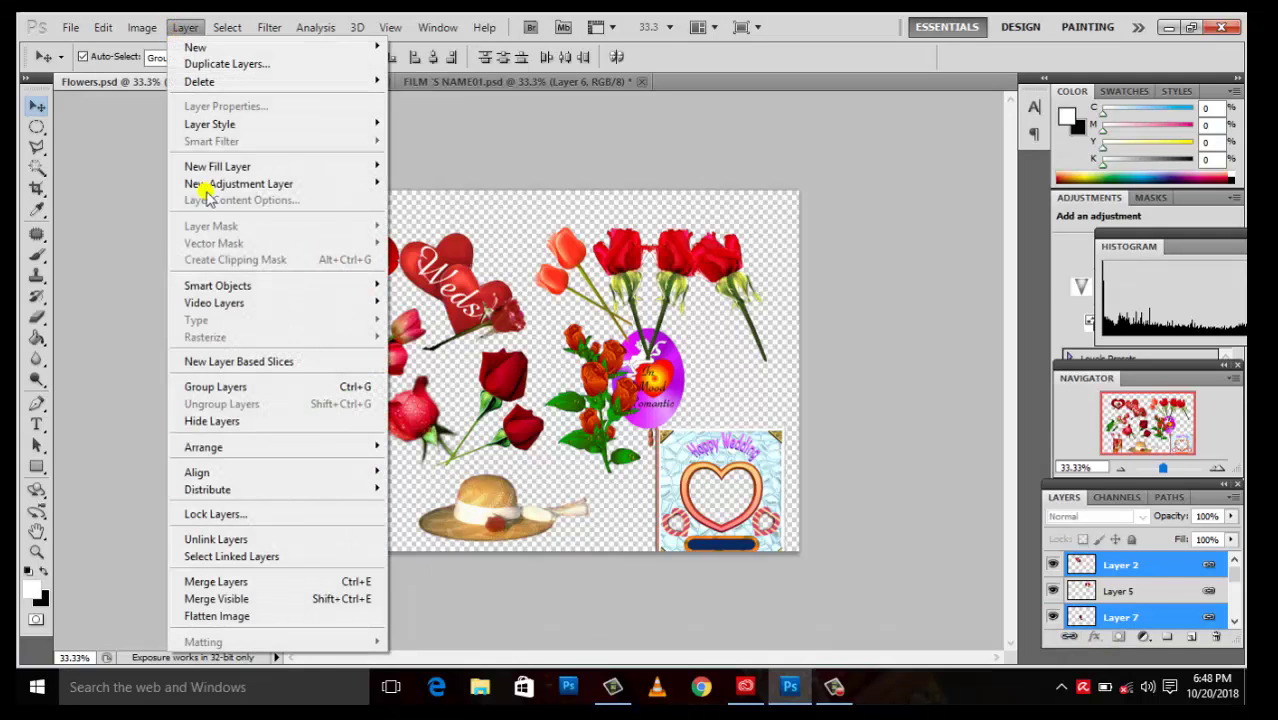
left_click(228, 540)
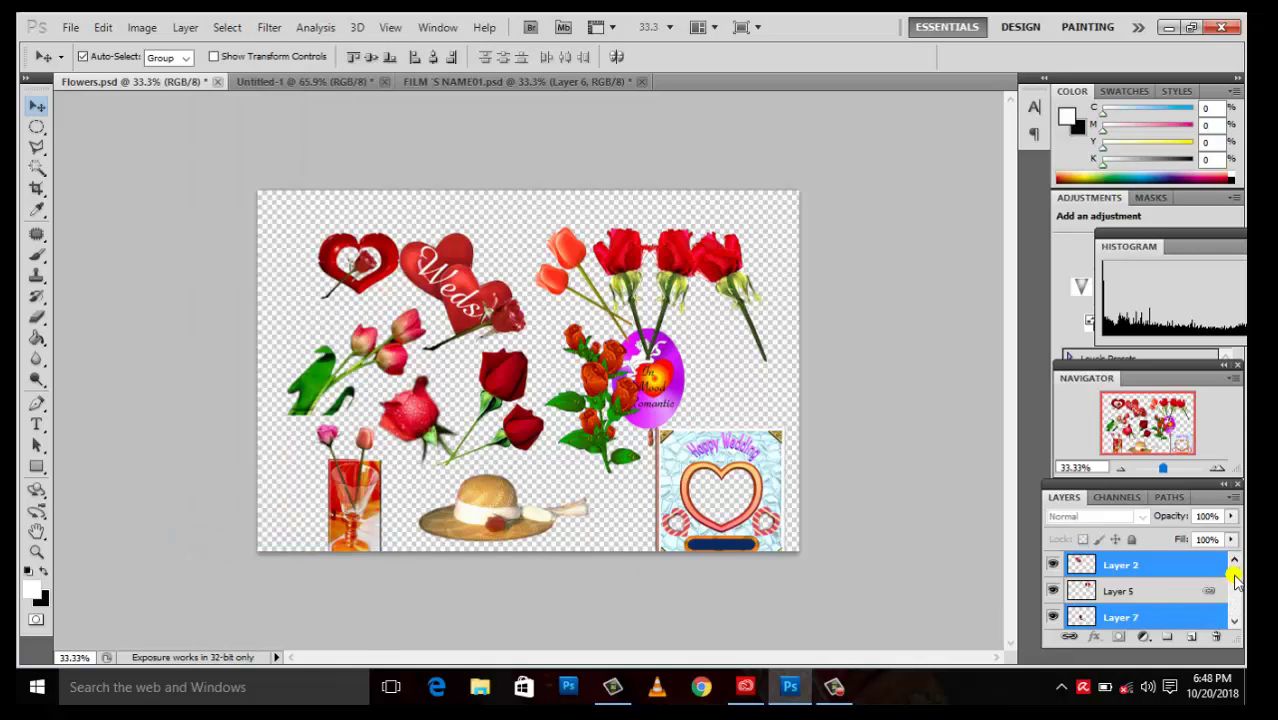
mouse_move(1236, 583)
left_mouse_down()
mouse_move(1237, 594)
mouse_move(1237, 578)
left_mouse_up()
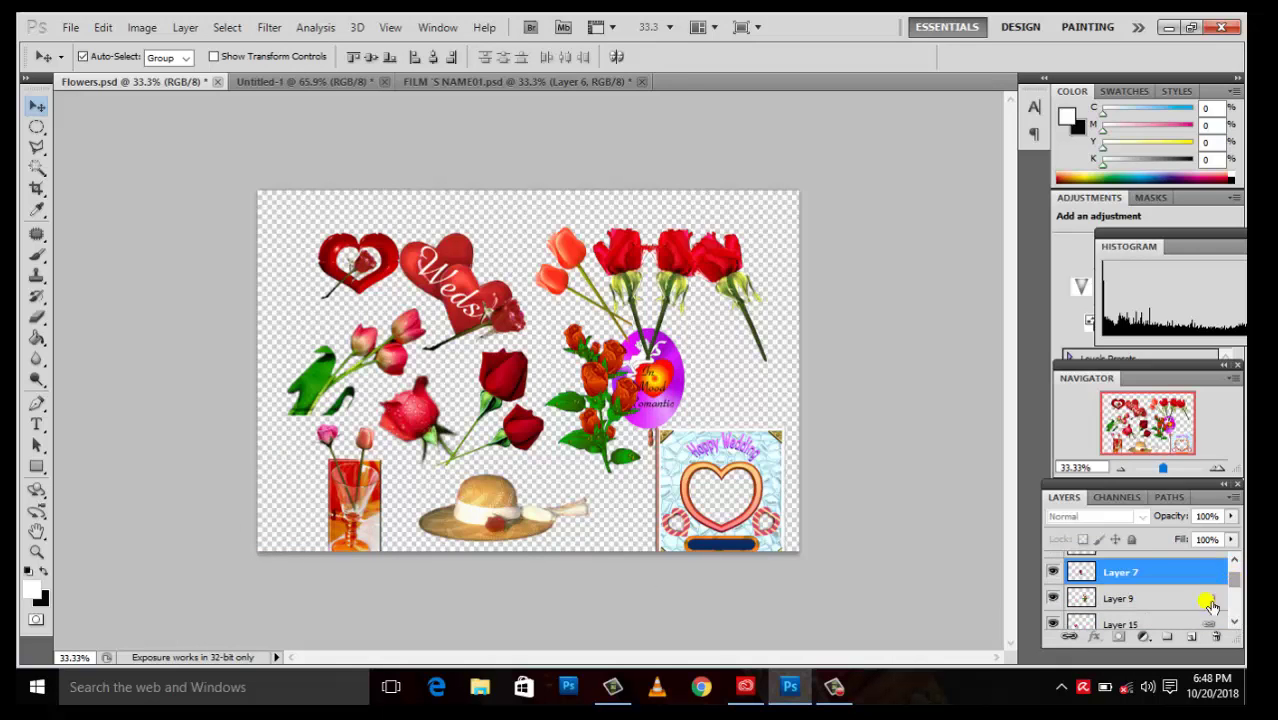
left_click(1148, 600)
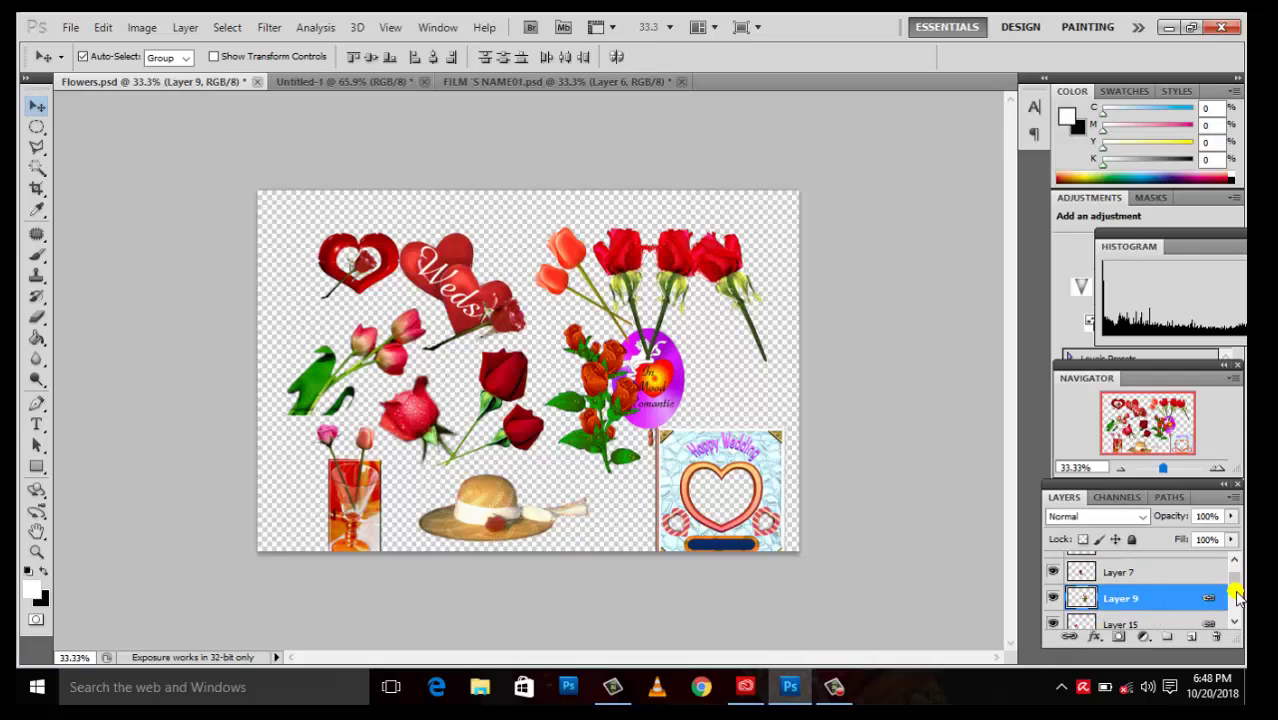
left_click_drag(1236, 582, 1237, 598)
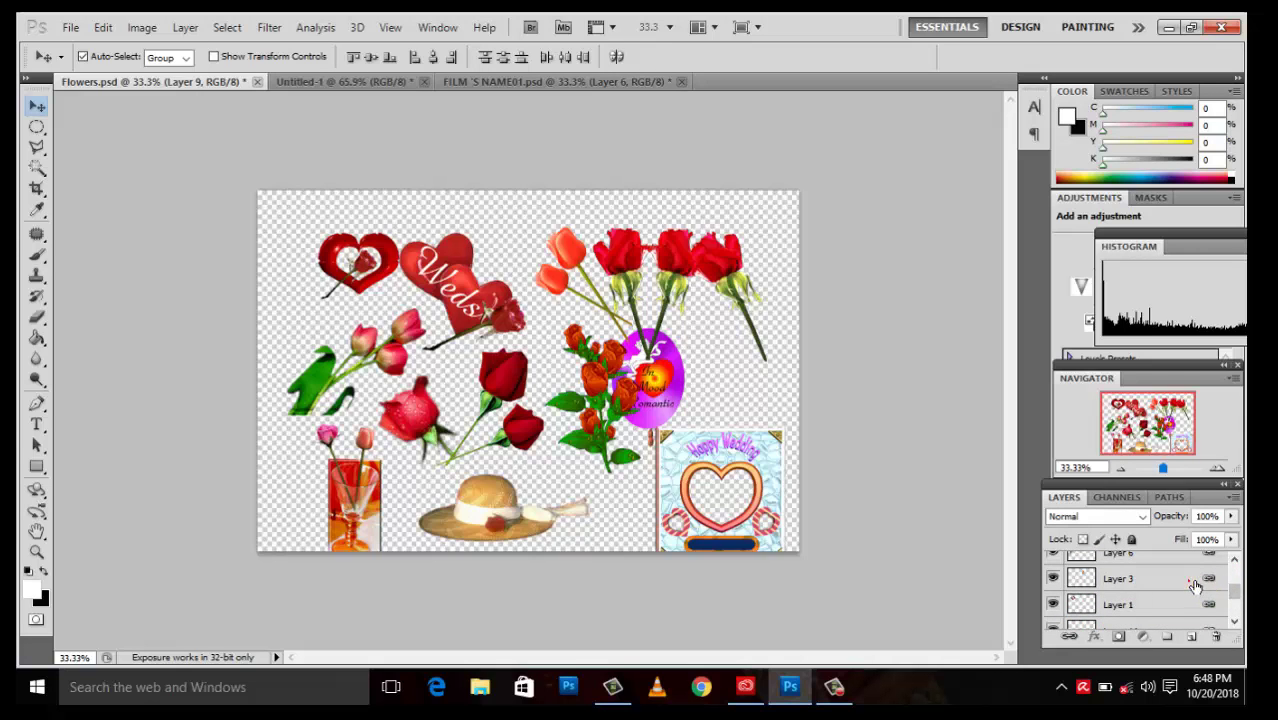
left_click(1190, 580)
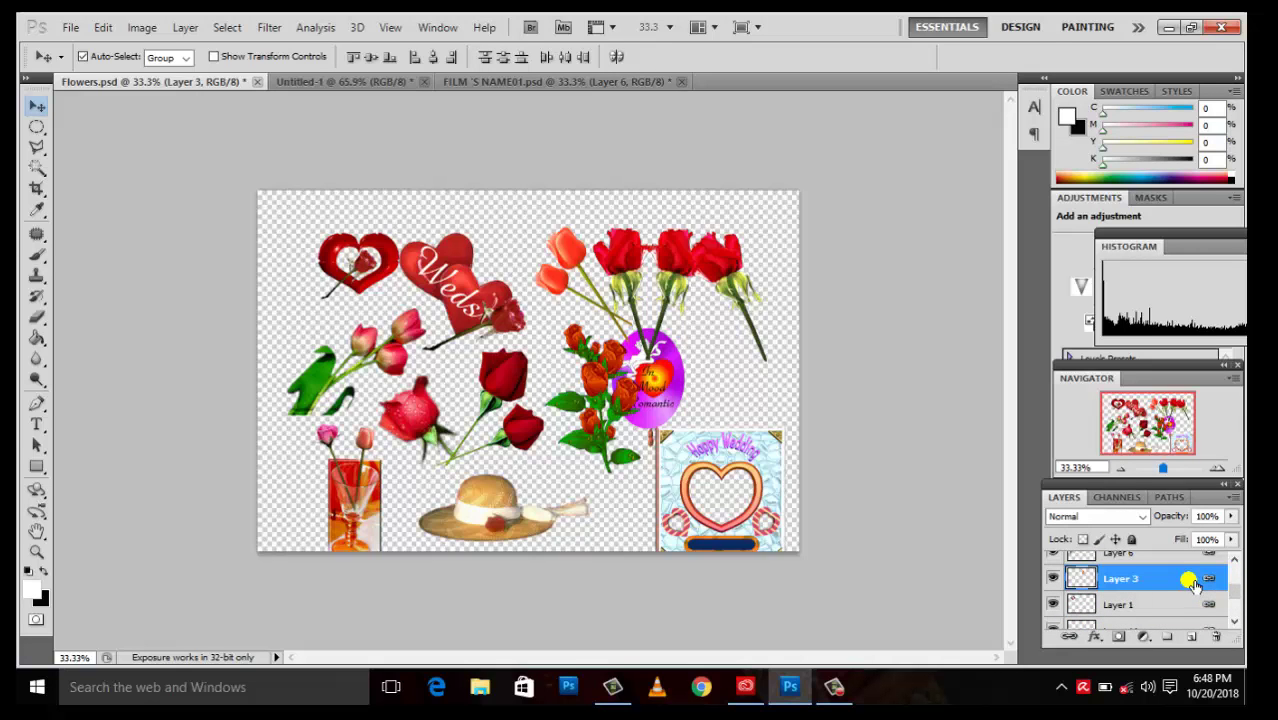
left_click(1205, 607)
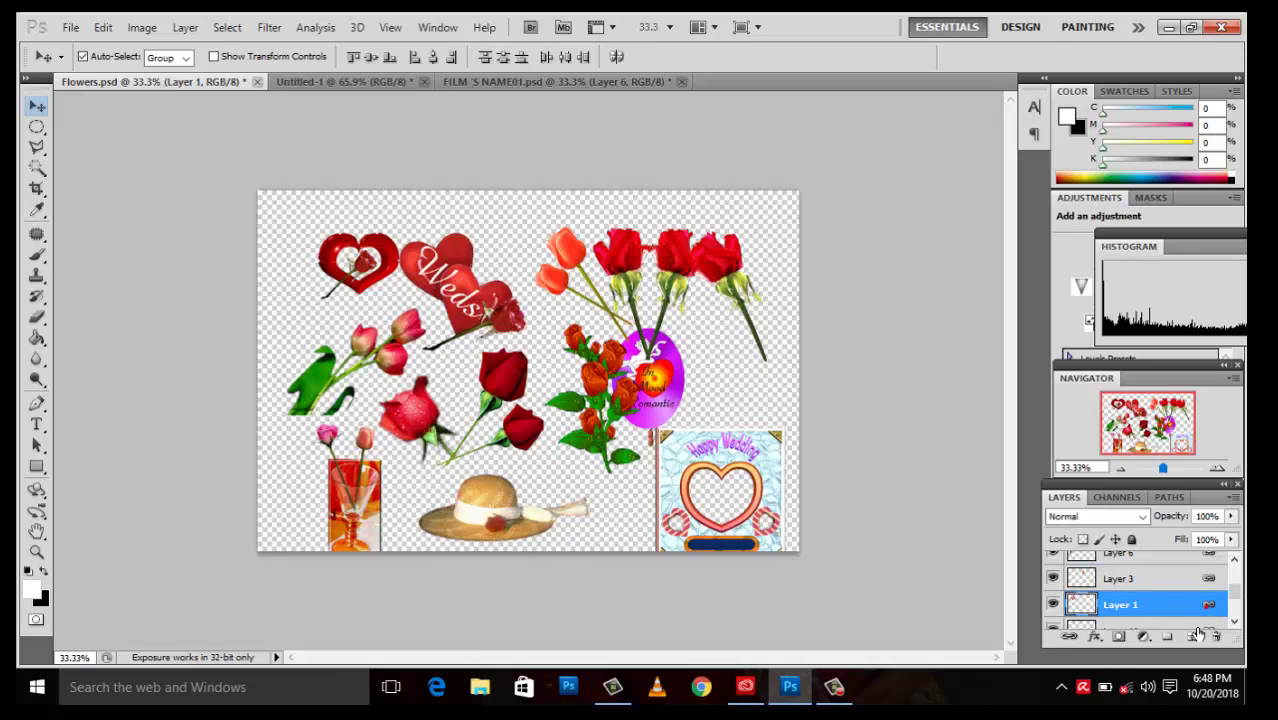
left_click(1111, 579)
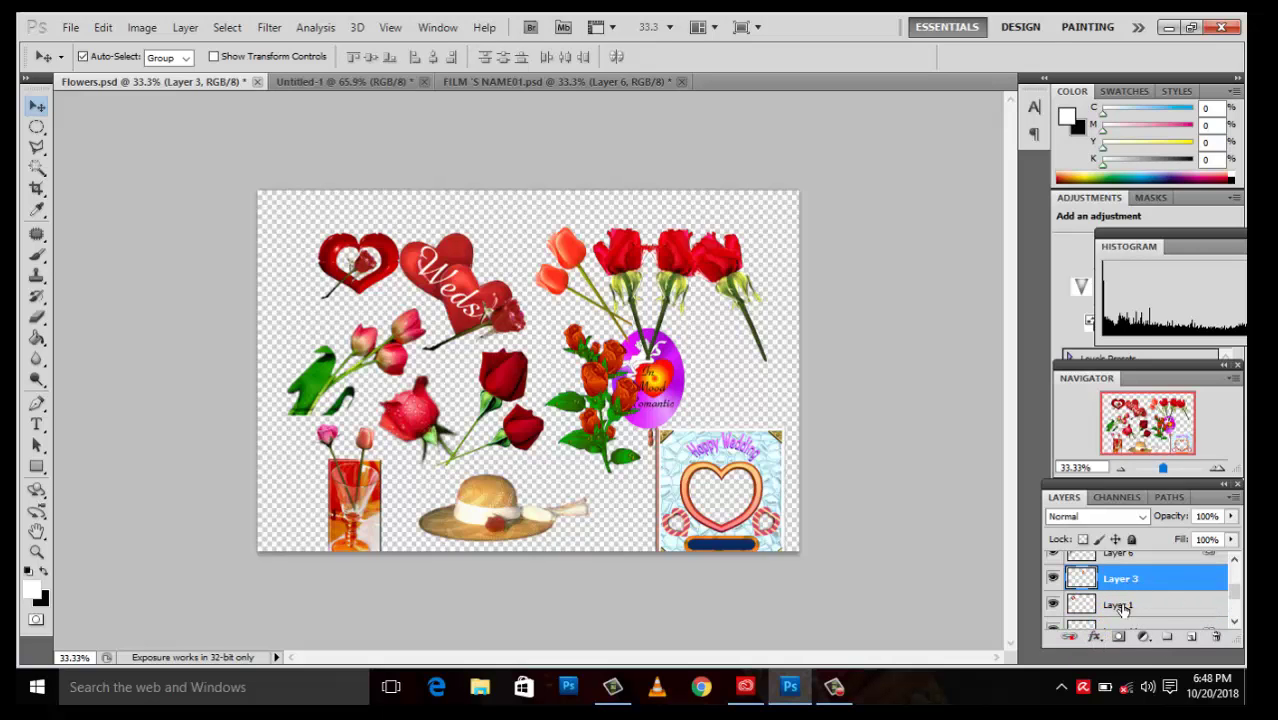
Unlink Layers 15, 10 and 13 from the other linked layers
scroll(1236, 591, "up", 3)
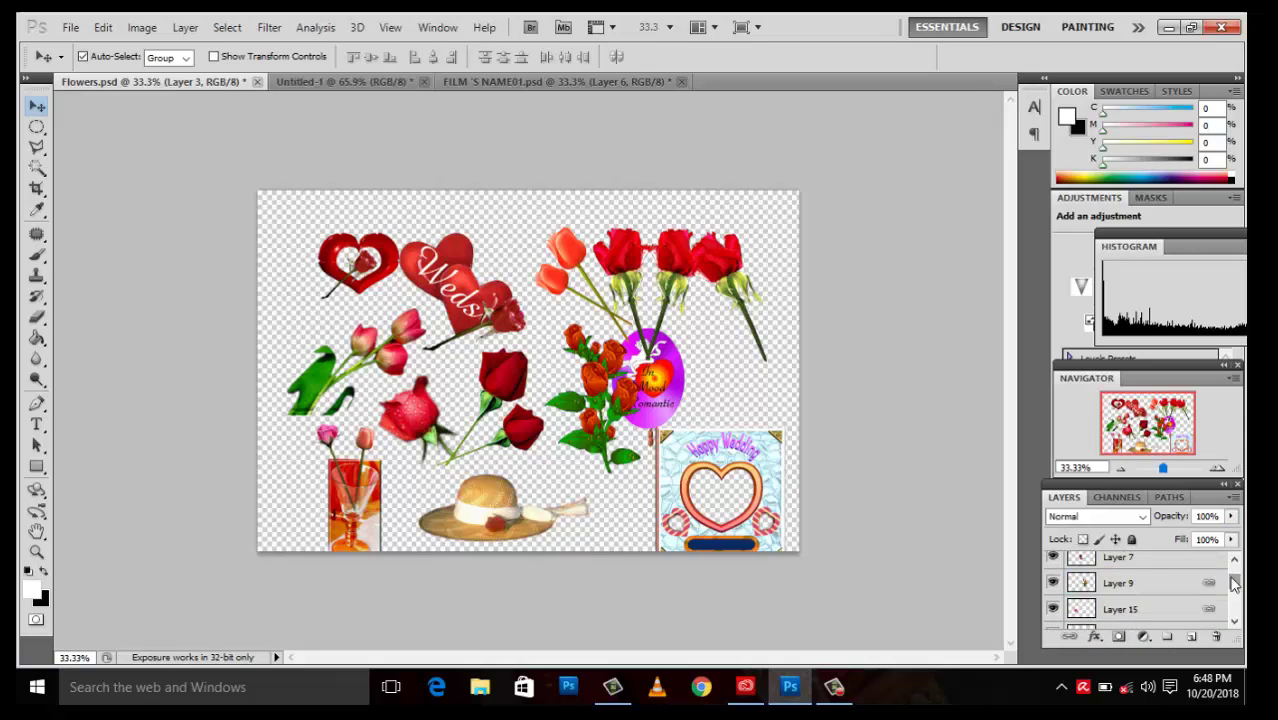
left_click(1182, 584)
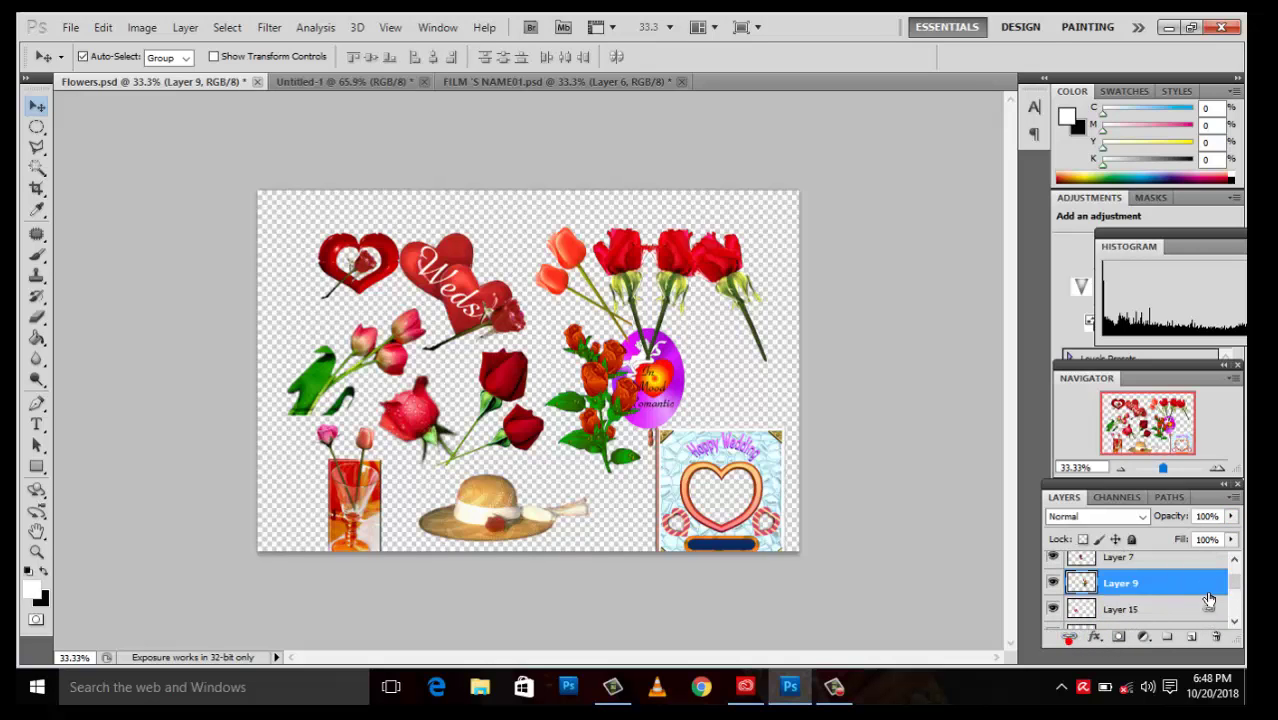
left_click(1200, 608)
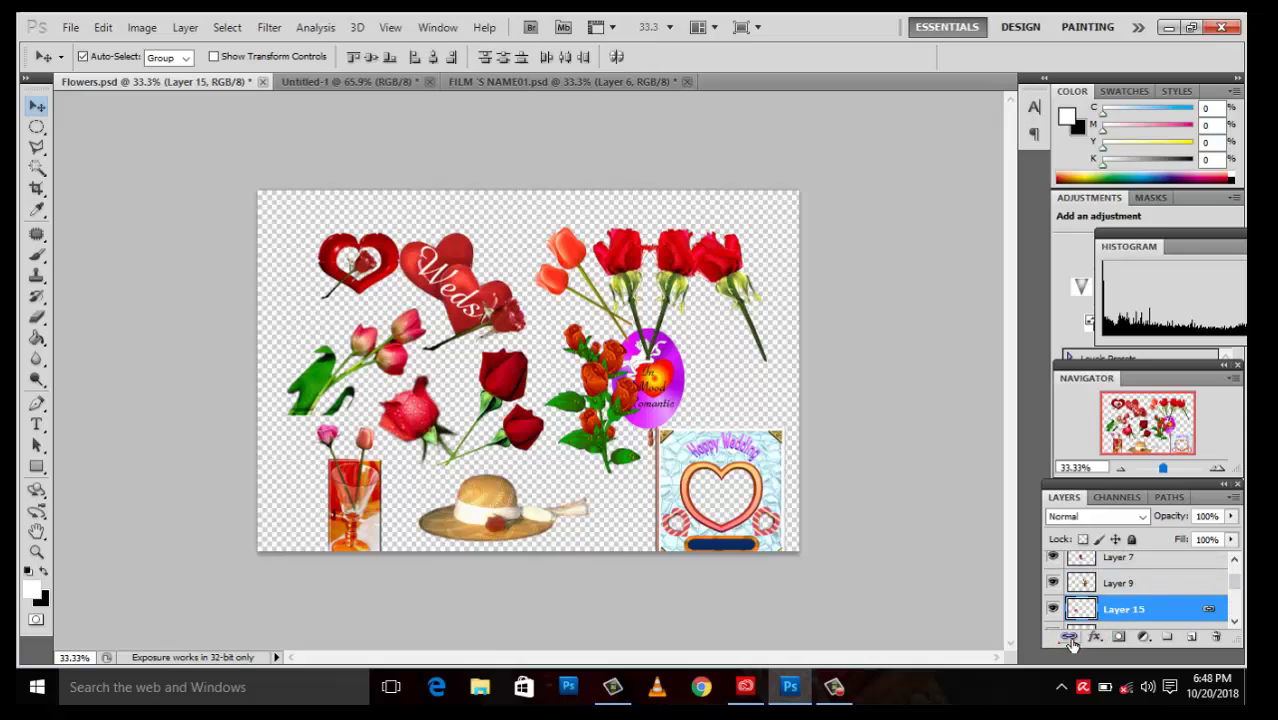
left_click(1068, 637)
scroll(1238, 591, "down", 3)
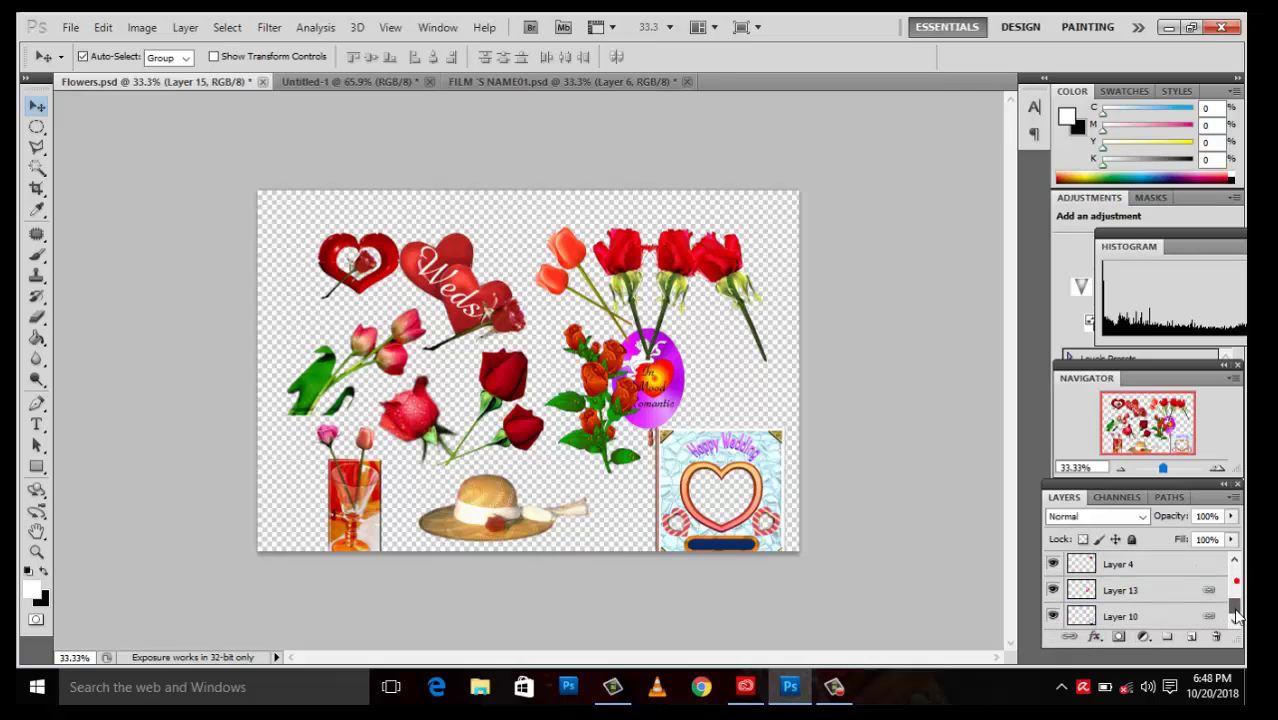
left_click(1196, 616)
left_click(1068, 637)
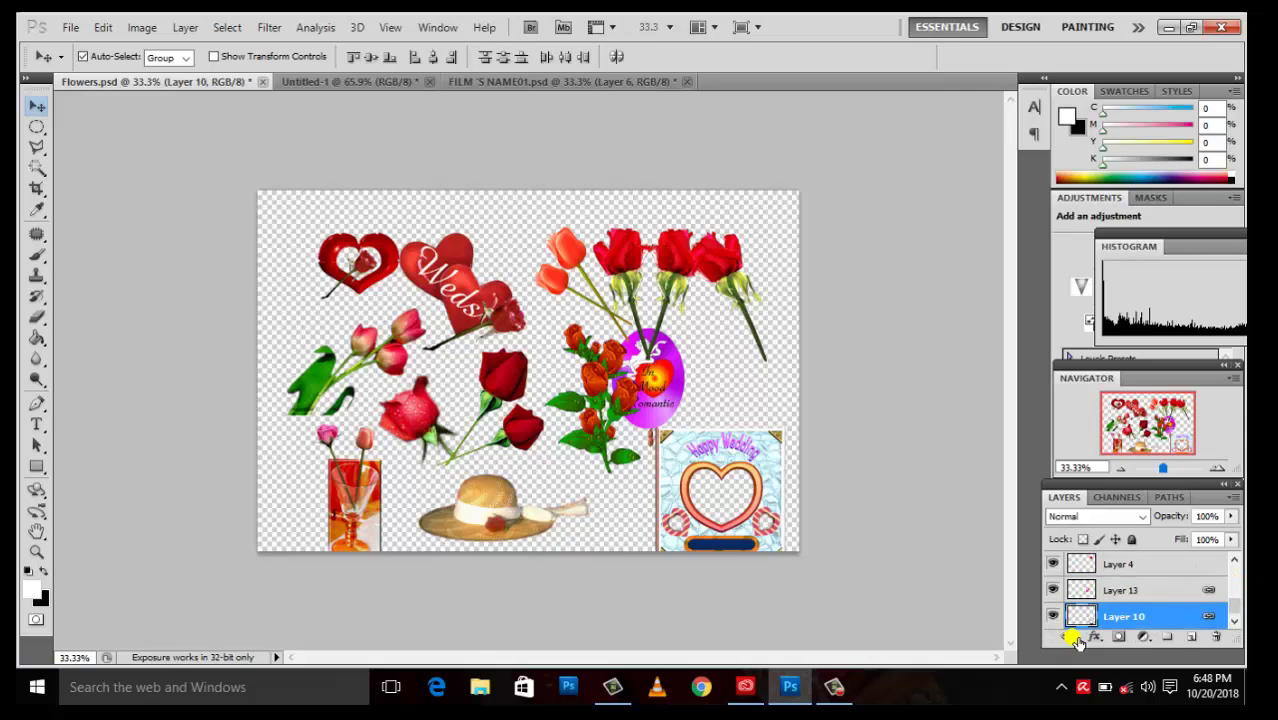
left_click(1150, 592)
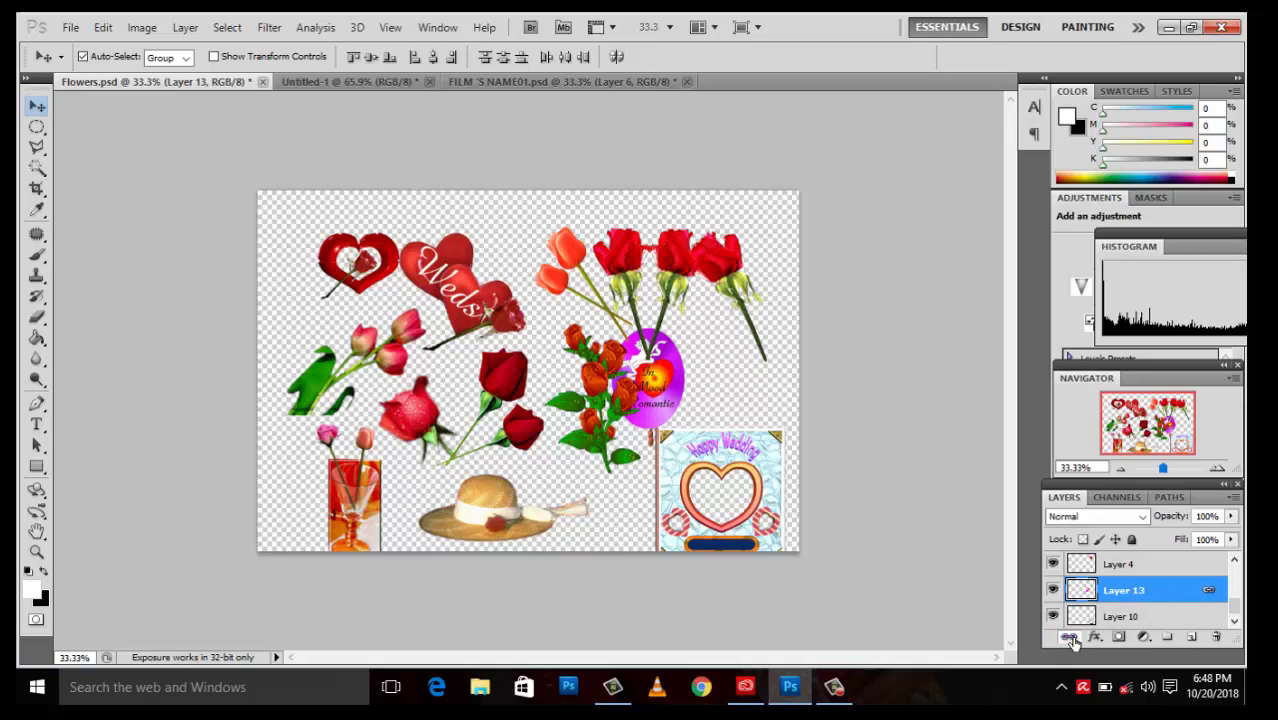
left_click(1070, 636)
Select Layer 6, then make Layer 5 the single active layer
scroll(1236, 612, "down", 2)
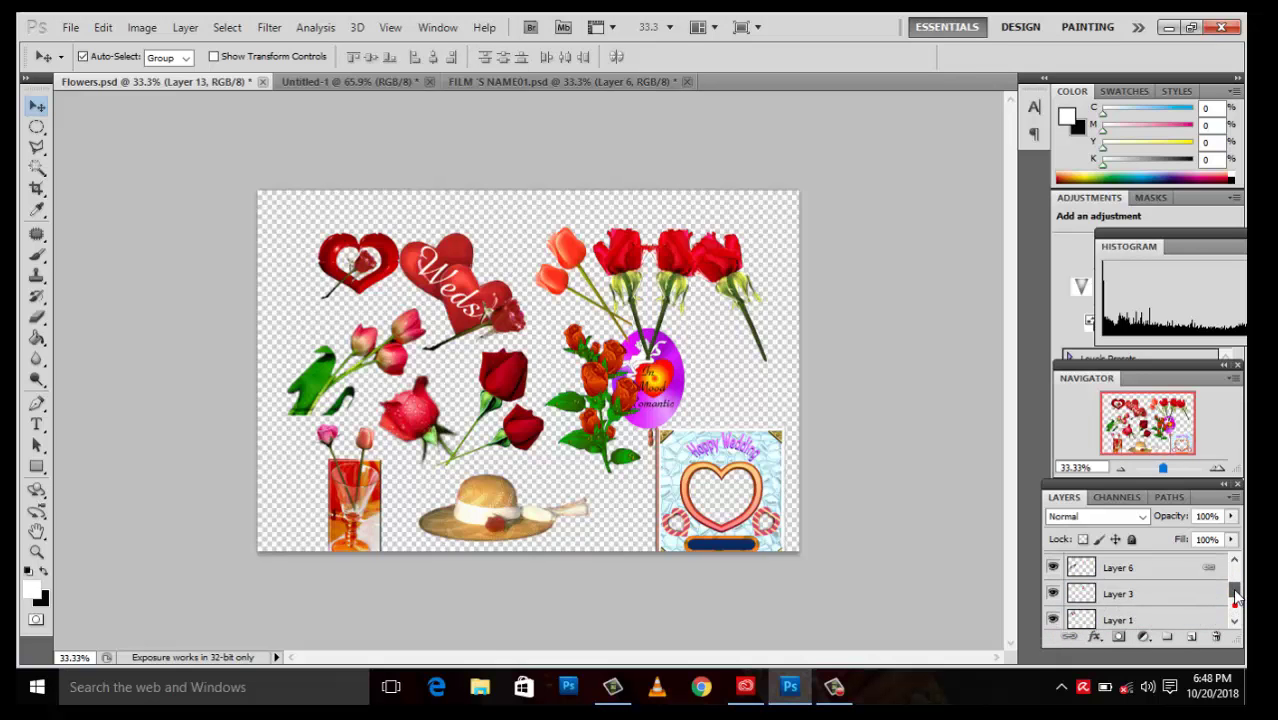
scroll(1234, 600, "down", 2)
left_click(1190, 575)
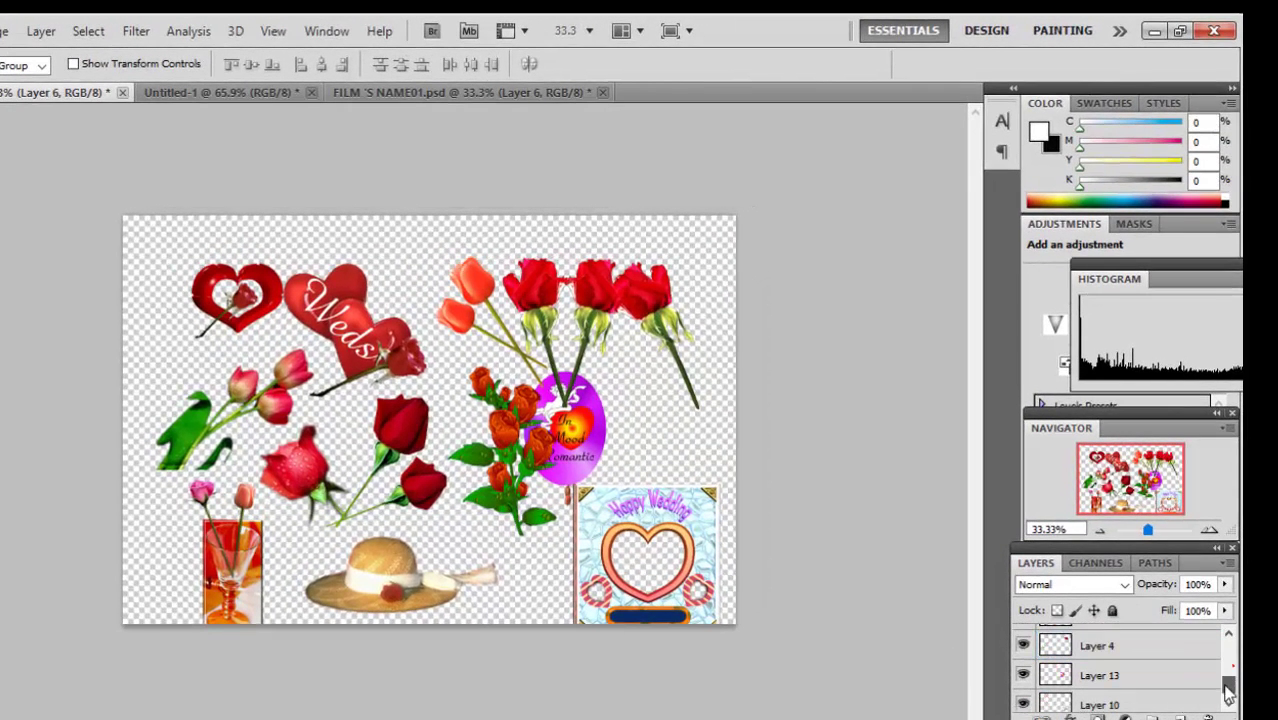
scroll(1228, 670, "up", 2)
scroll(1226, 650, "up", 2)
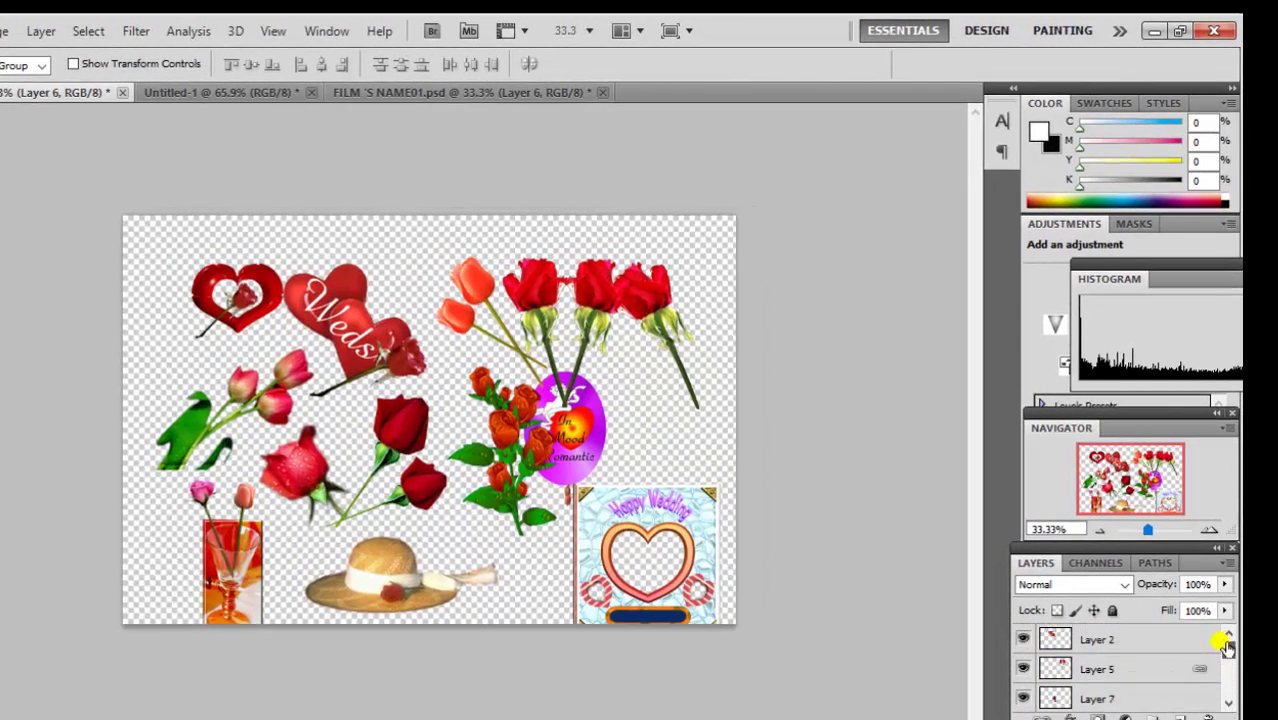
left_click(1193, 671)
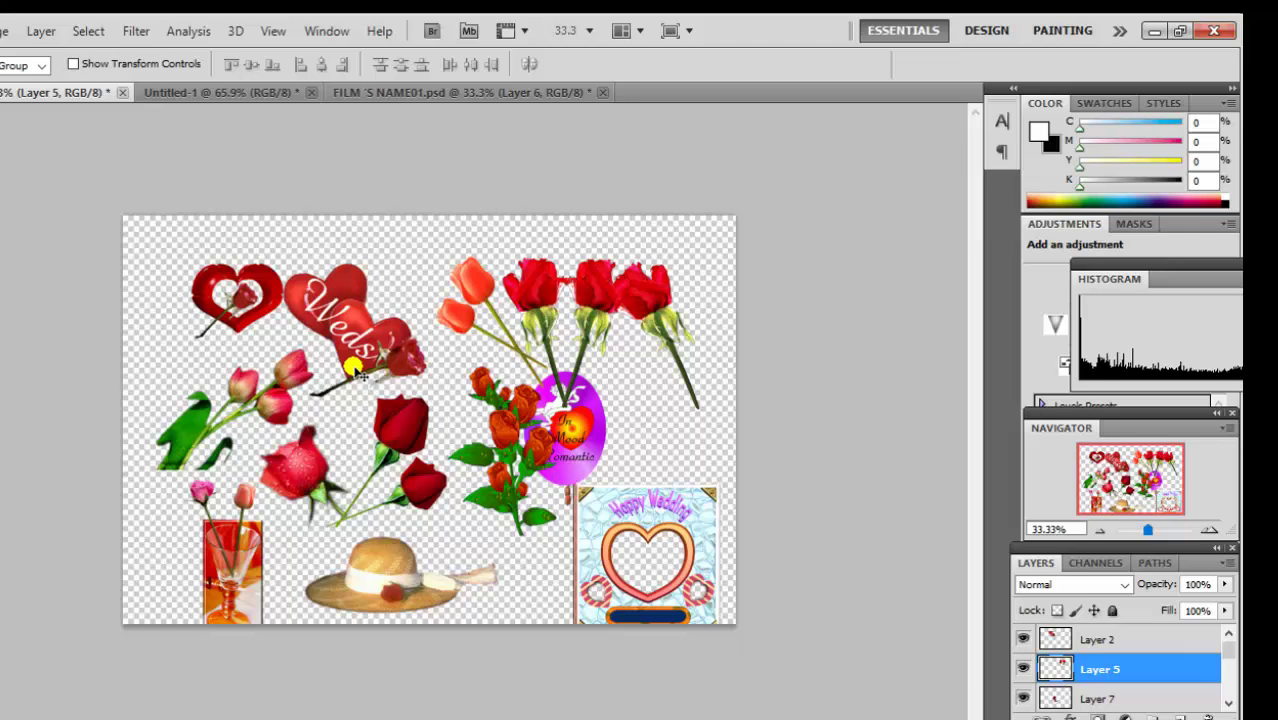
Marquee-select the flower layers and merge them into Layer 2 with Ctrl+E
left_click_drag(170, 258, 598, 472)
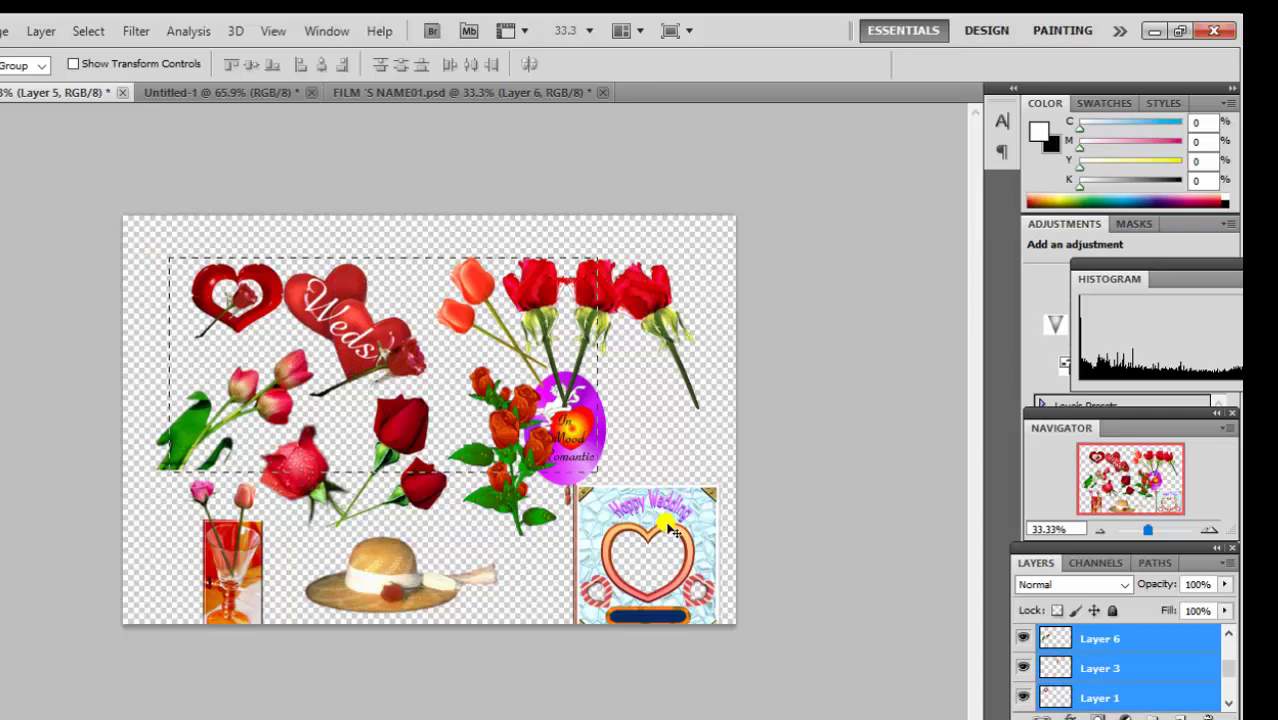
left_click_drag(672, 530, 727, 612)
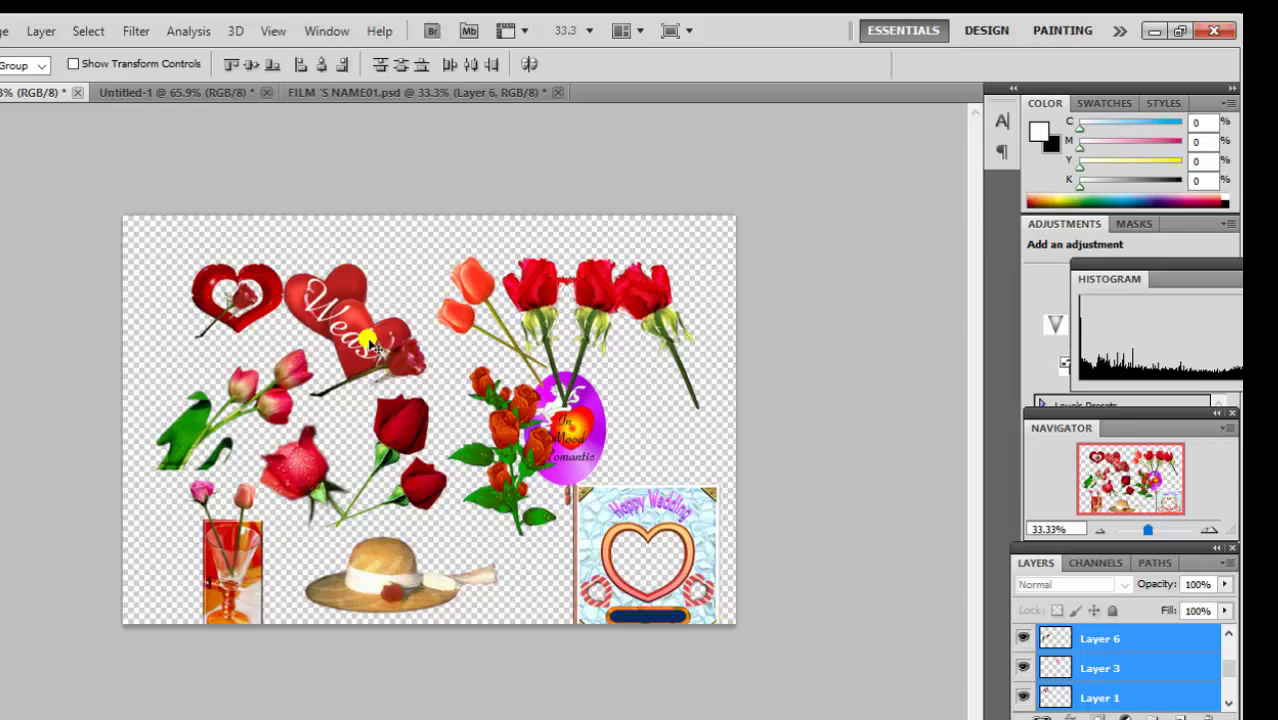
key("ctrl+e")
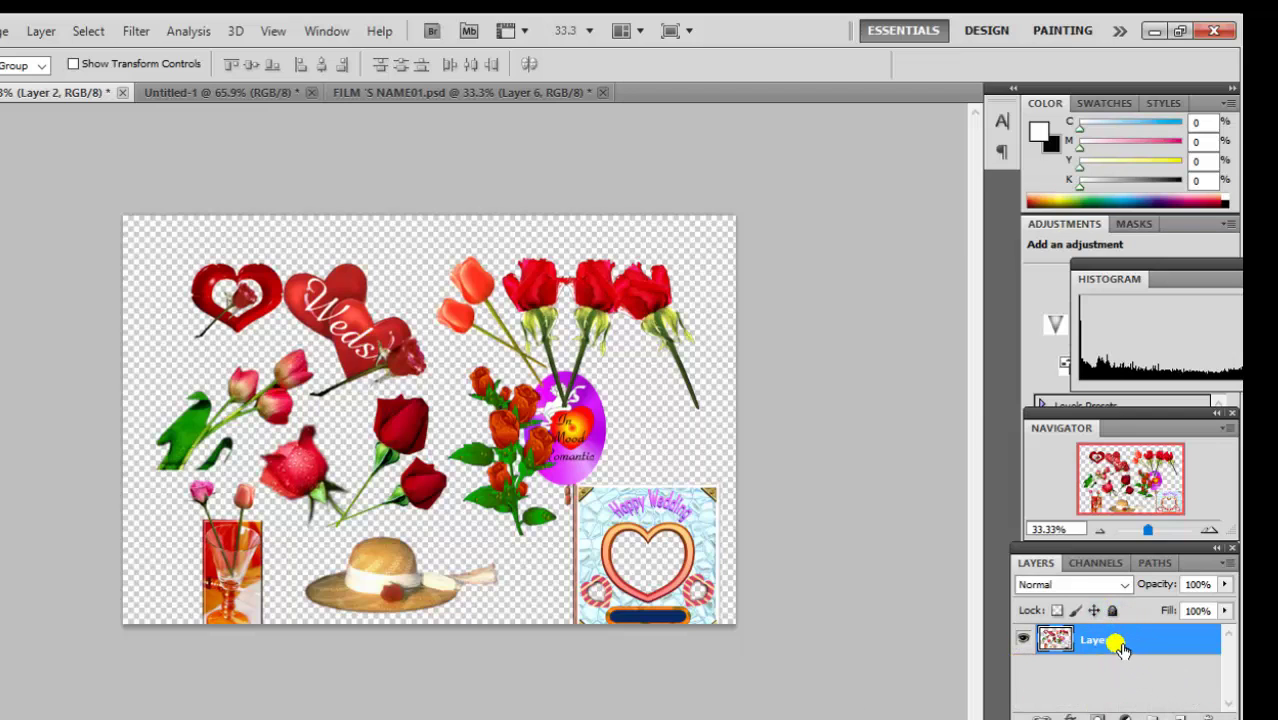
Drag the merged Layer 2 artwork slightly left
left_click(41, 31)
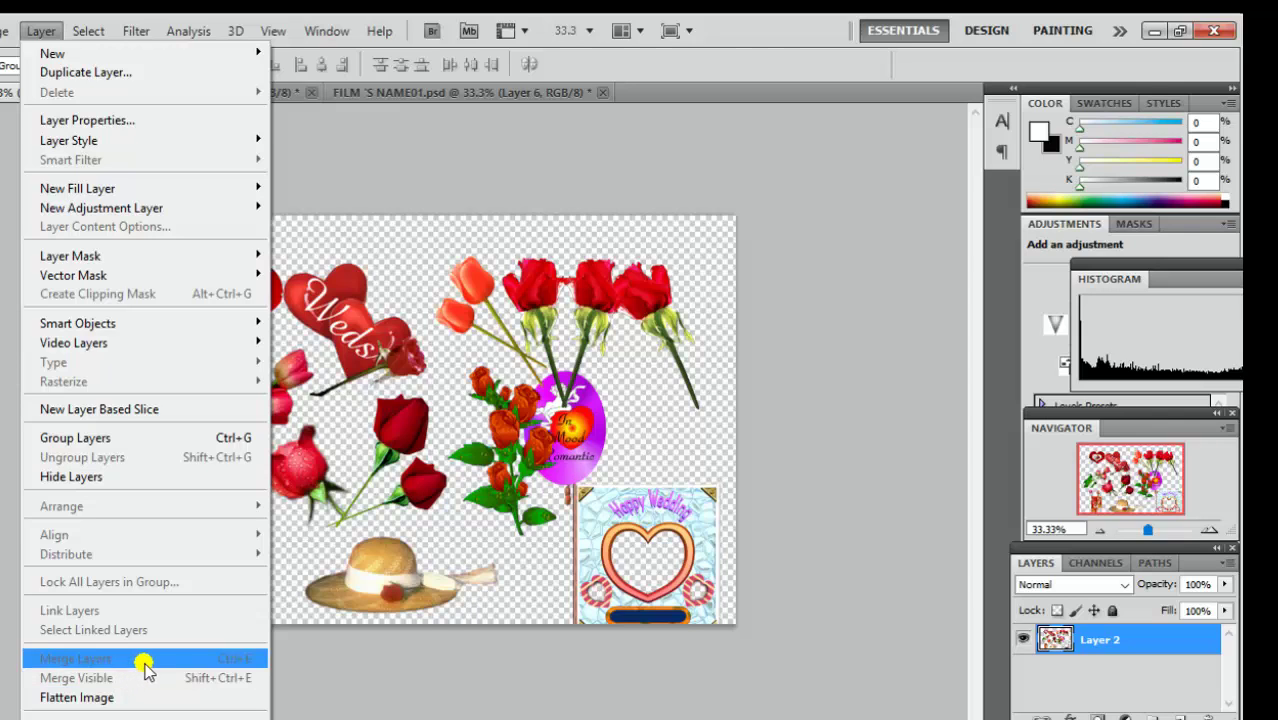
left_click(447, 664)
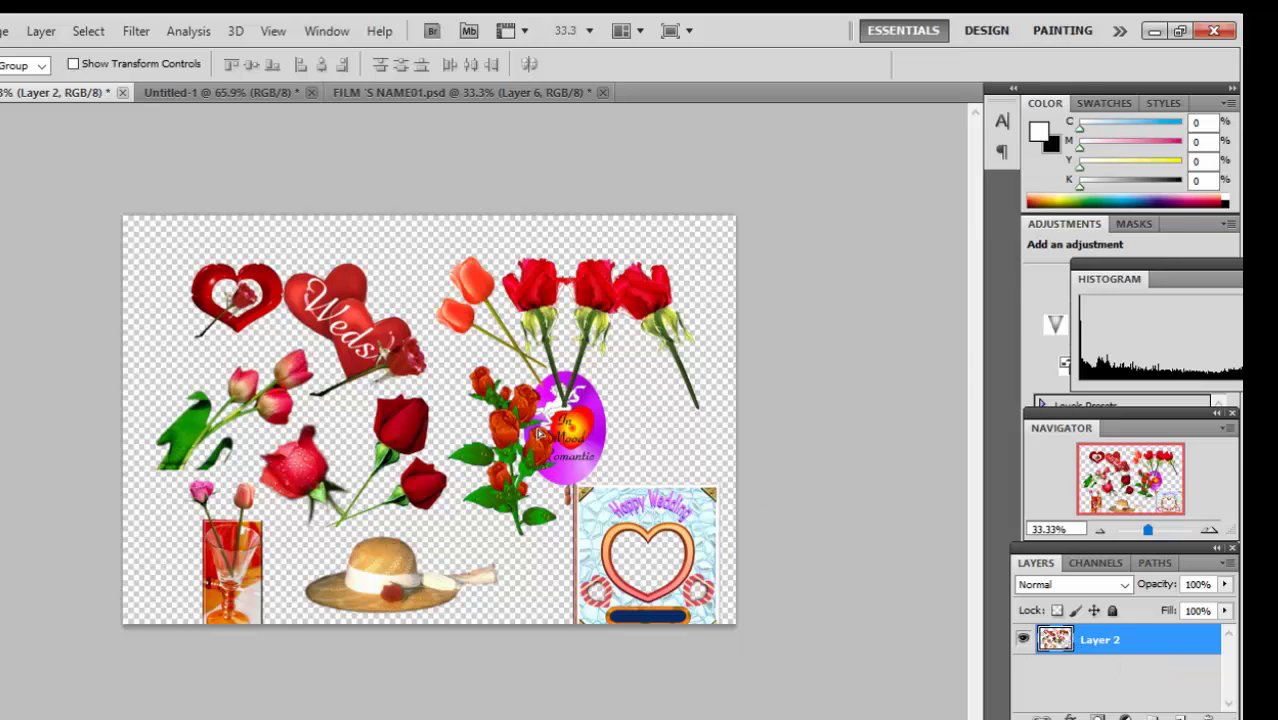
mouse_move(540, 440)
left_mouse_down()
mouse_move(510, 513)
mouse_move(548, 455)
left_mouse_up()
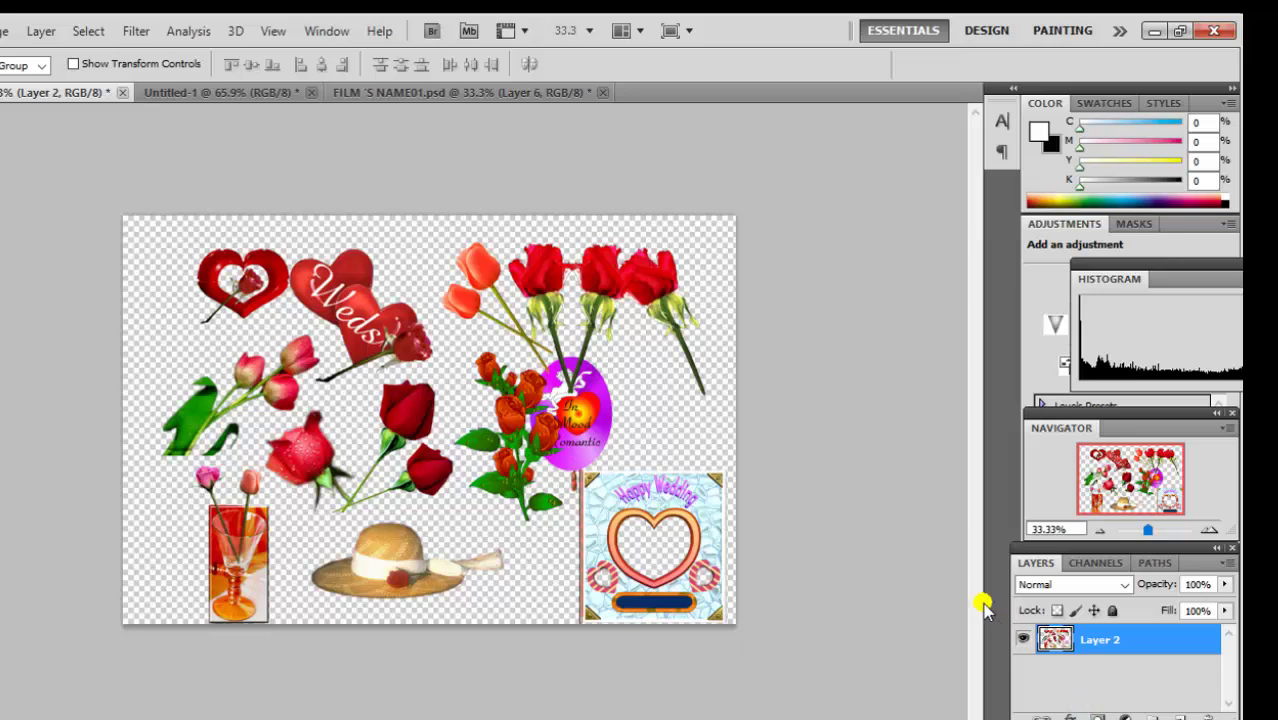
left_click_drag(537, 370, 522, 405)
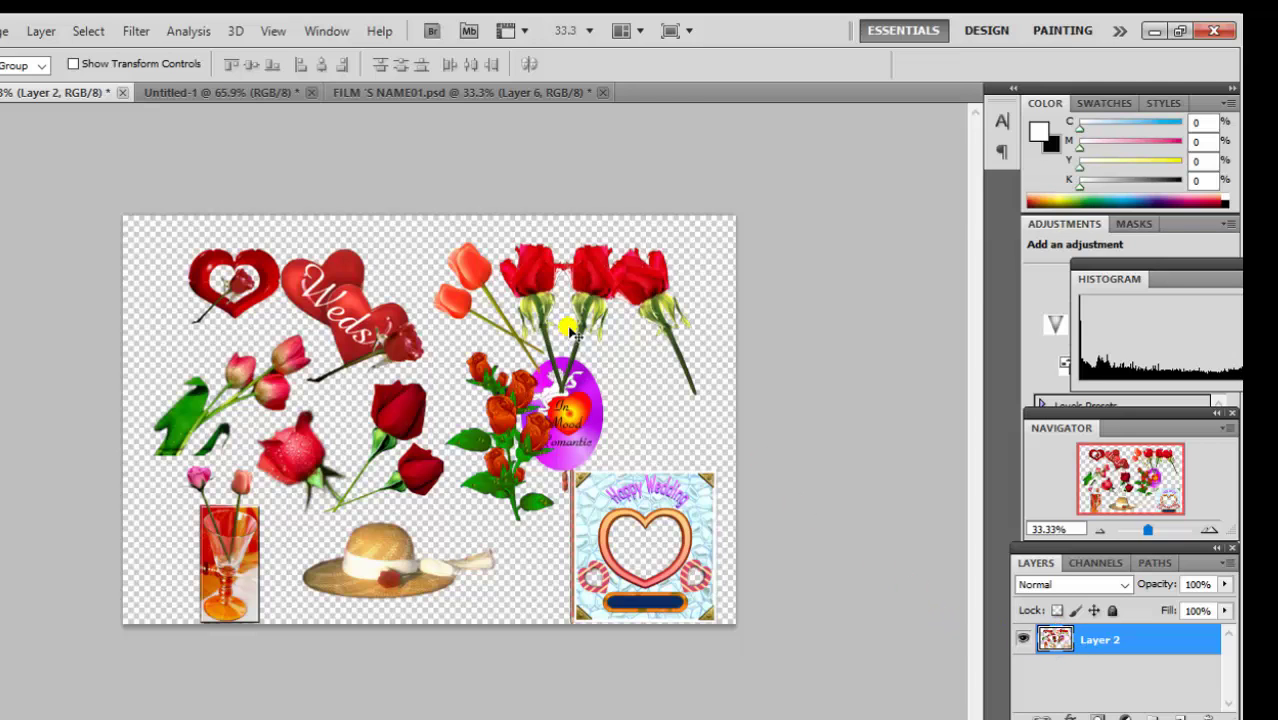
Undo the merge with Ctrl+Z / Ctrl+Alt+Z and move the Weds heart right
key("ctrl+z")
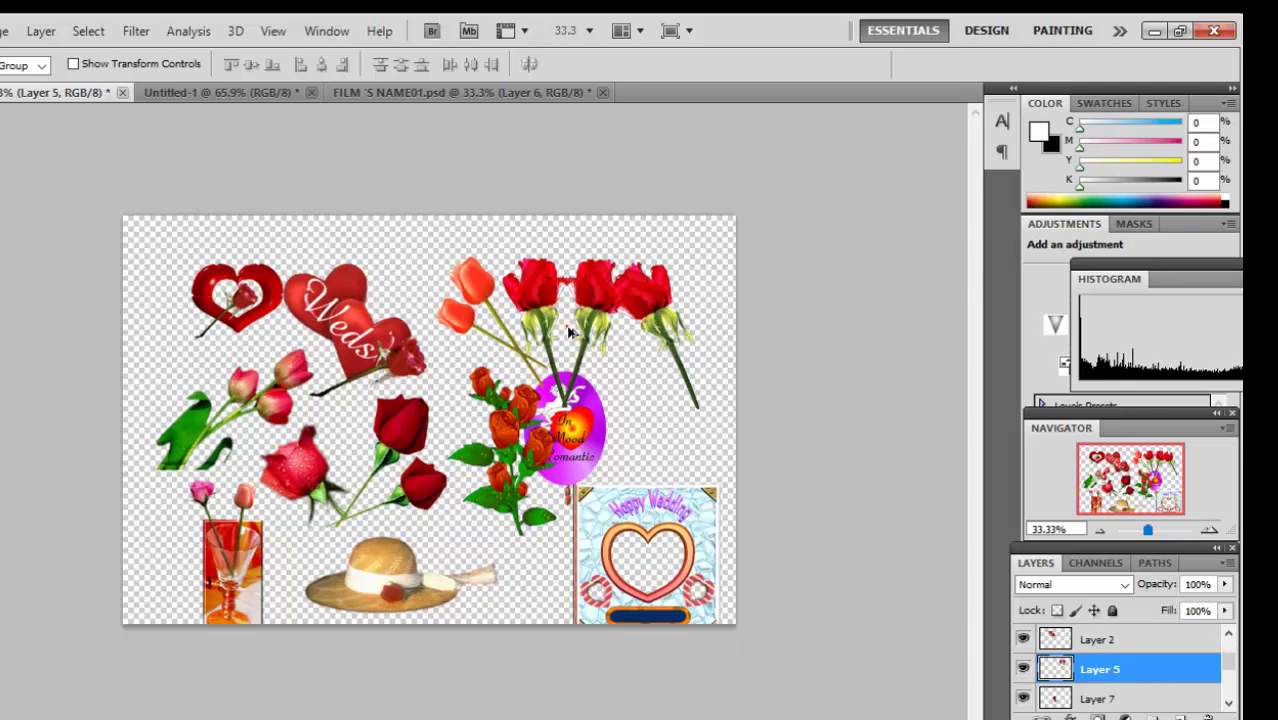
key("ctrl+alt+z")
key("ctrl+alt+z")
key("ctrl+alt+z")
key("ctrl+alt+z")
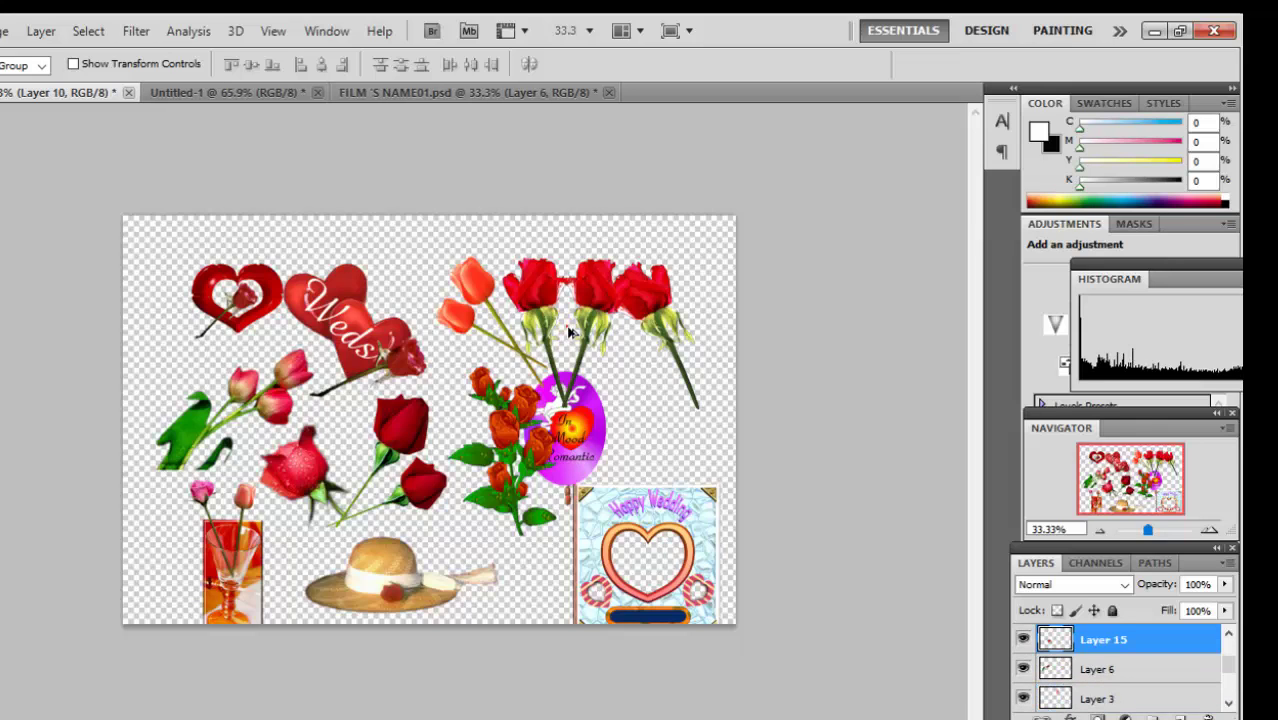
left_click(568, 331)
left_click_drag(398, 430, 416, 425)
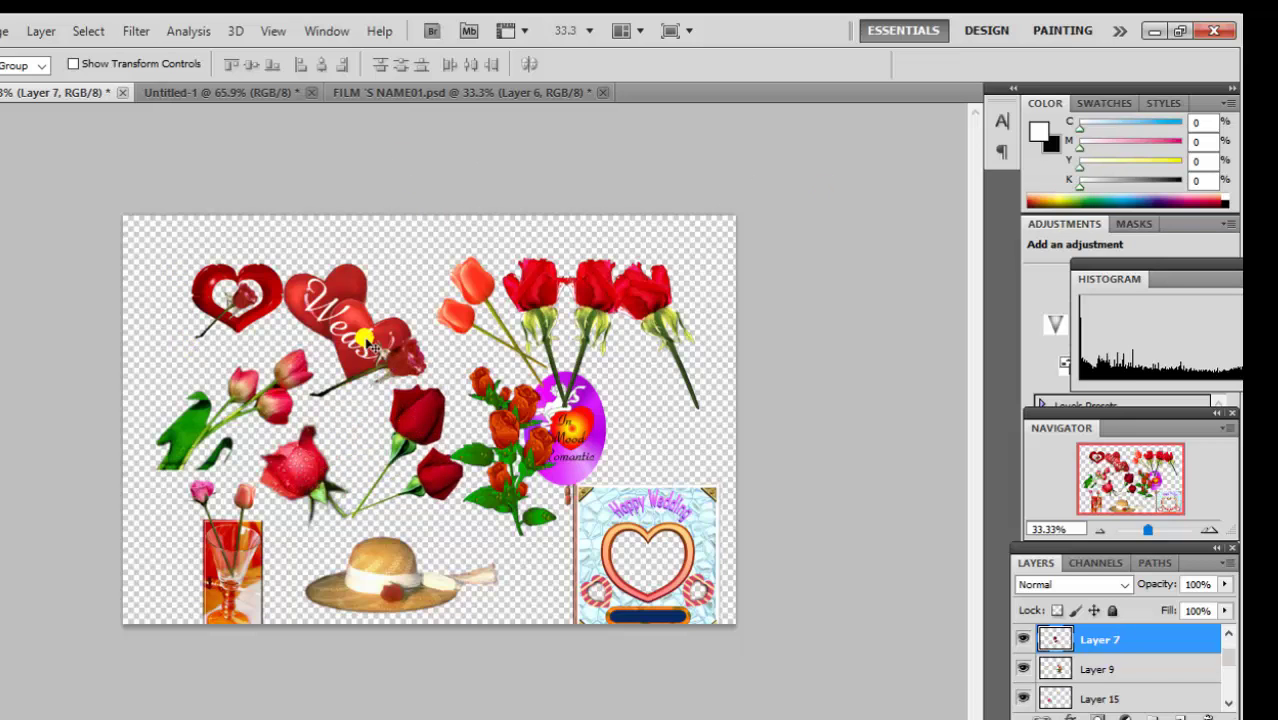
mouse_move(370, 325)
left_mouse_down()
mouse_move(391, 343)
mouse_move(388, 325)
left_mouse_up()
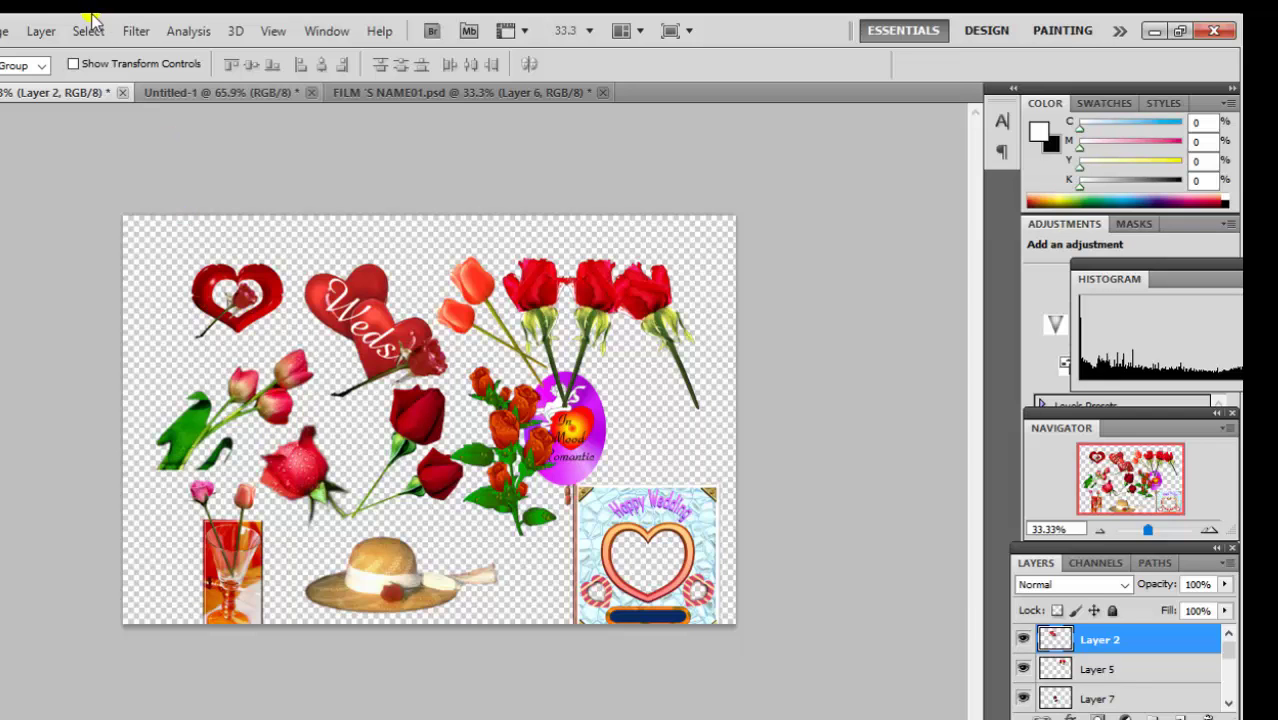
Check the Layer menu, then marquee-select the layers around the left heart
left_click(38, 32)
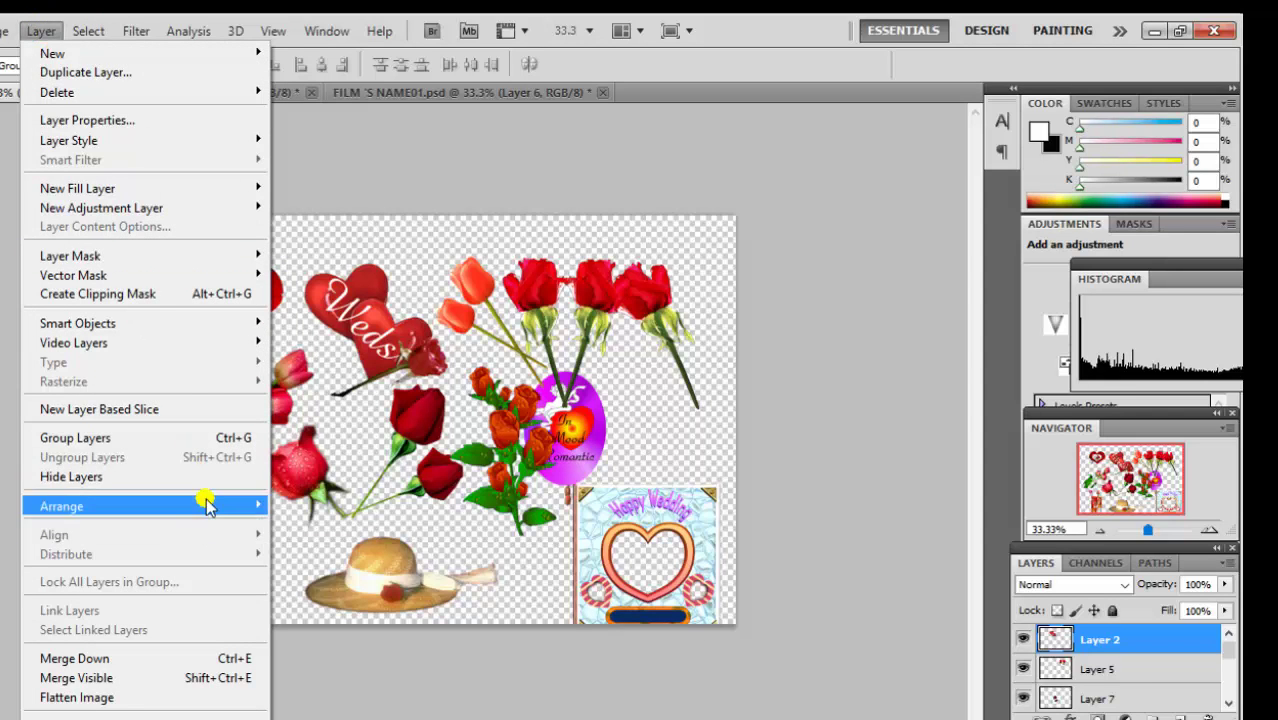
mouse_move(62, 506)
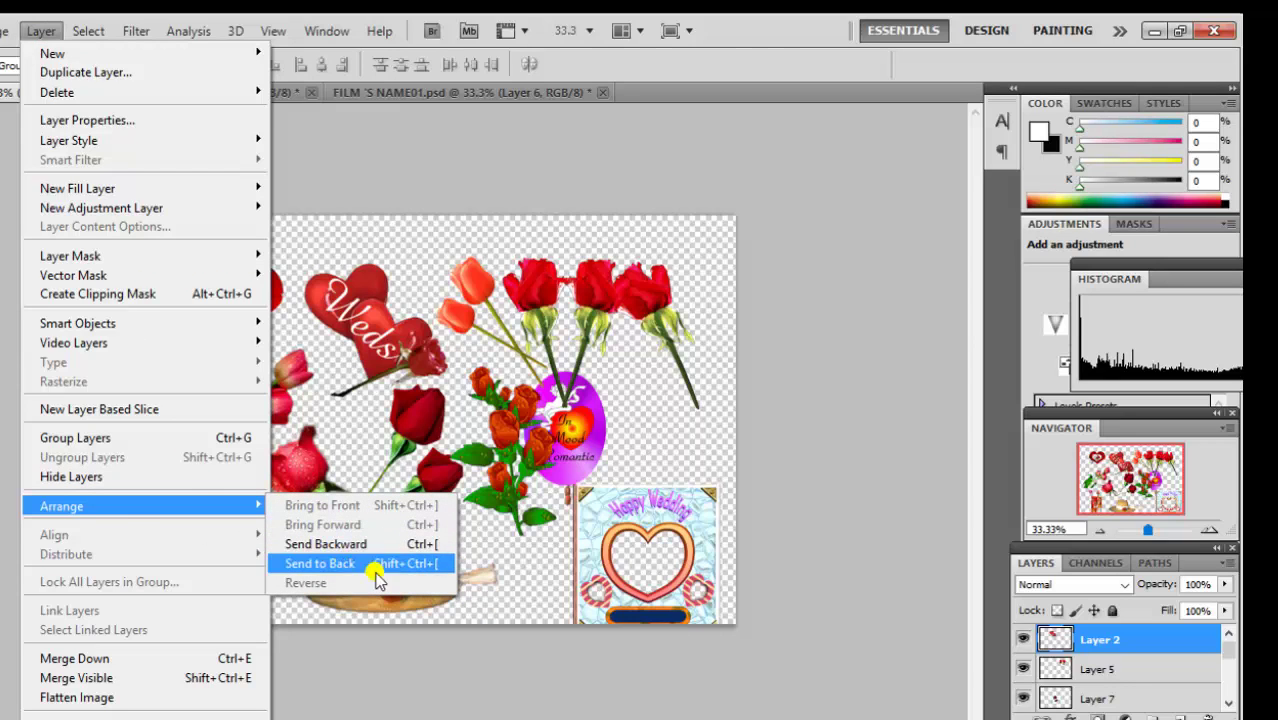
left_click(398, 272)
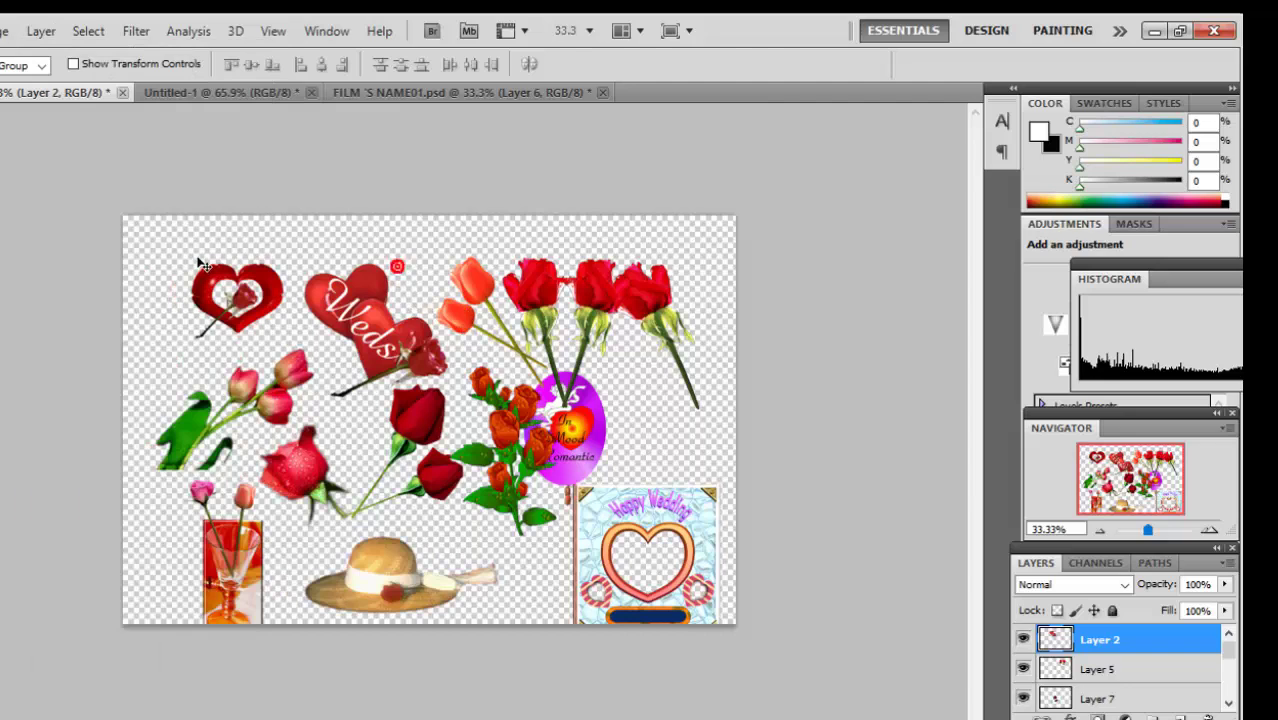
mouse_move(190, 253)
left_mouse_down()
mouse_move(315, 362)
mouse_move(285, 332)
left_mouse_up()
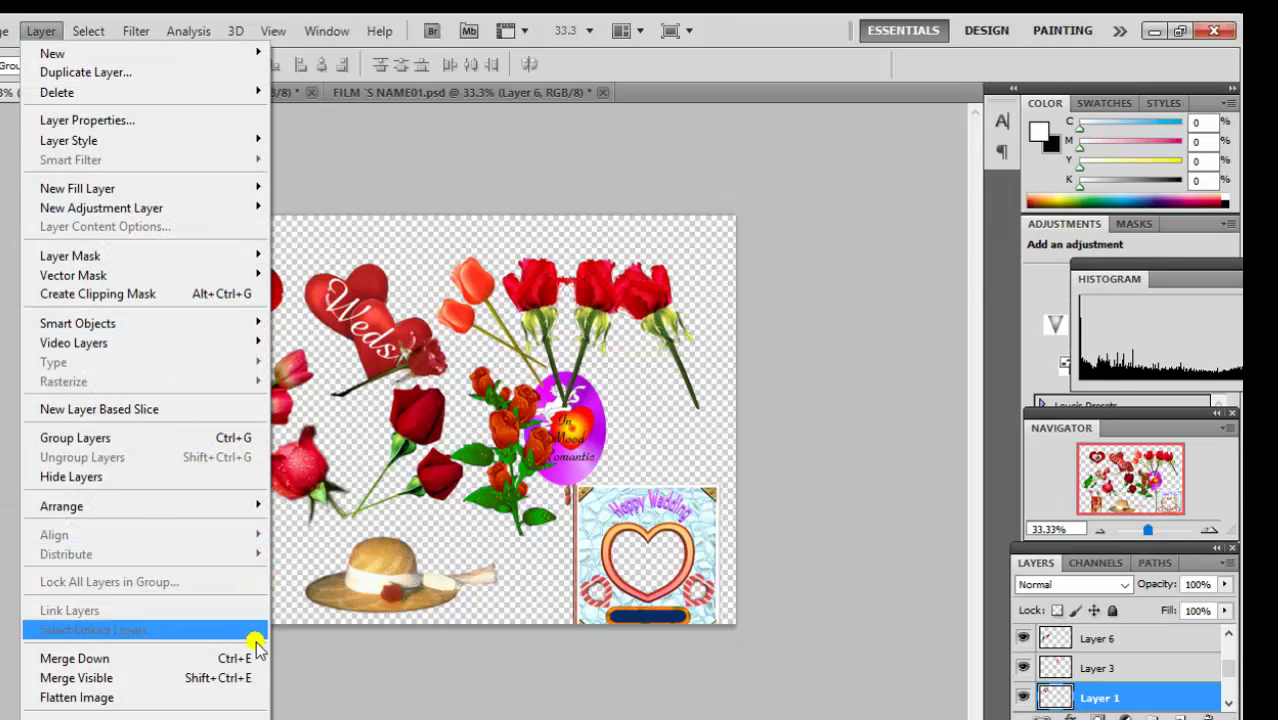
mouse_move(62, 506)
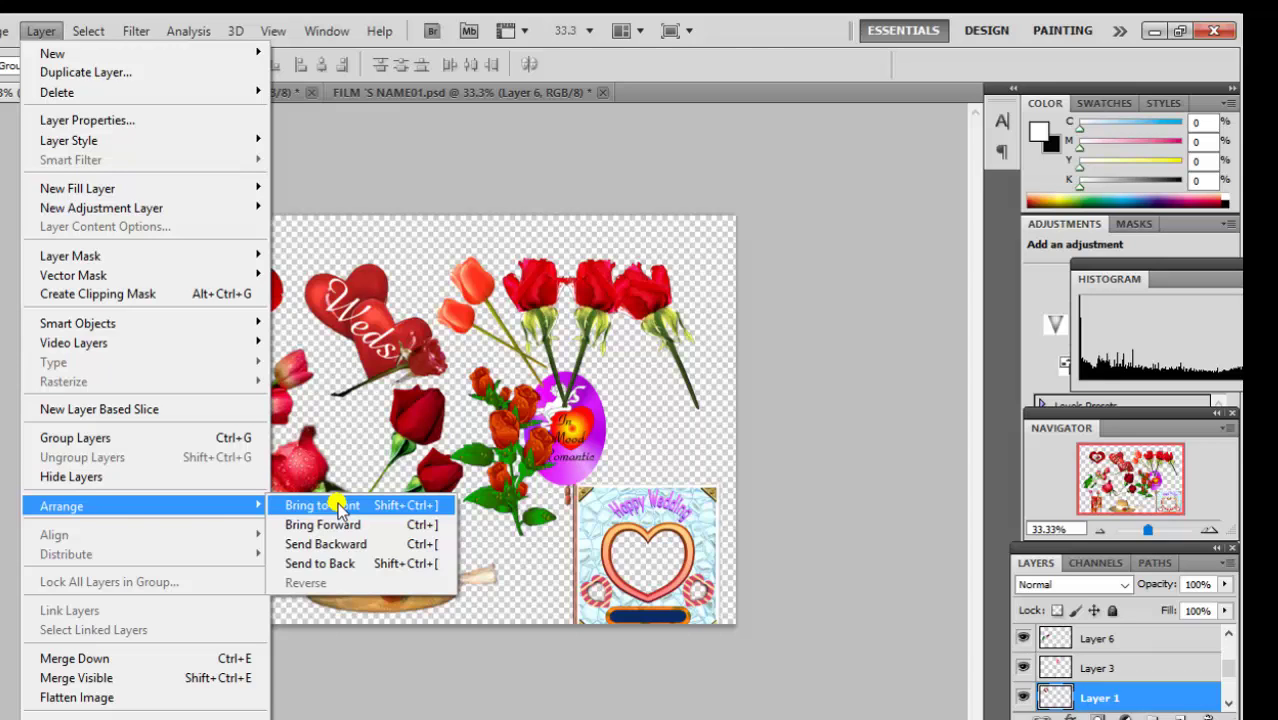
Bring Layer 1 to the front of the layer stack
left_click(340, 507)
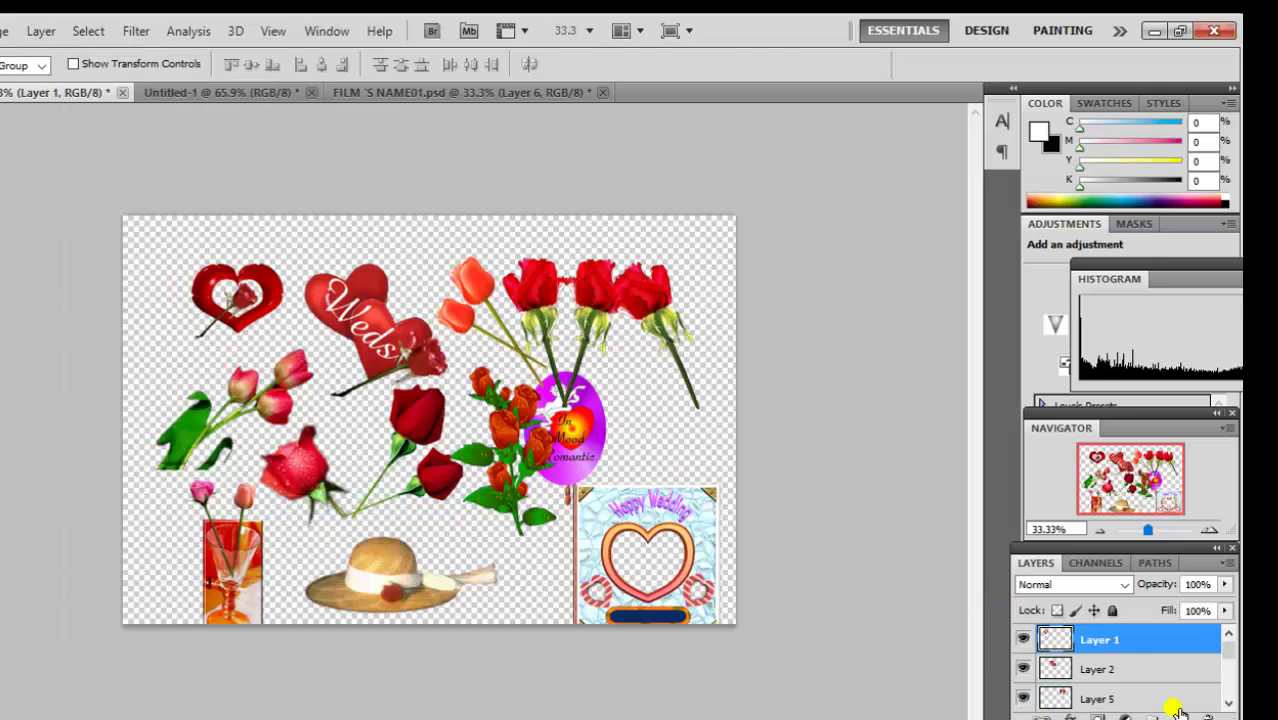
scroll(1227, 648, "down", 1)
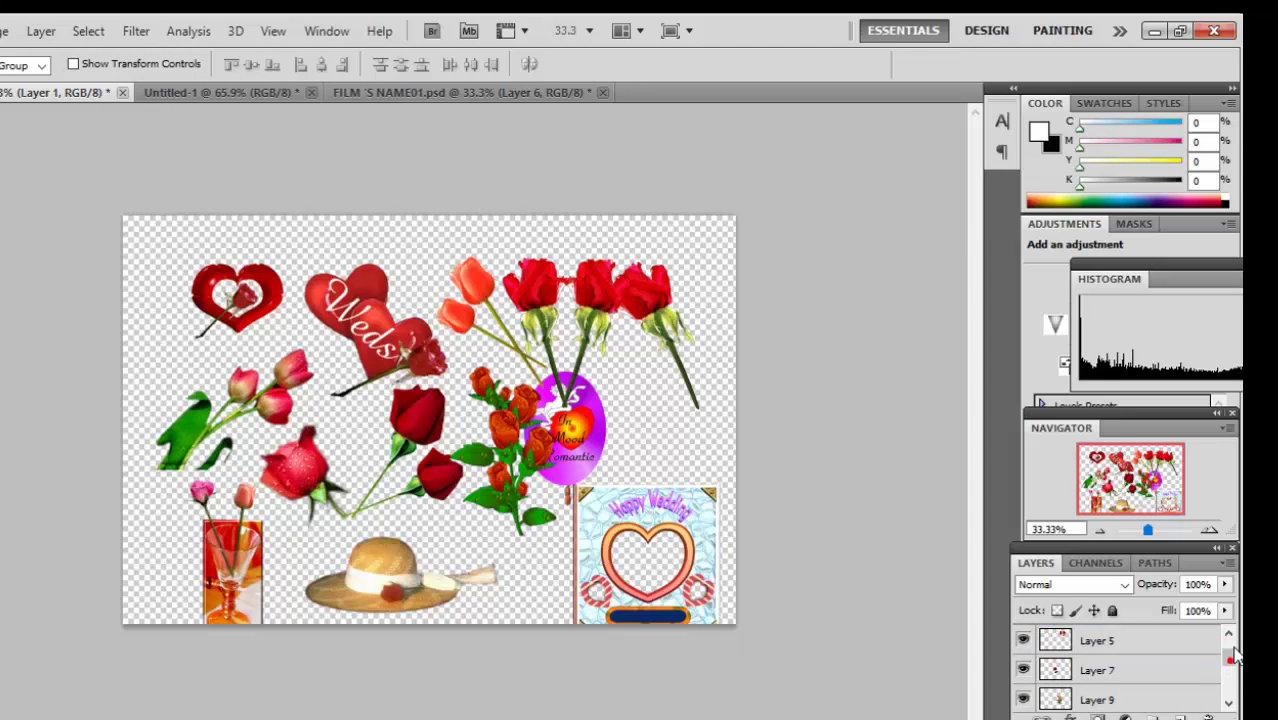
scroll(1232, 665, "up", 1)
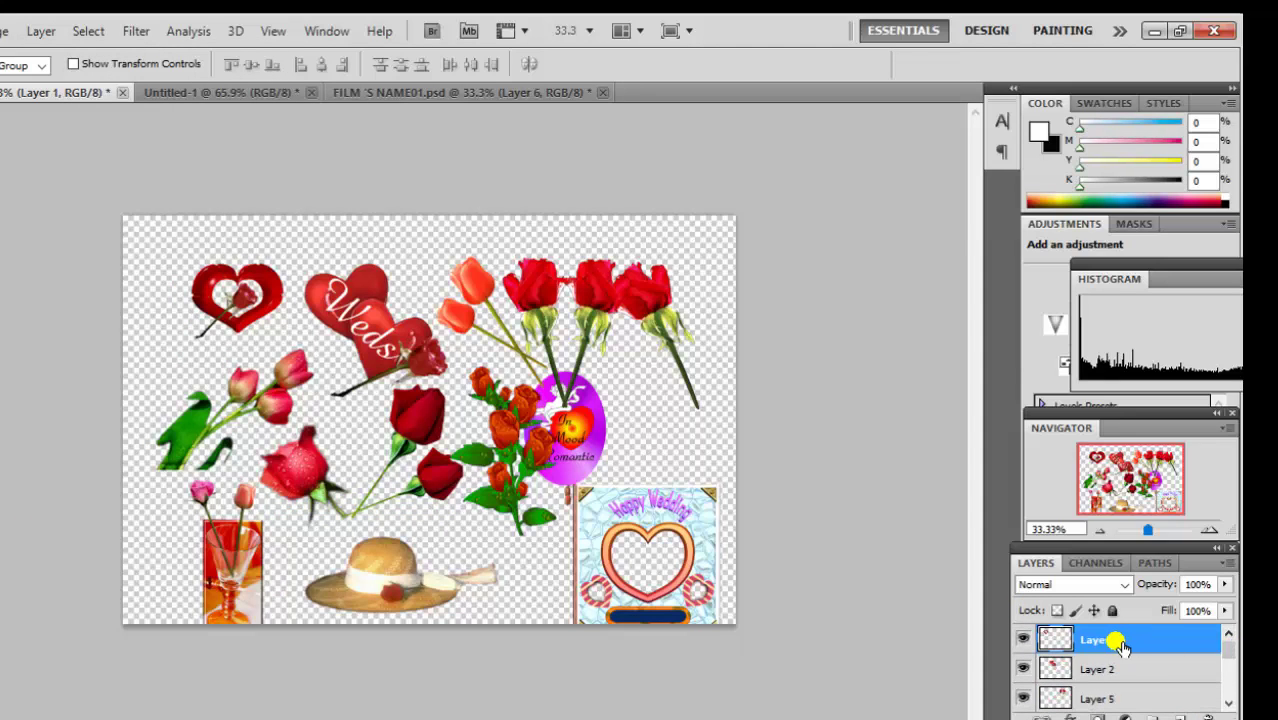
Select Layer 2 and send it backward beneath Layers 10 and 13, leaving other arrange options unchanged
left_click(1097, 678)
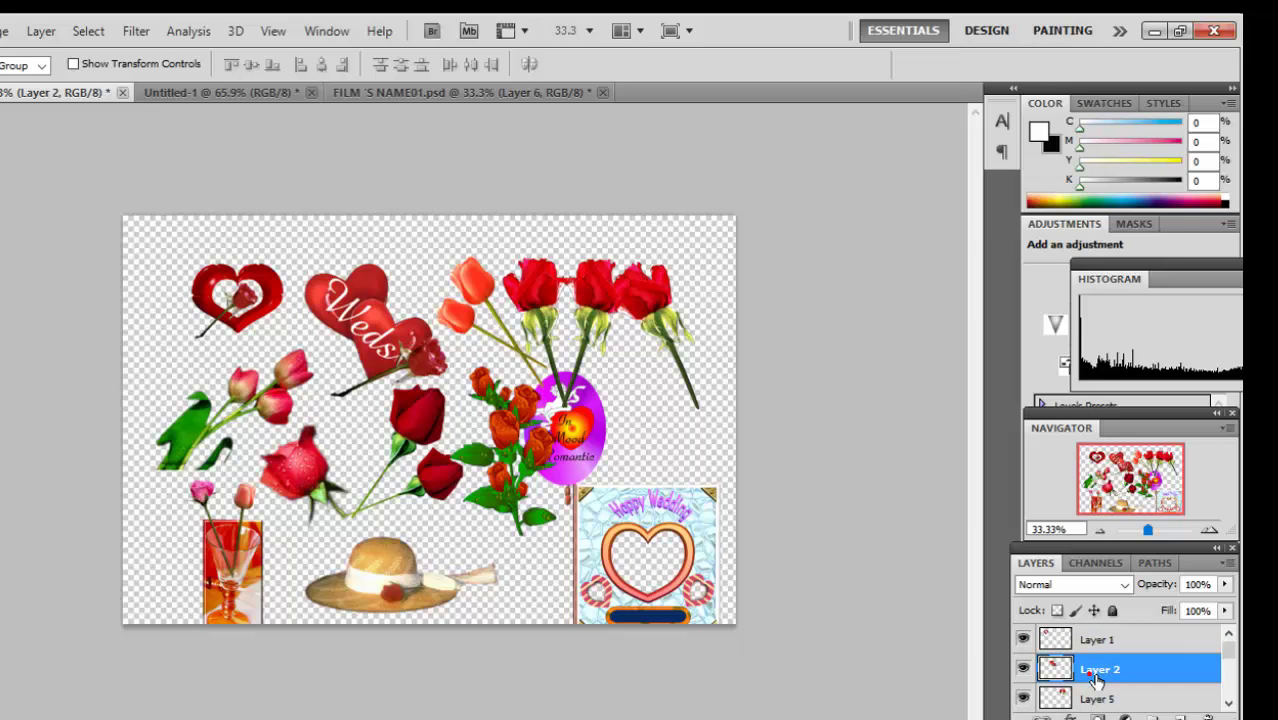
left_click(1096, 679)
key("ctrl+shift+bracketleft")
scroll(1096, 679, "down", 1)
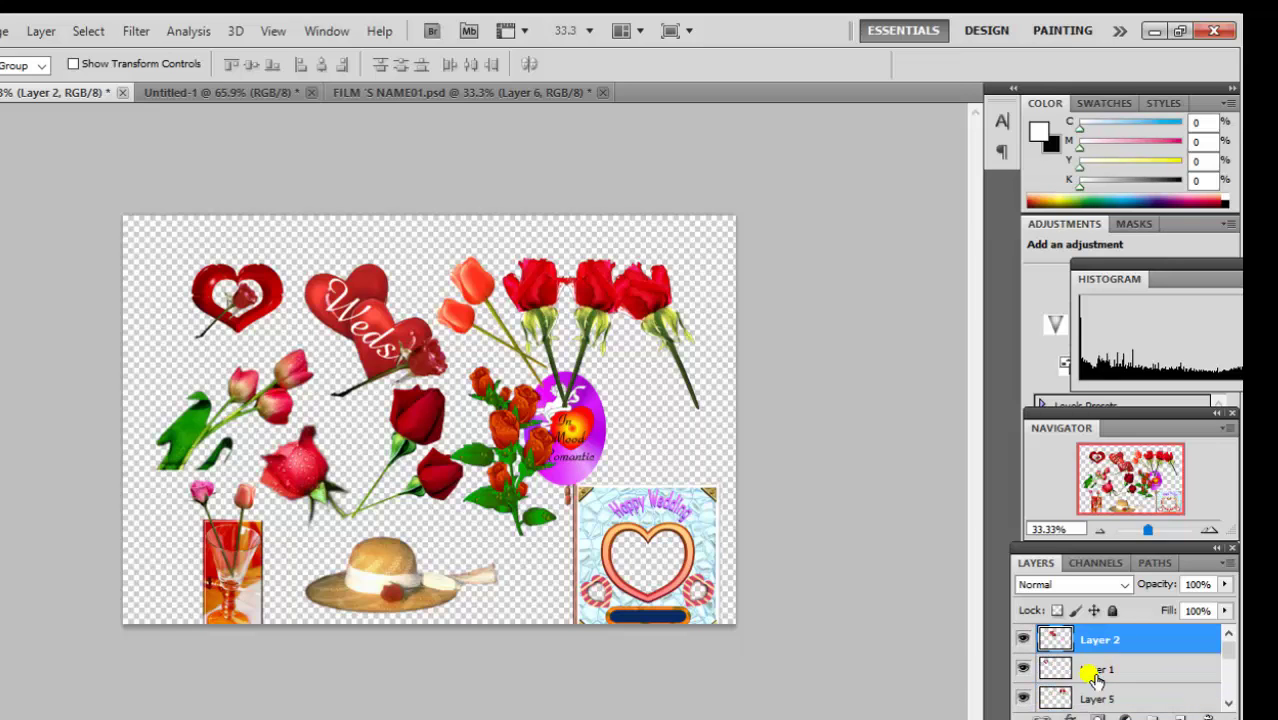
scroll(1096, 679, "up", 1)
scroll(1096, 679, "down", 1)
scroll(1096, 679, "up", 1)
scroll(1096, 679, "down", 1)
scroll(1096, 679, "up", 1)
scroll(1096, 679, "down", 1)
scroll(1096, 679, "up", 1)
scroll(1096, 679, "down", 1)
scroll(1096, 679, "up", 1)
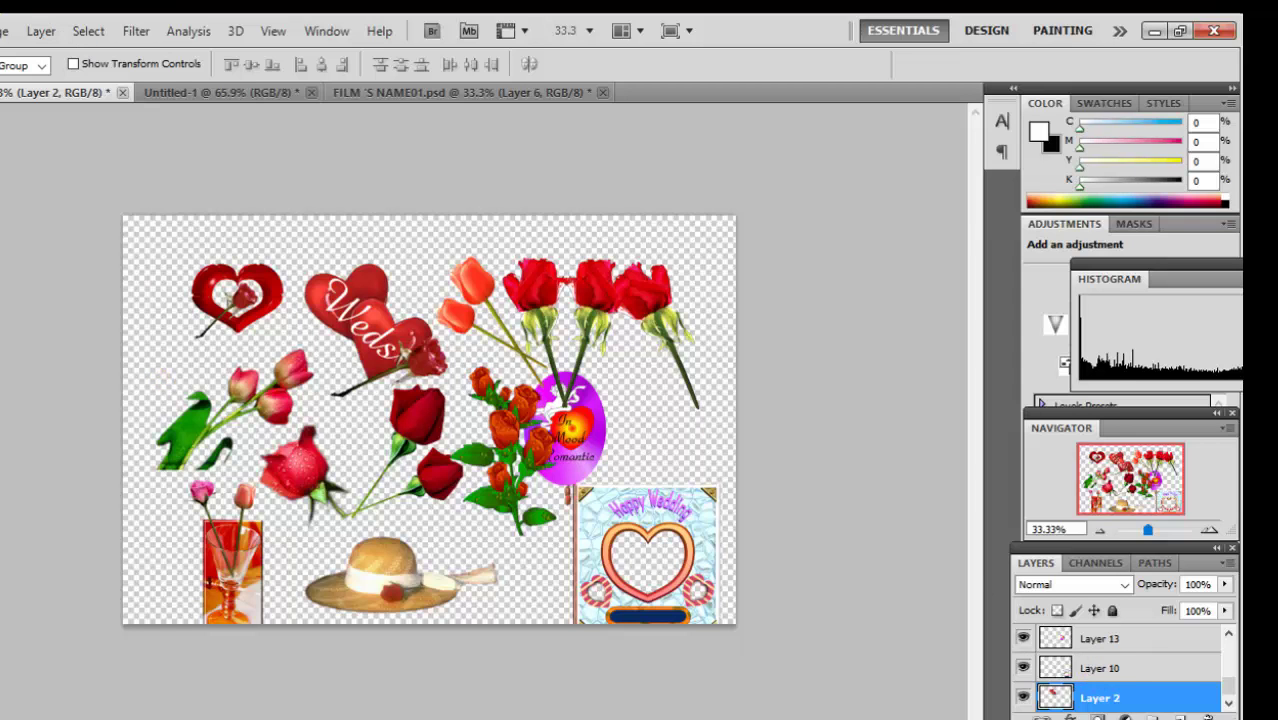
left_click(58, 33)
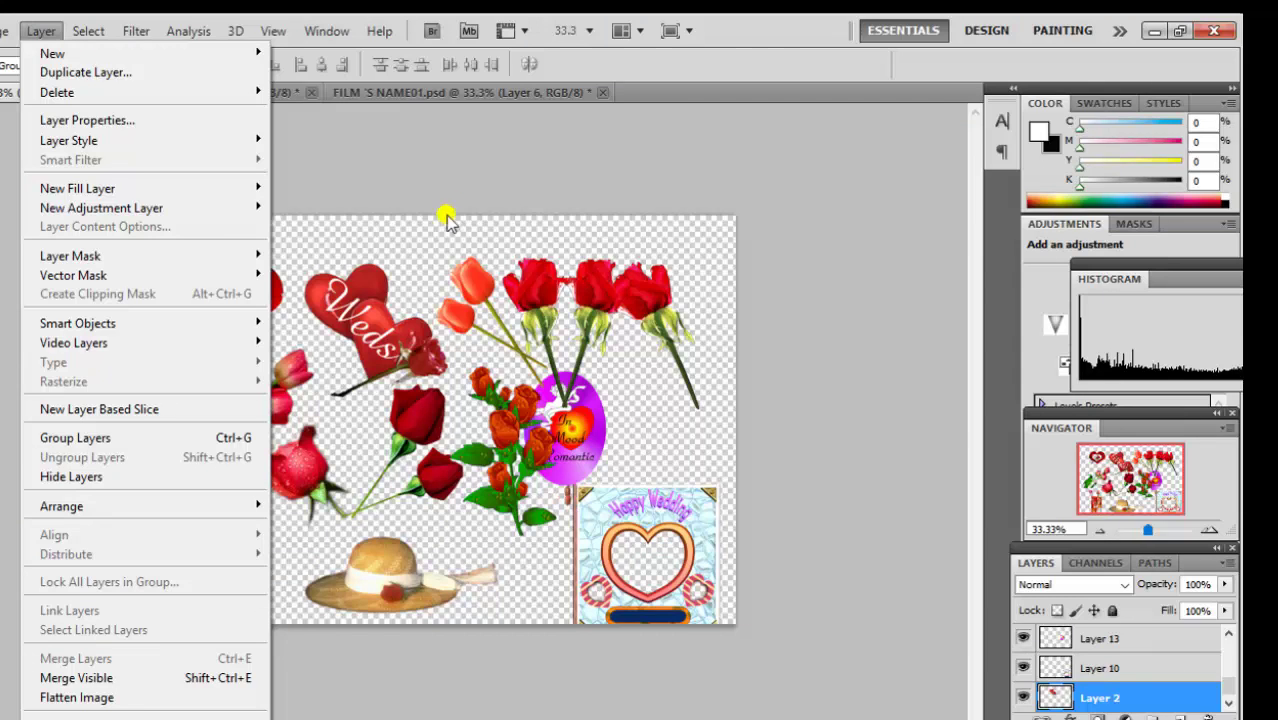
left_click(1130, 695)
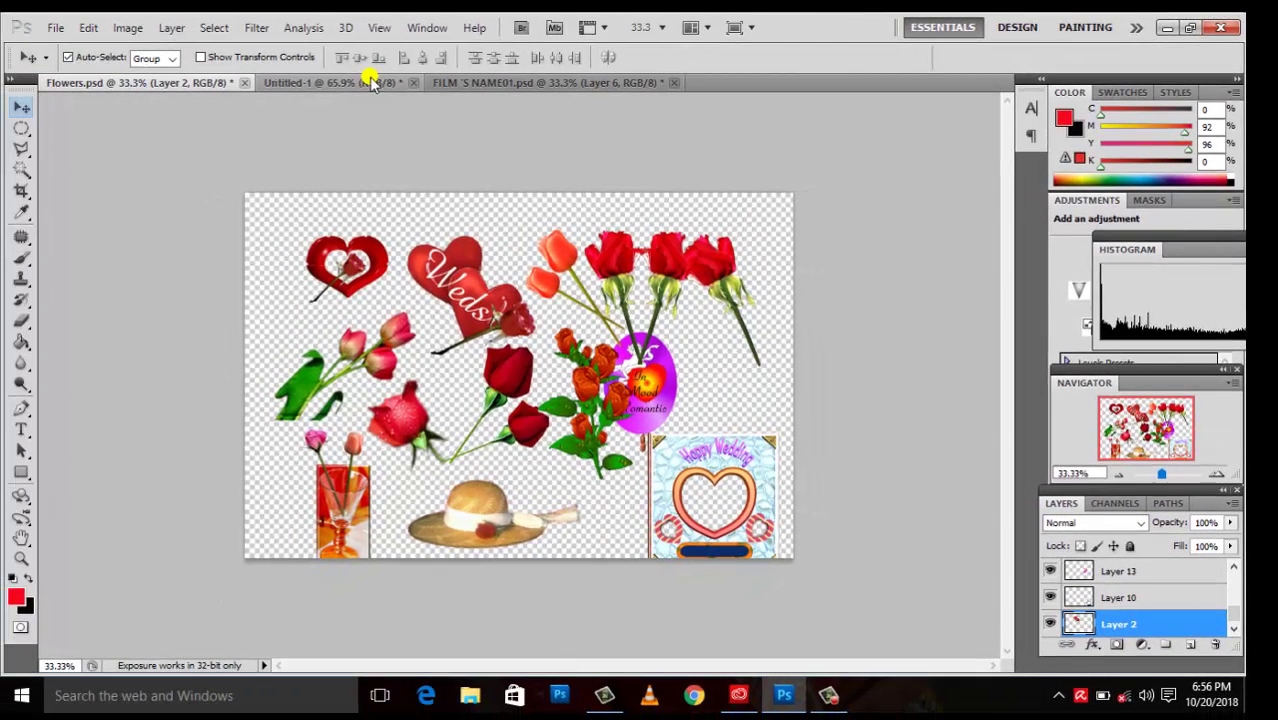
Draw three red rectangles on the blank Untitled-1 canvas with the Rectangle tool
left_click(370, 82)
left_click(22, 472)
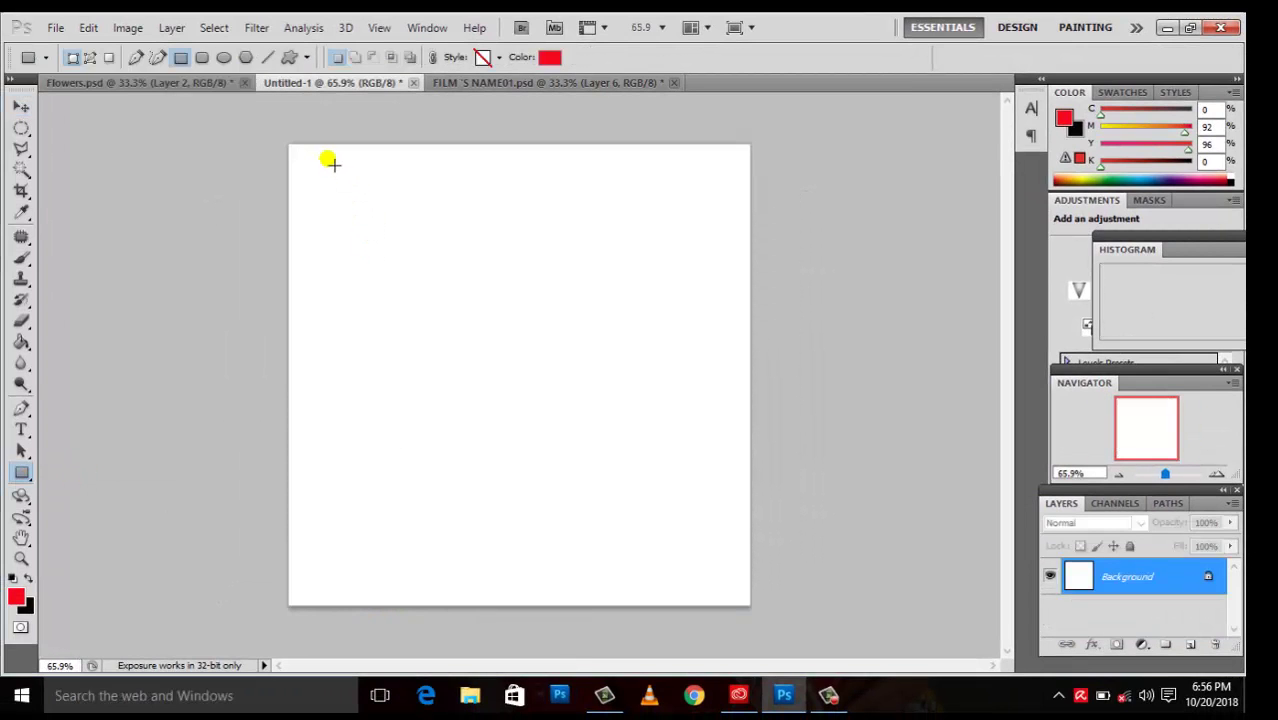
mouse_move(313, 164)
left_mouse_down()
mouse_move(453, 265)
mouse_move(414, 280)
left_mouse_up()
left_click_drag(466, 186, 636, 299)
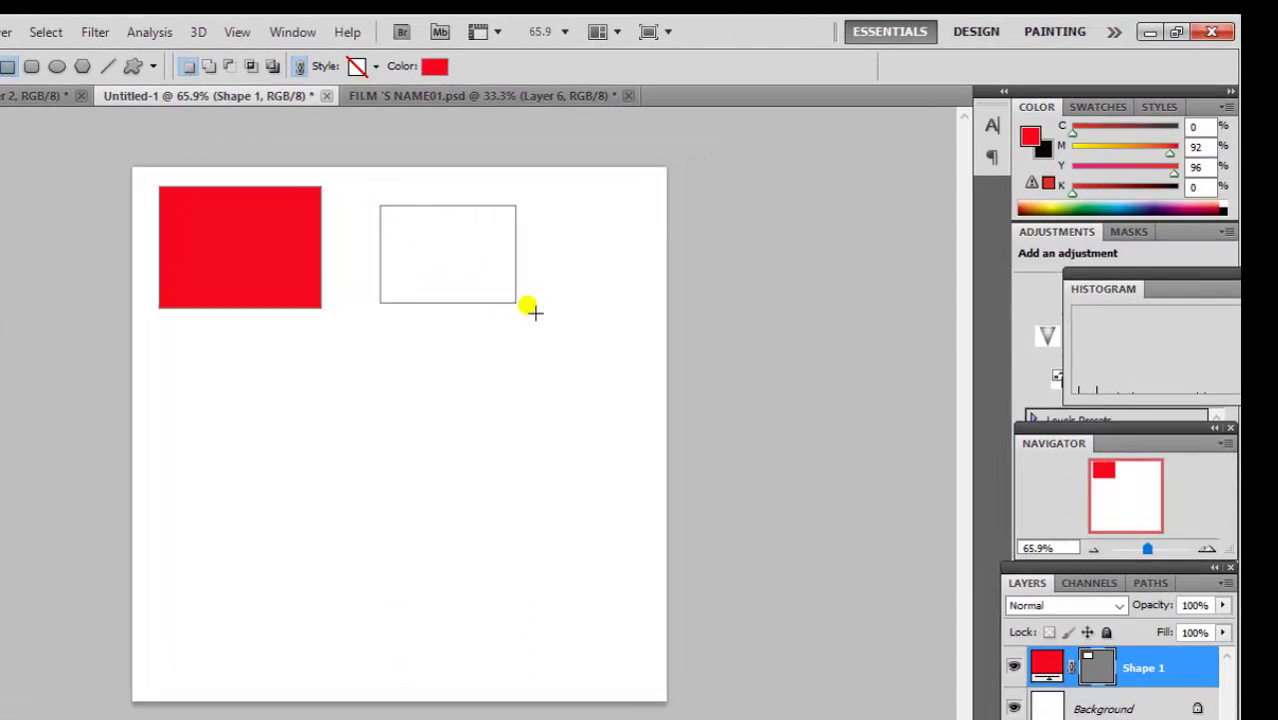
left_click_drag(564, 325, 564, 325)
left_click_drag(193, 370, 335, 498)
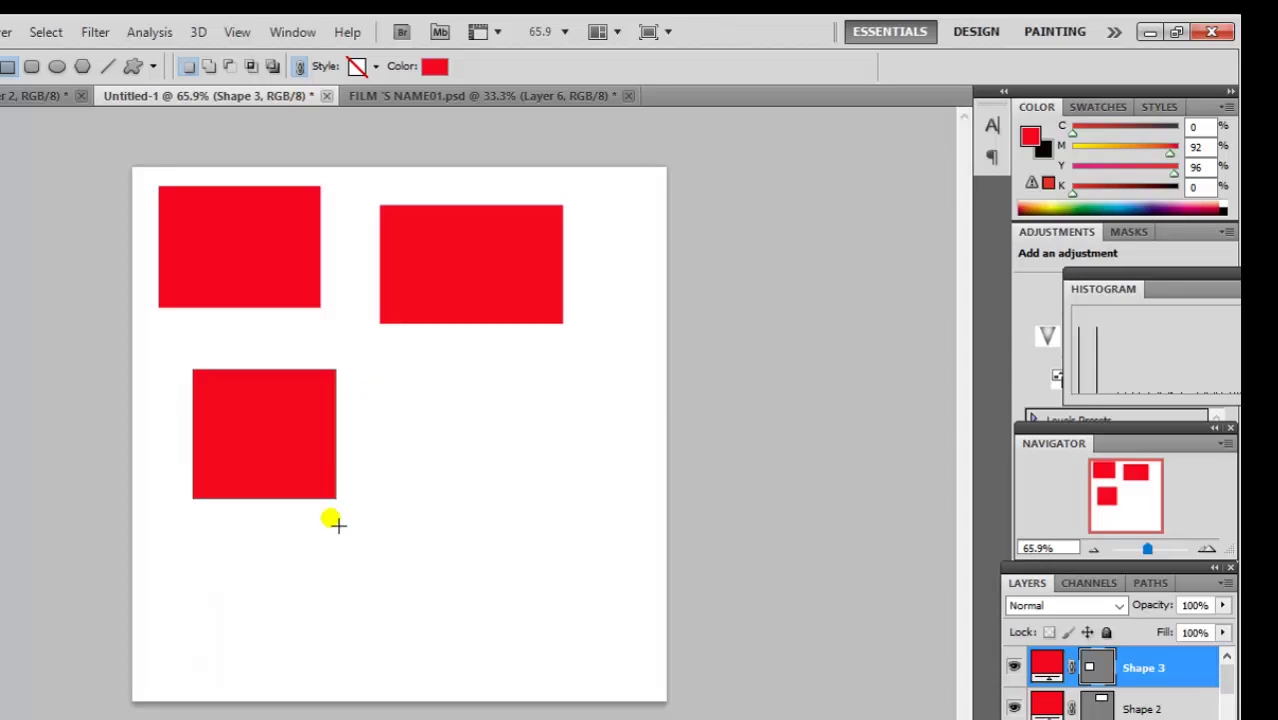
Step back through history until only the original Shape 1 rectangle remains
key("ctrl+z")
key("ctrl+alt+z")
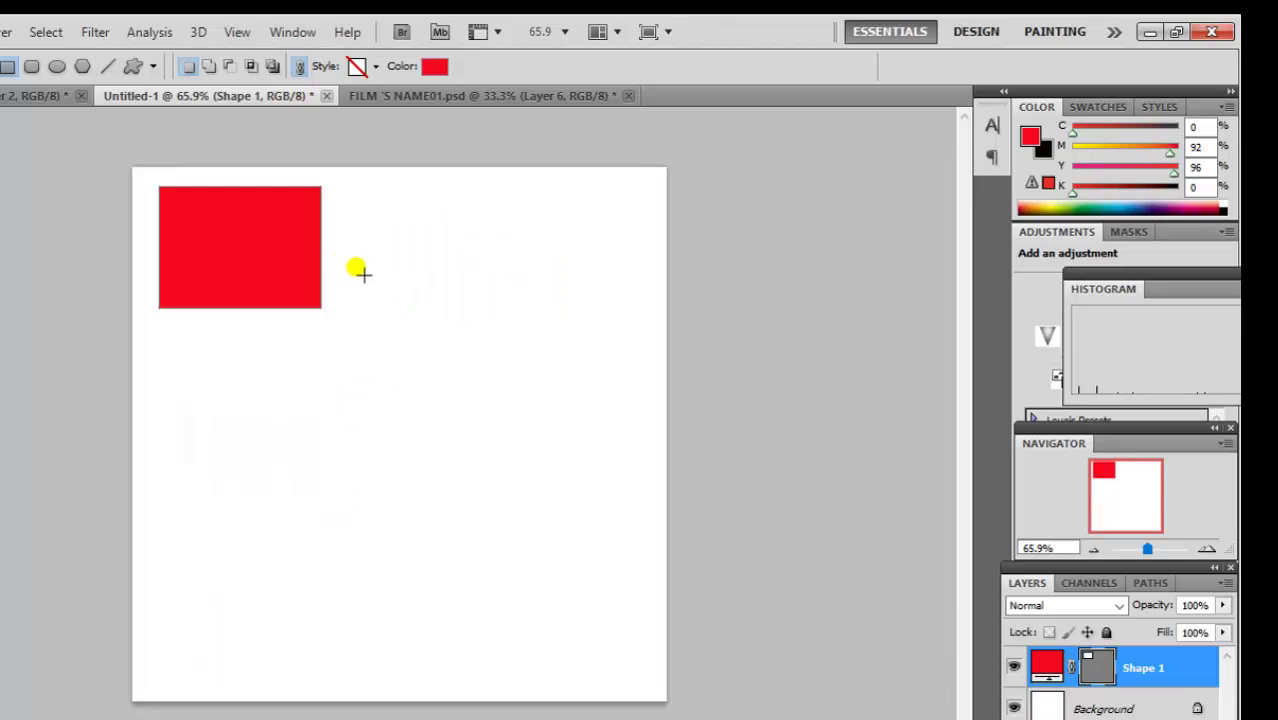
key("ctrl+alt+z")
Duplicate the red rectangle layer and drag the copies apart with the Move tool
key("ctrl+j")
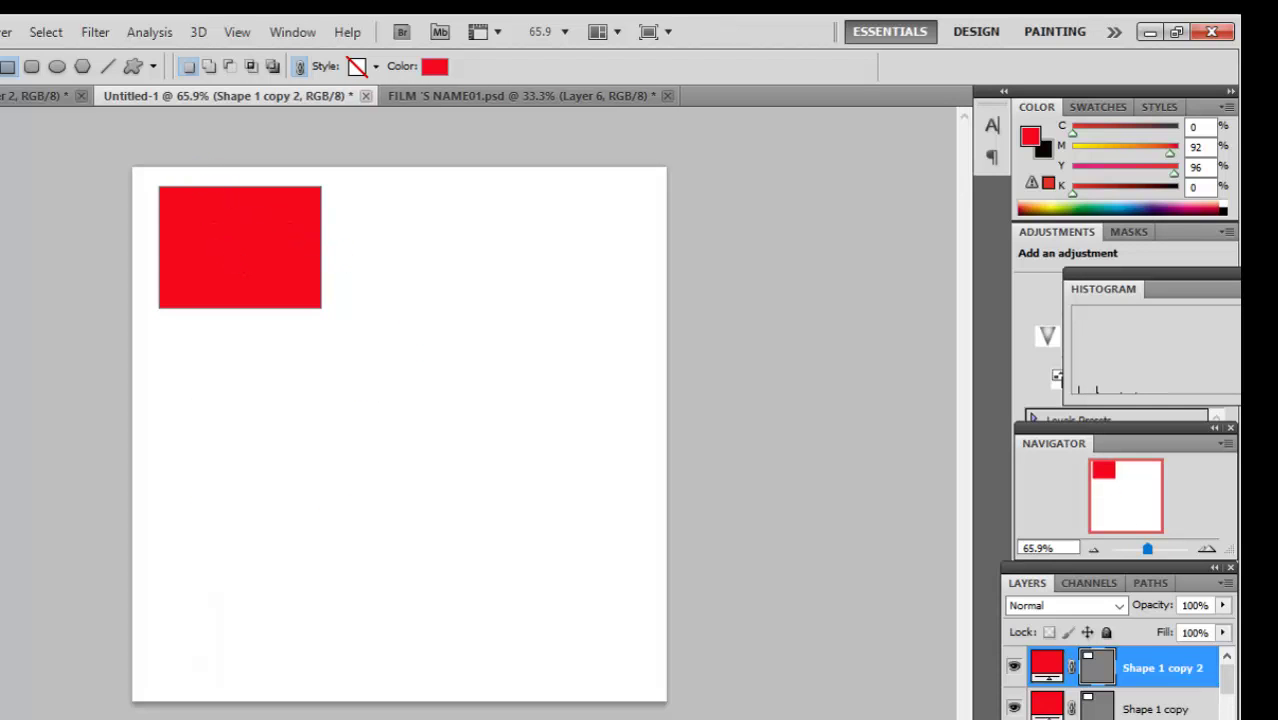
key("v")
left_click_drag(280, 285, 587, 425)
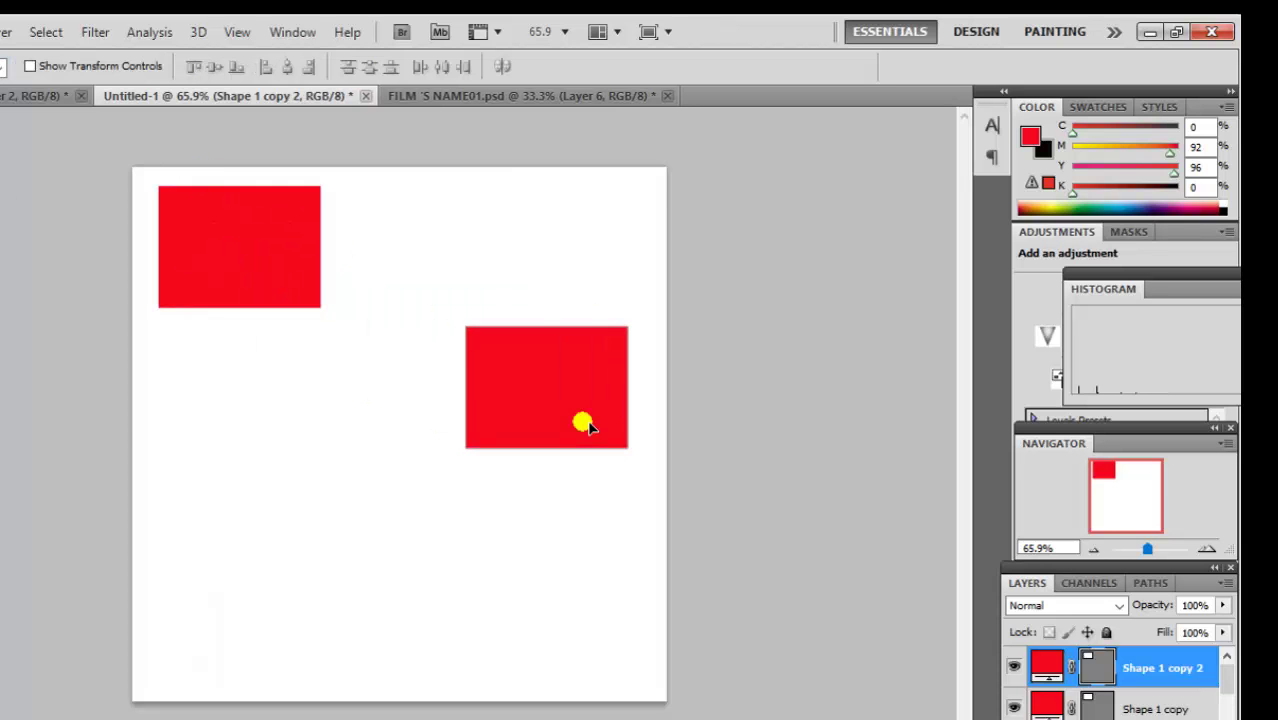
left_click_drag(313, 264, 372, 515)
Arrange the three rectangles into a left-side column, with the middle one offset right
mouse_move(280, 211)
left_mouse_down()
mouse_move(414, 260)
mouse_move(270, 239)
left_mouse_up()
mouse_move(519, 414)
left_mouse_down()
mouse_move(451, 310)
mouse_move(414, 364)
left_mouse_up()
left_click_drag(315, 476, 279, 547)
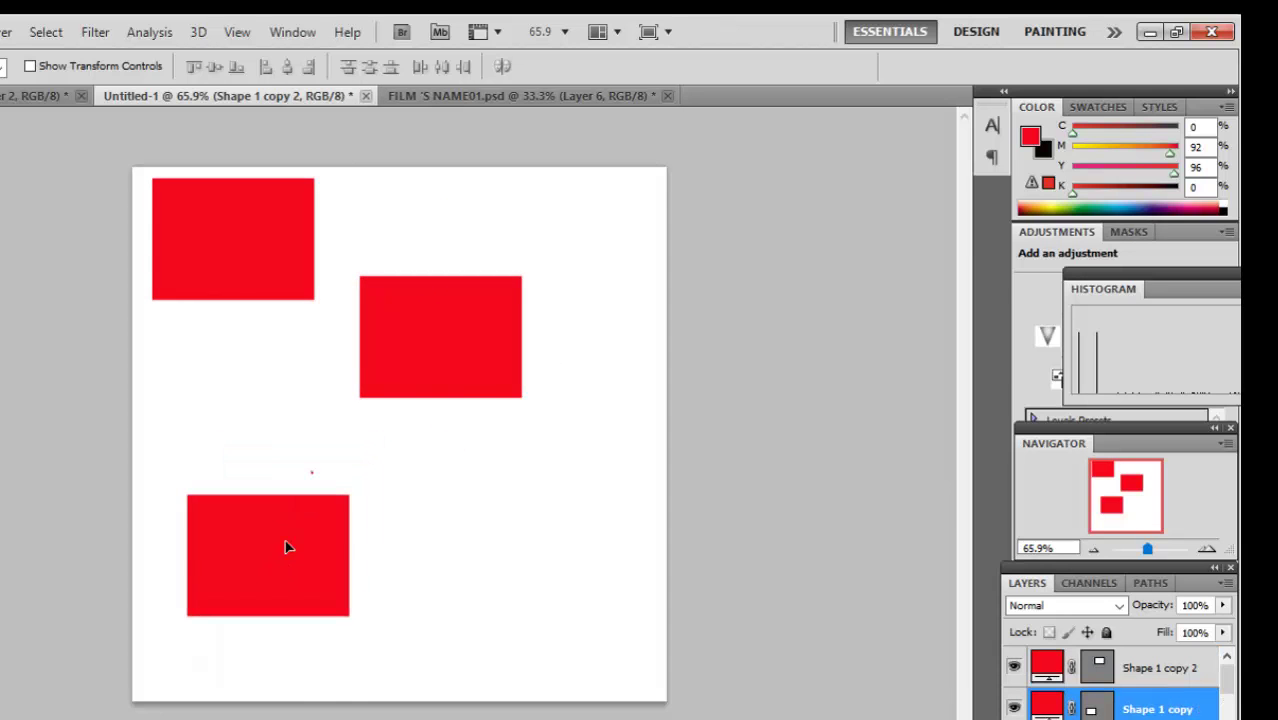
left_click_drag(430, 370, 251, 437)
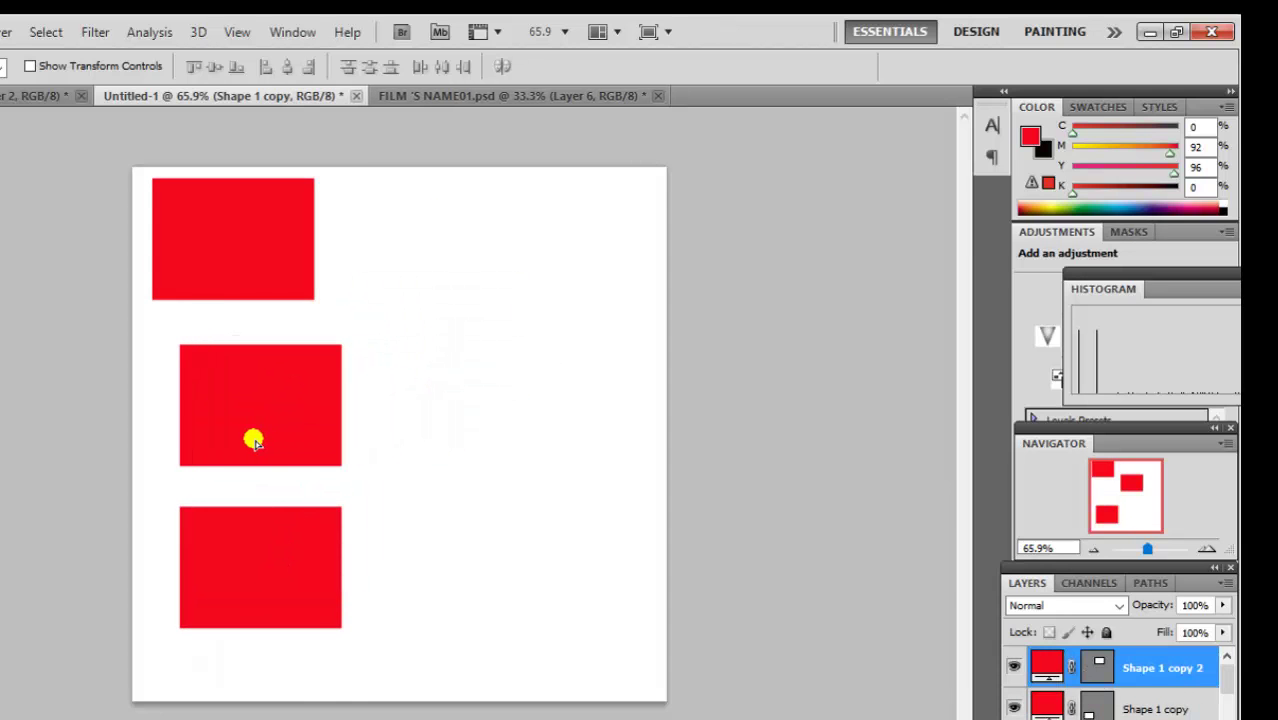
left_click_drag(248, 262, 262, 256)
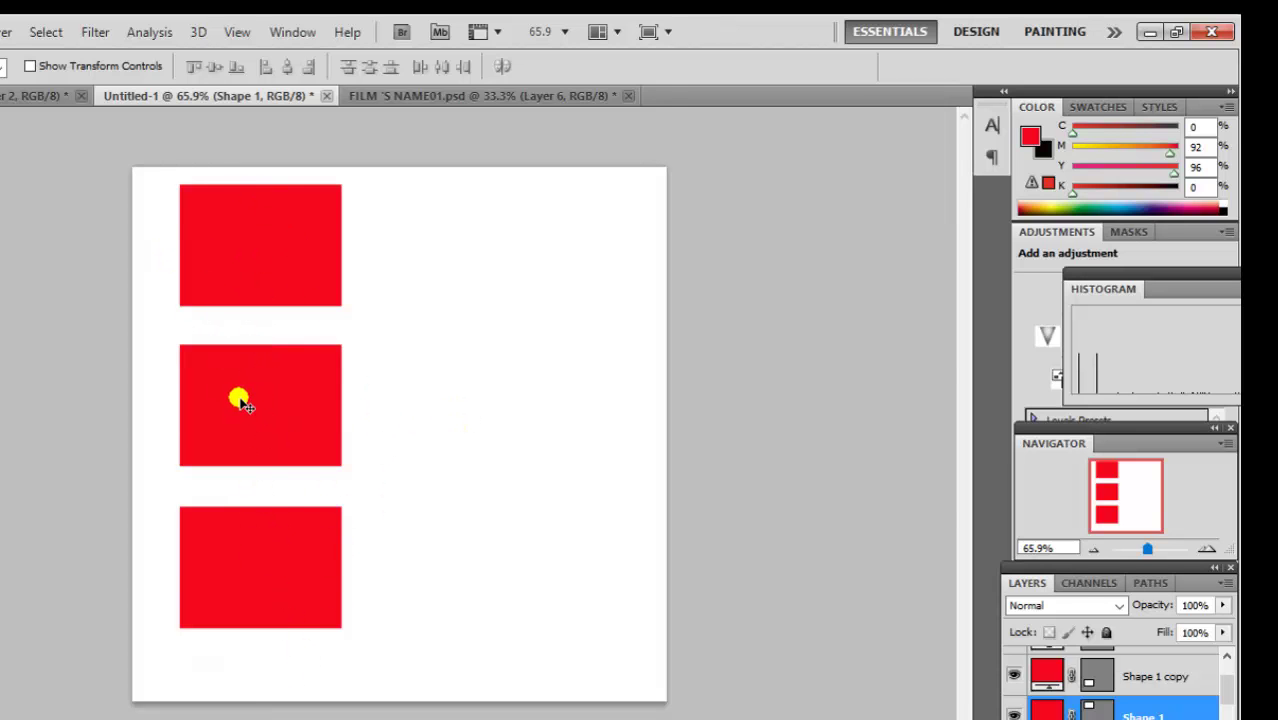
mouse_move(240, 405)
left_mouse_down()
mouse_move(283, 420)
mouse_move(194, 408)
mouse_move(286, 425)
left_mouse_up()
Marquee-select Shape 1 and Shape 1 copy together and bring up the Layer alignment commands
left_click(5, 32)
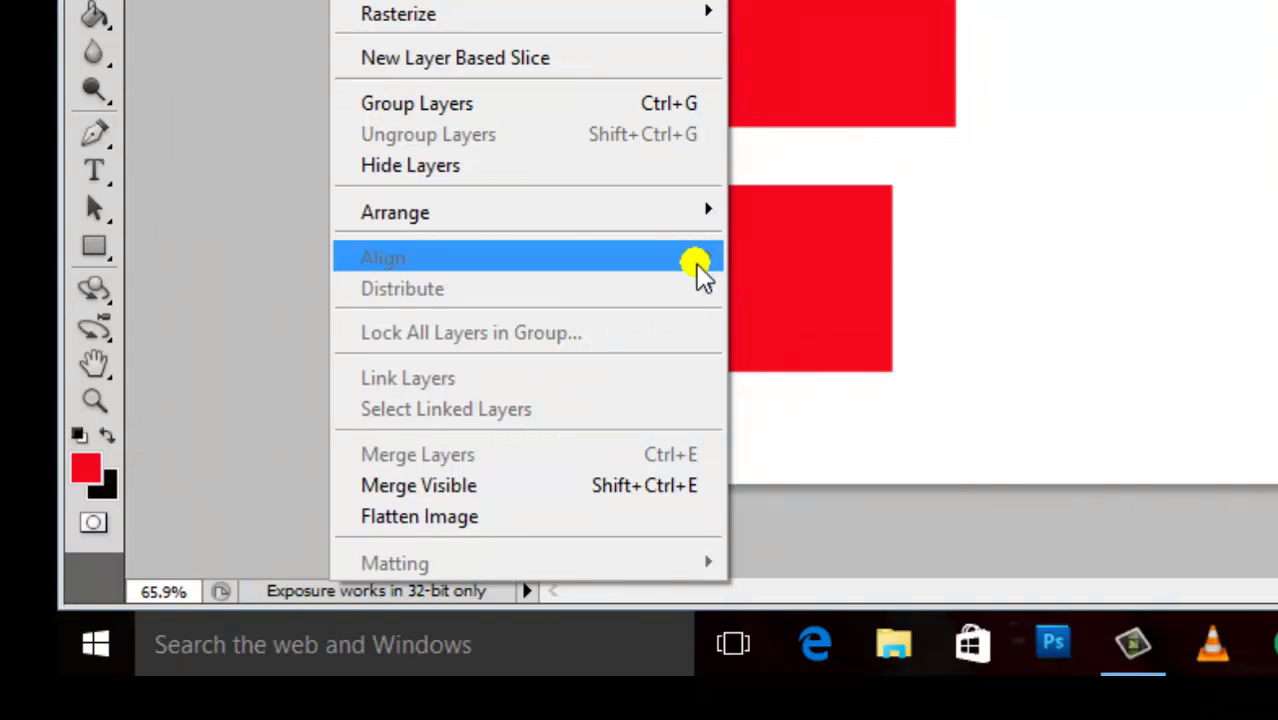
key("Escape")
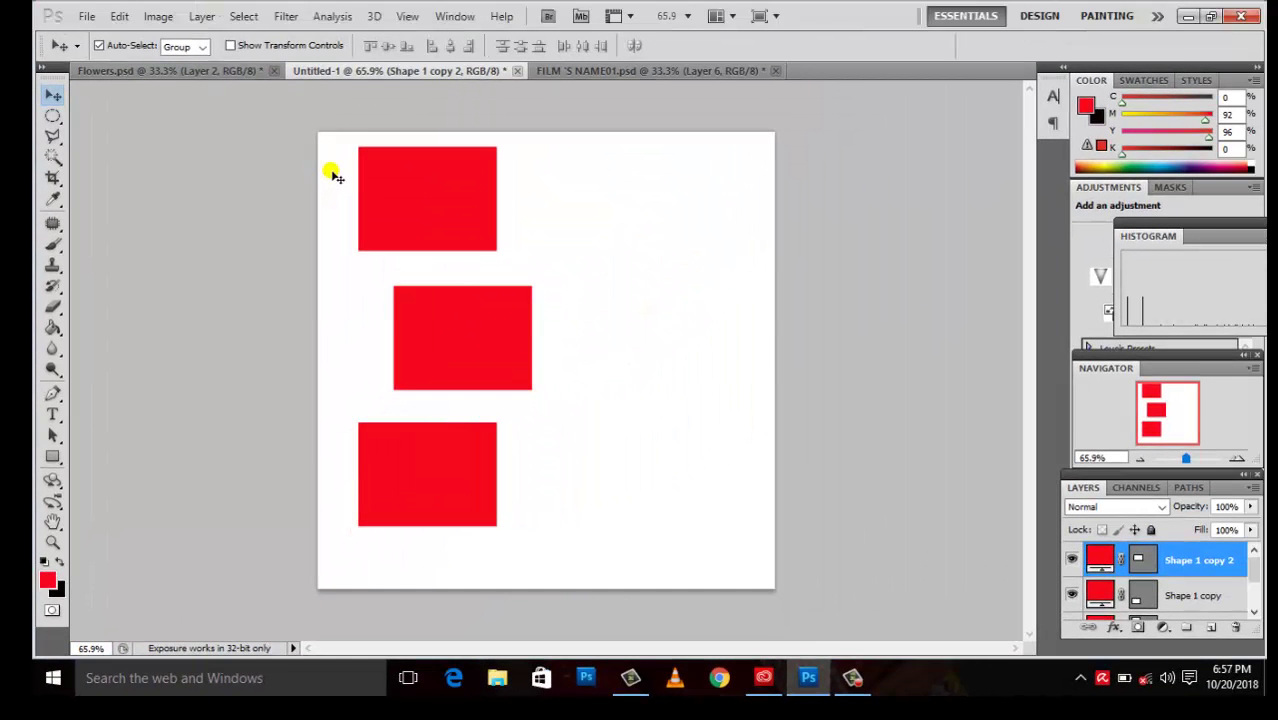
left_click_drag(330, 166, 583, 528)
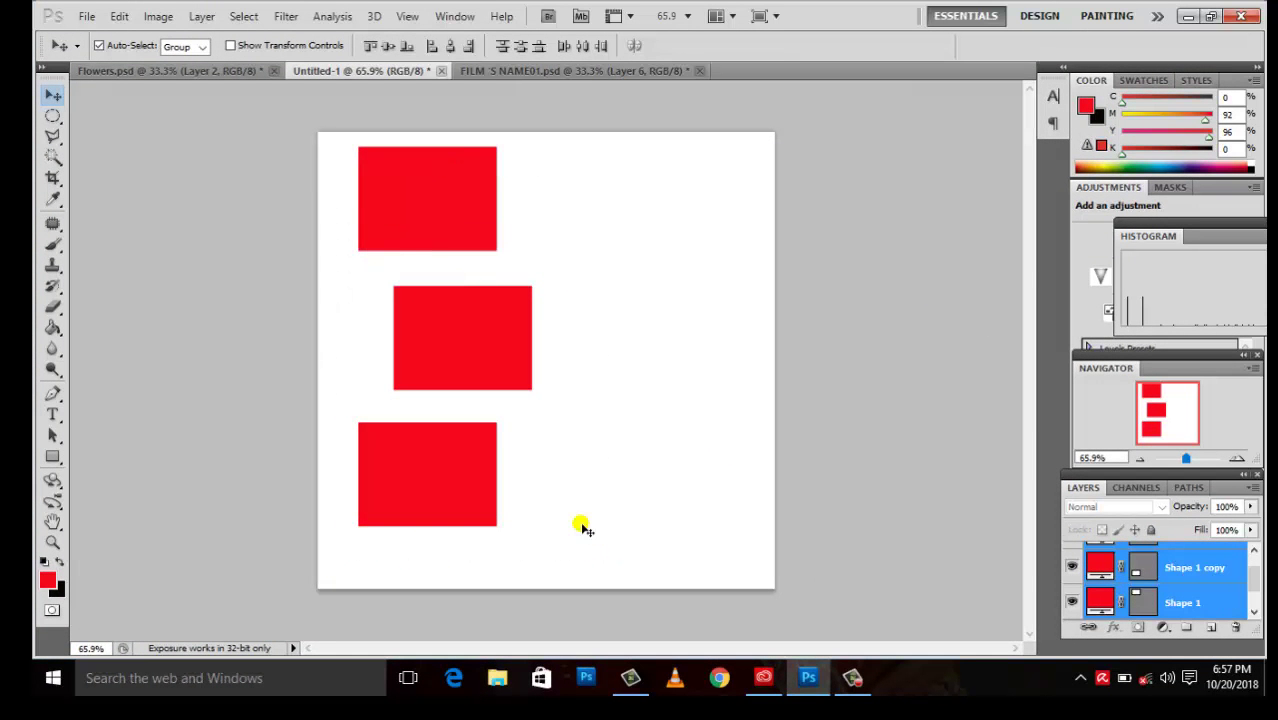
left_click(190, 17)
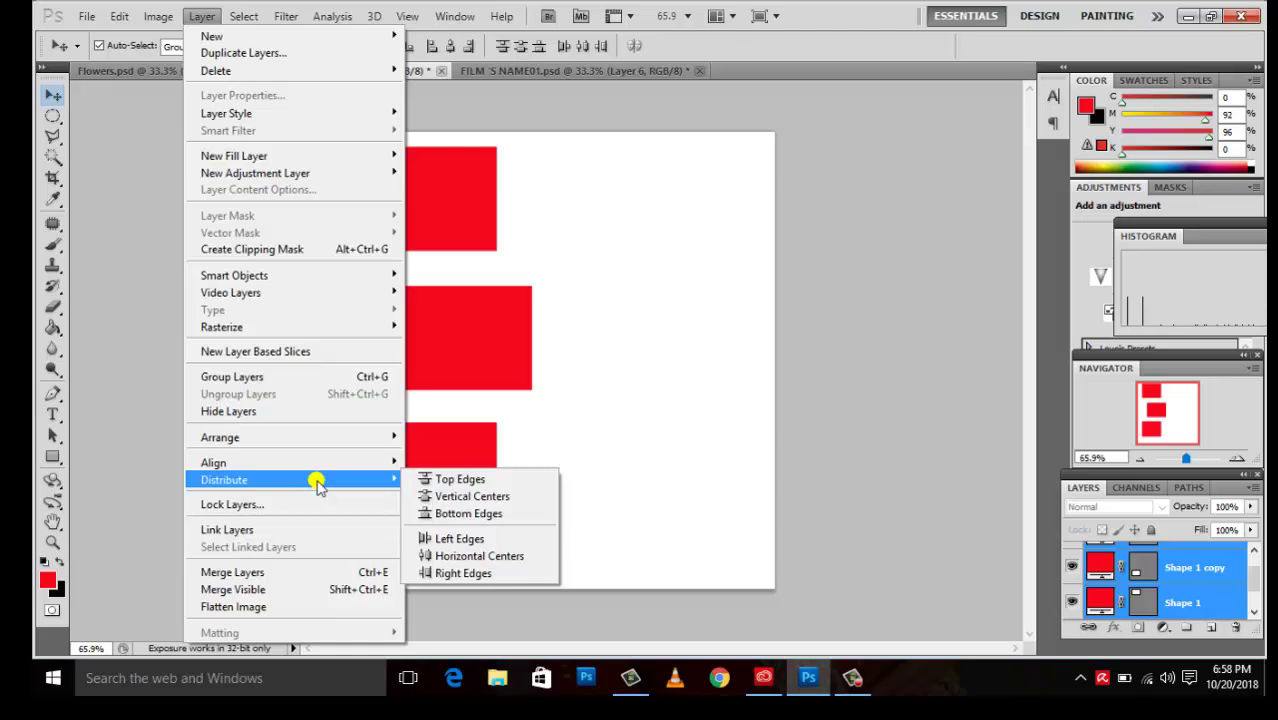
mouse_move(240, 462)
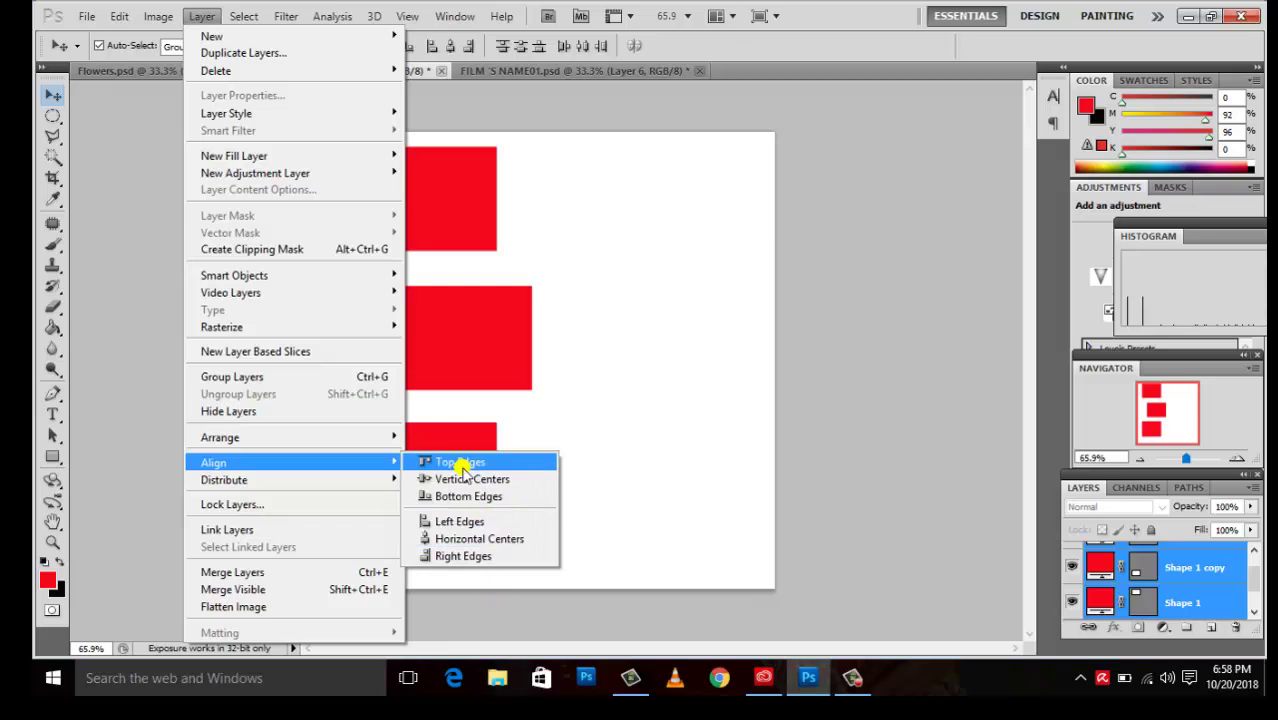
Align the rectangles' left edges, undo a stray move, and drag the middle one right
left_click(663, 300)
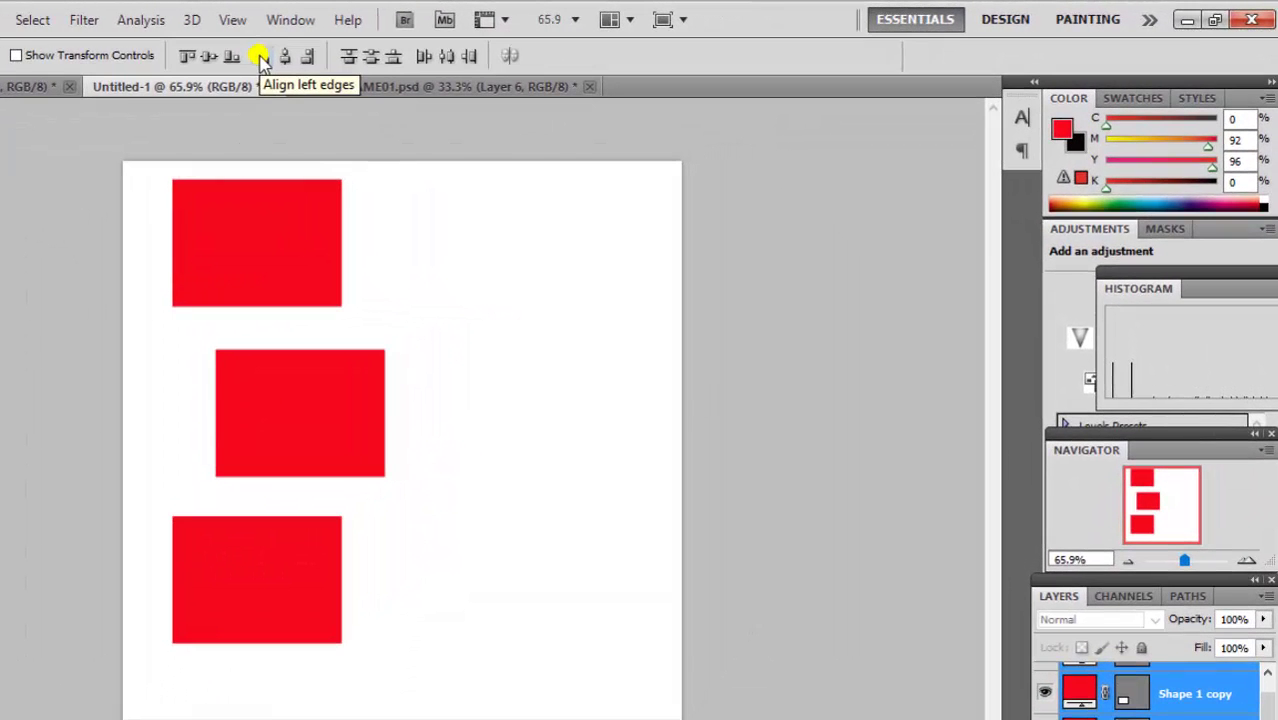
left_click(261, 57)
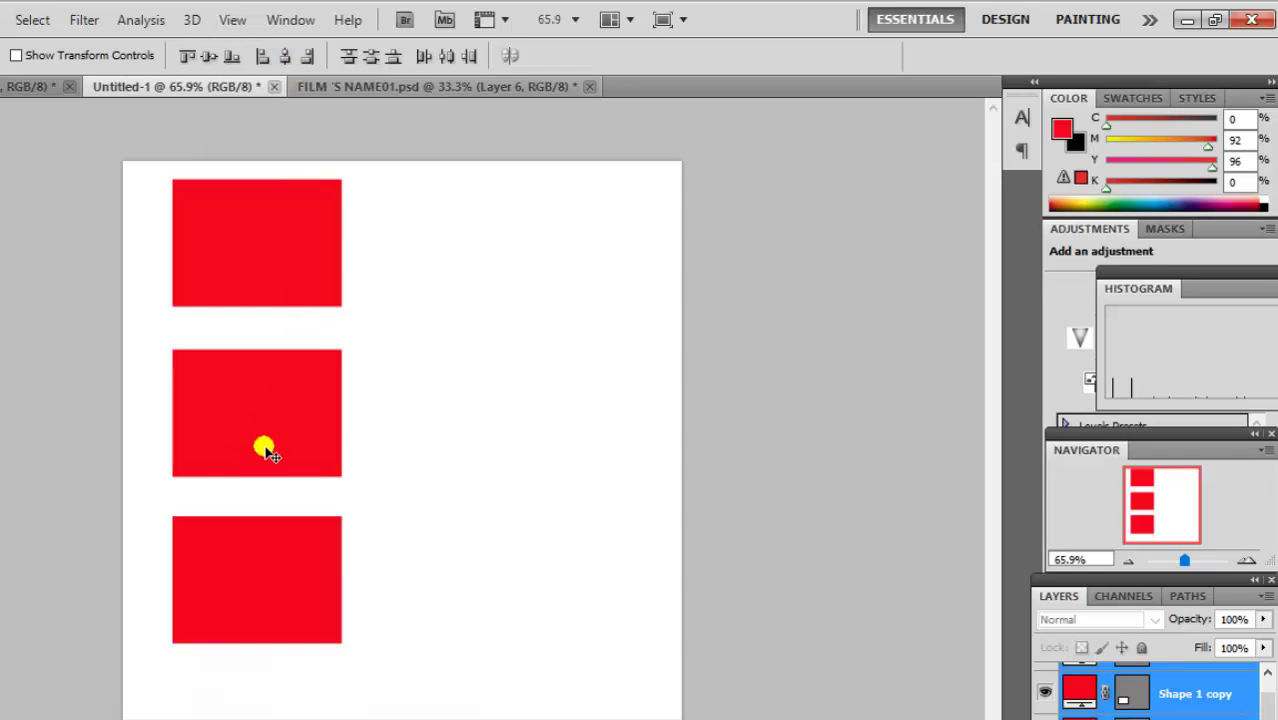
mouse_move(269, 449)
left_mouse_down()
mouse_move(290, 444)
mouse_move(278, 450)
left_mouse_up()
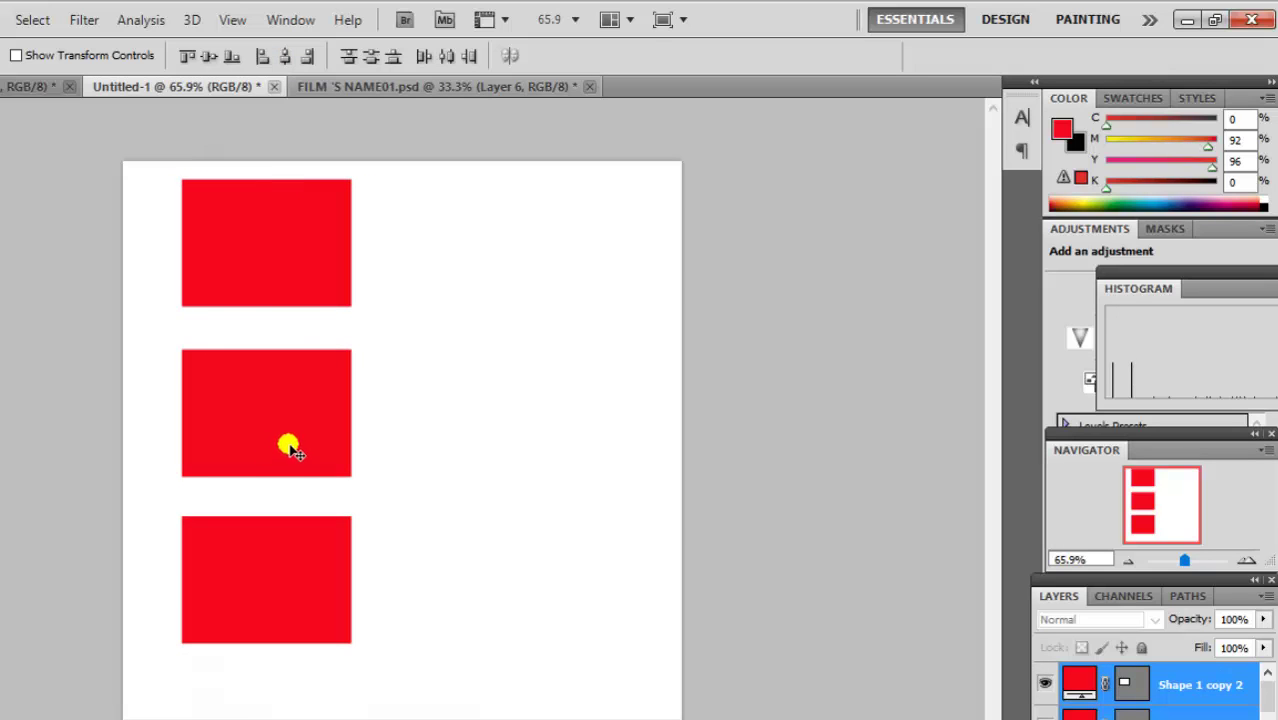
key("ctrl+alt+z")
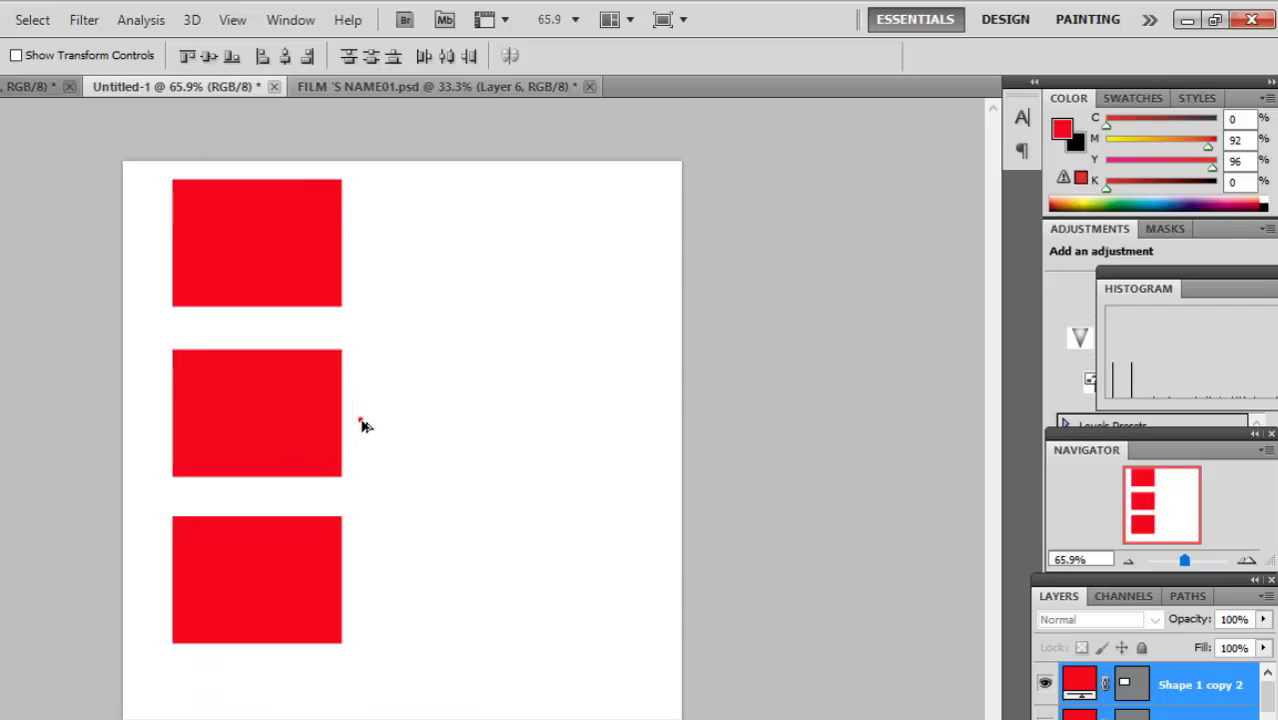
key("ctrl+alt+z")
key("ctrl+alt+z")
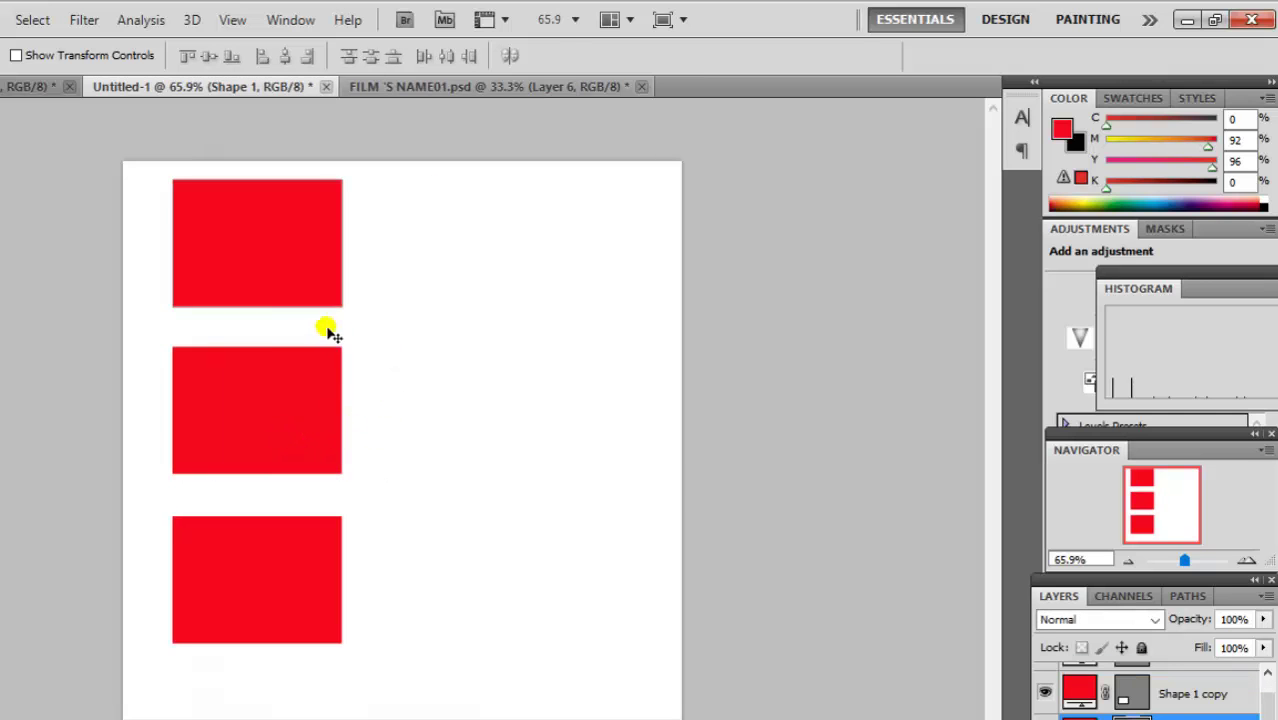
left_click_drag(301, 404, 337, 413)
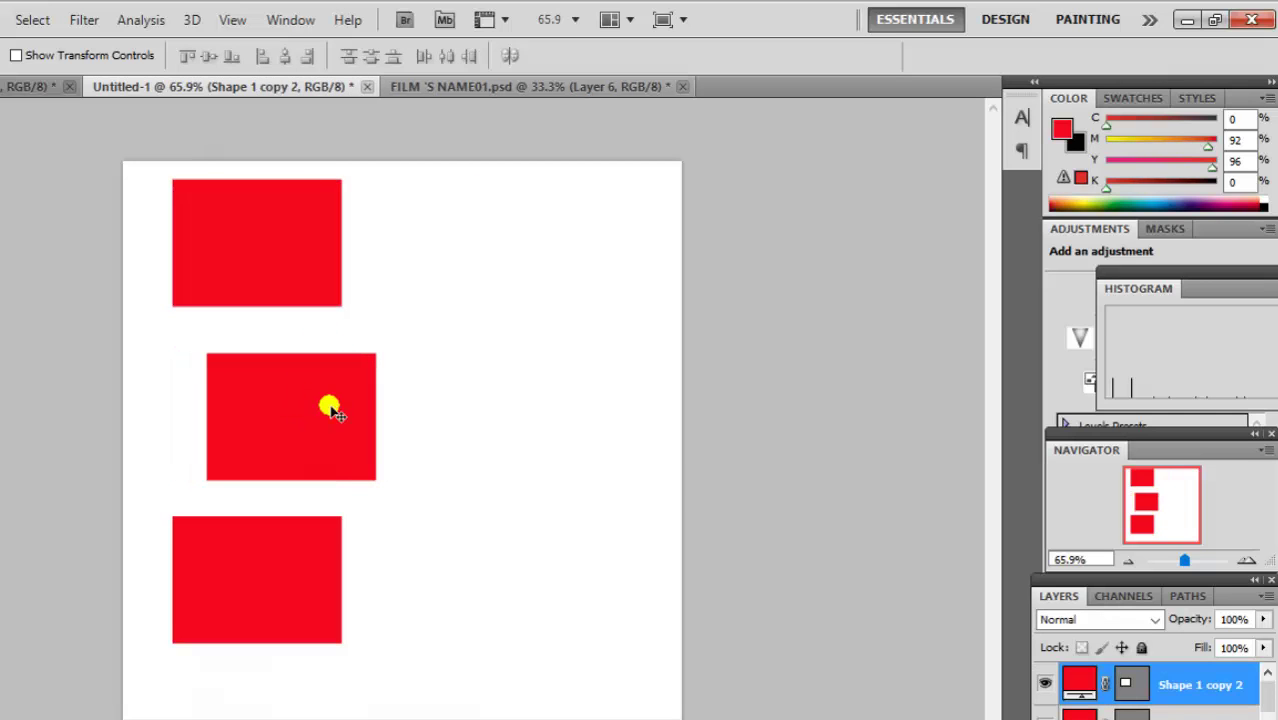
key("ctrl+t")
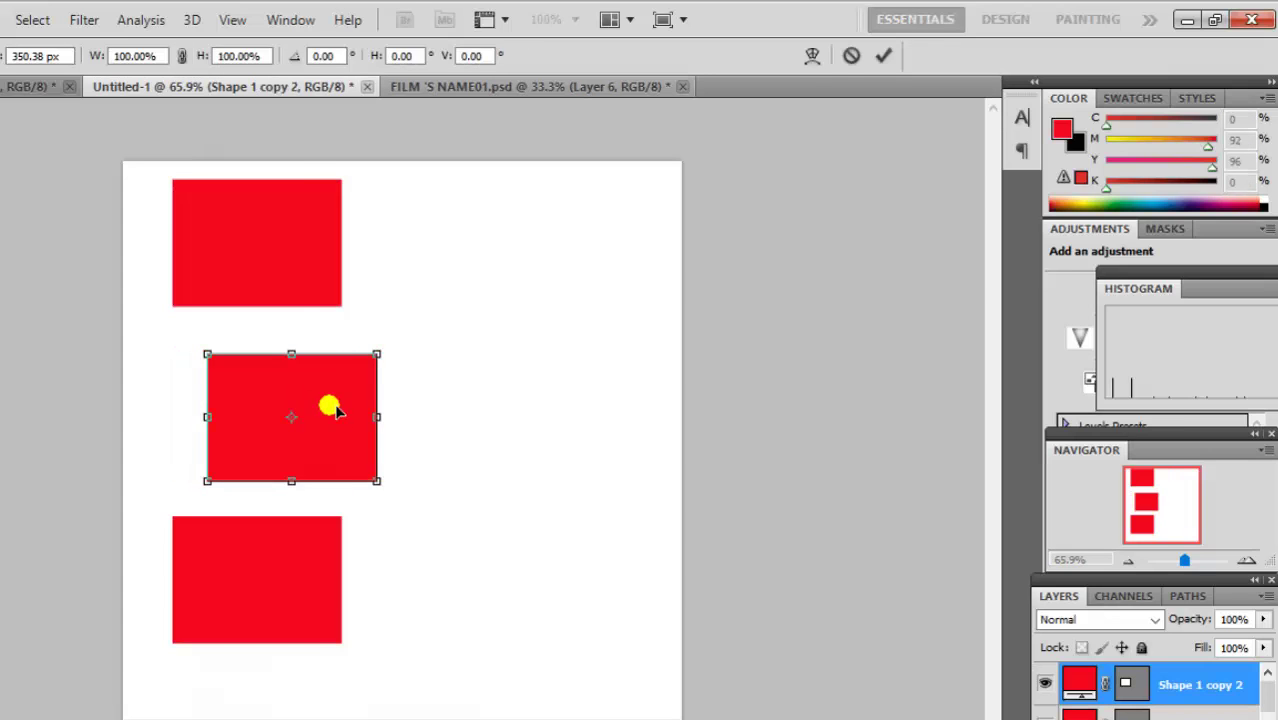
left_click_drag(390, 436, 485, 455)
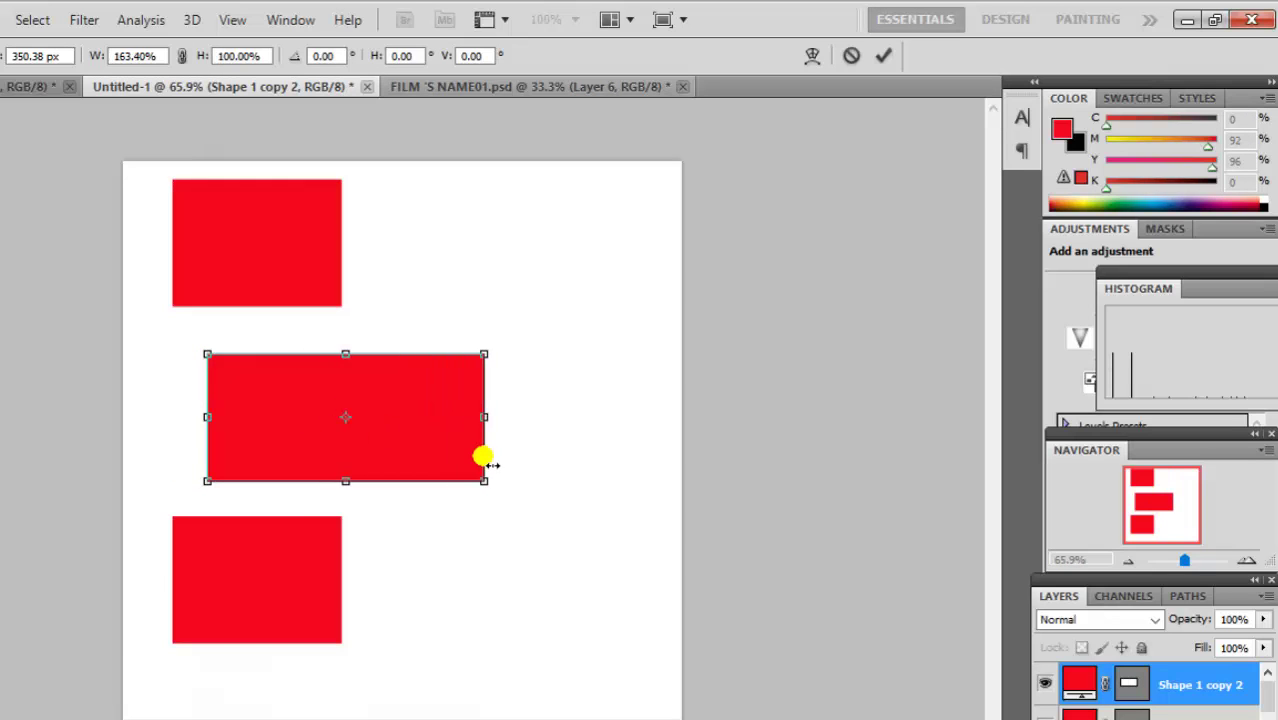
key("Return")
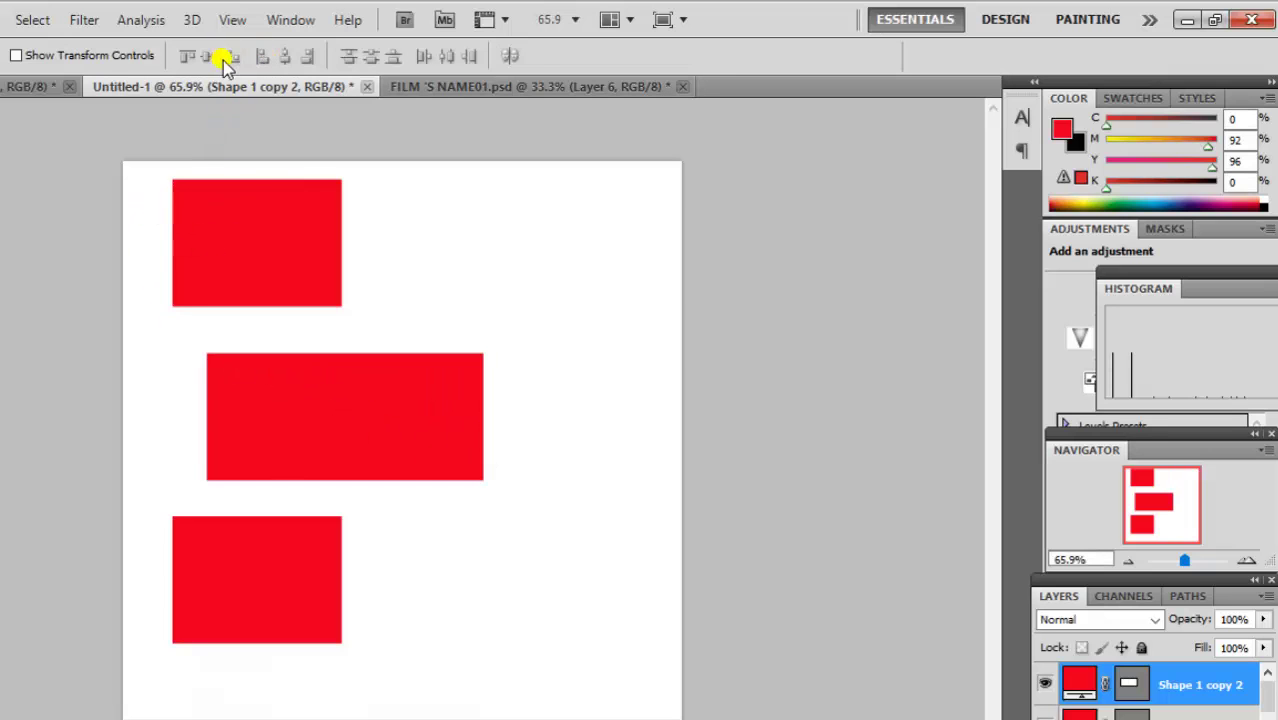
mouse_move(140, 194)
left_mouse_down()
mouse_move(365, 692)
mouse_move(436, 654)
left_mouse_up()
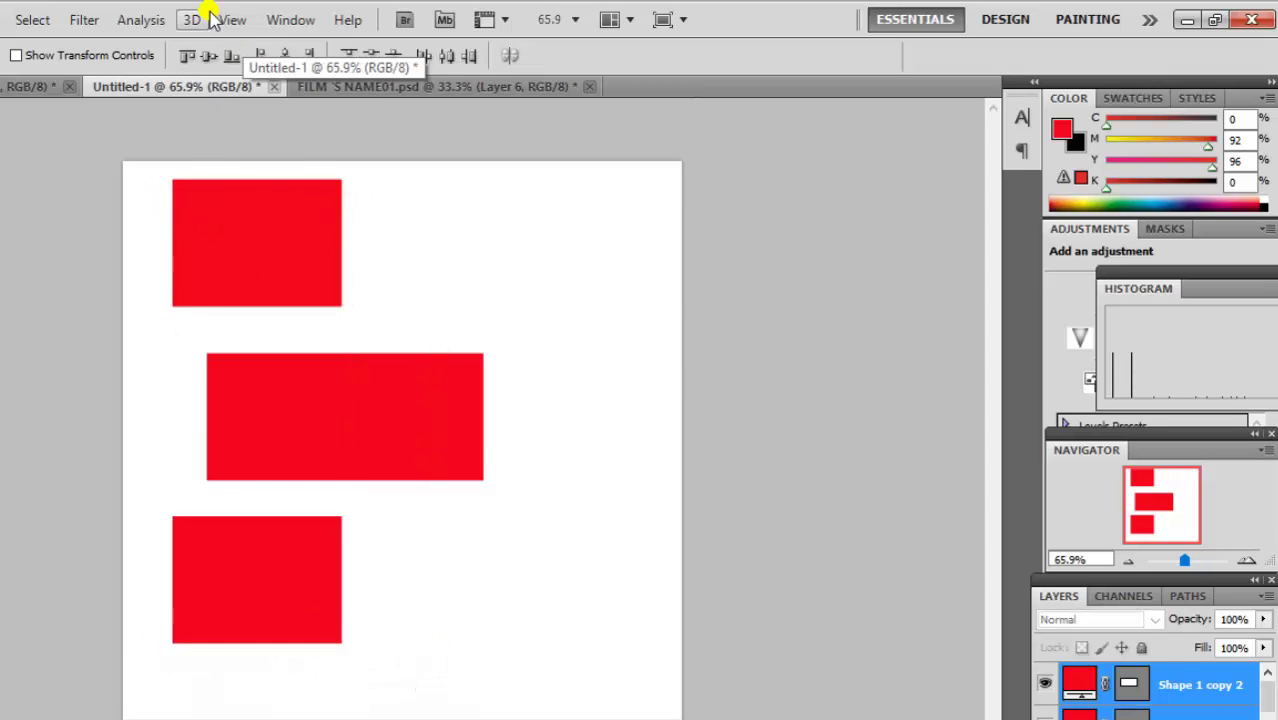
left_click(285, 57)
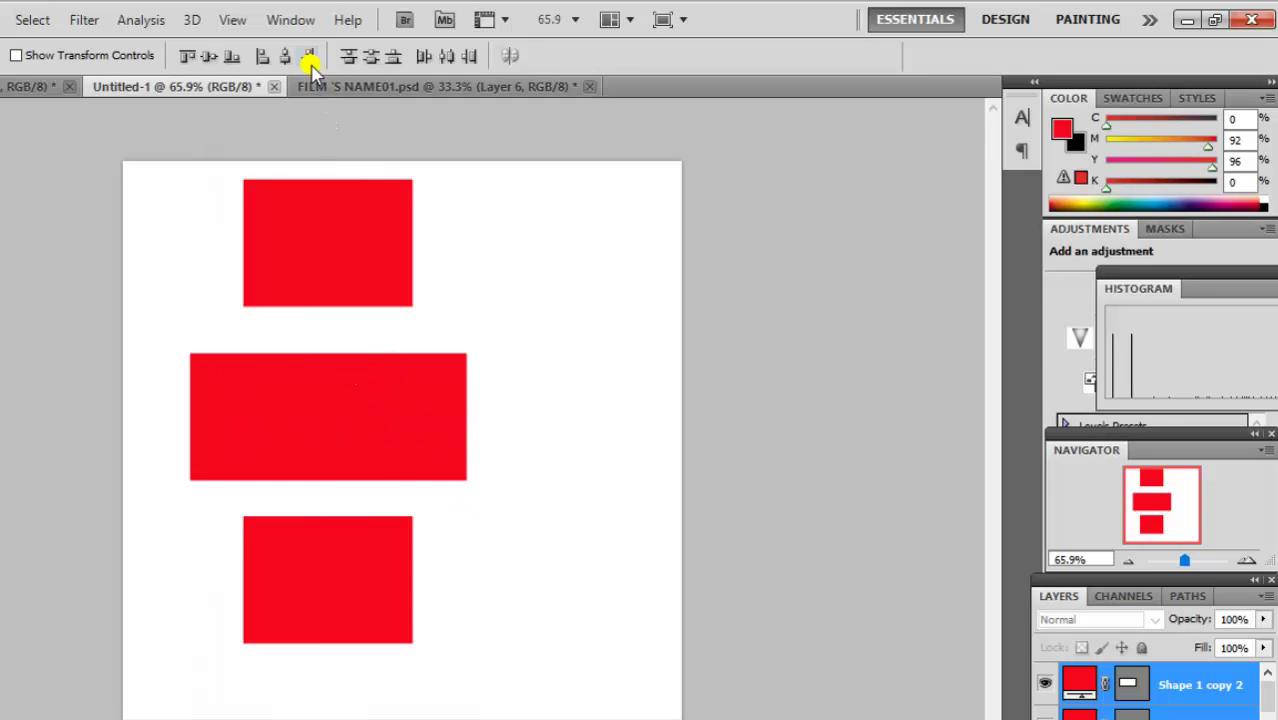
left_click(310, 60)
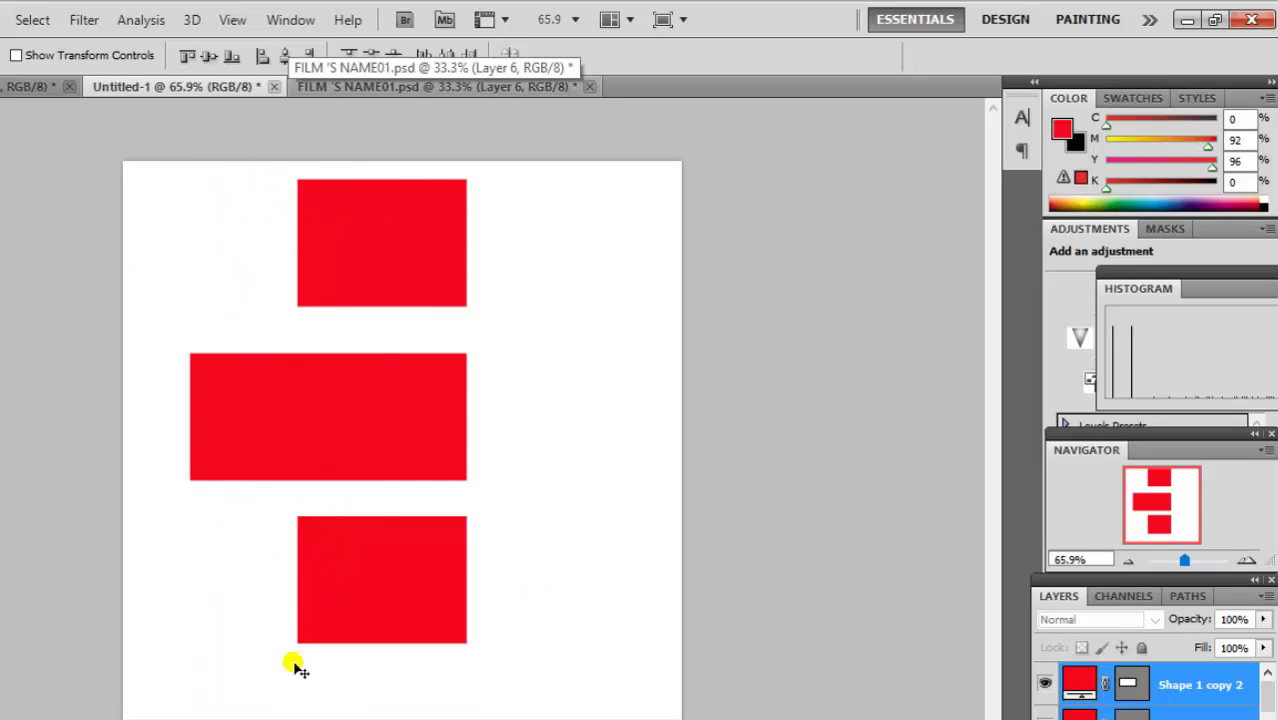
left_click(261, 57)
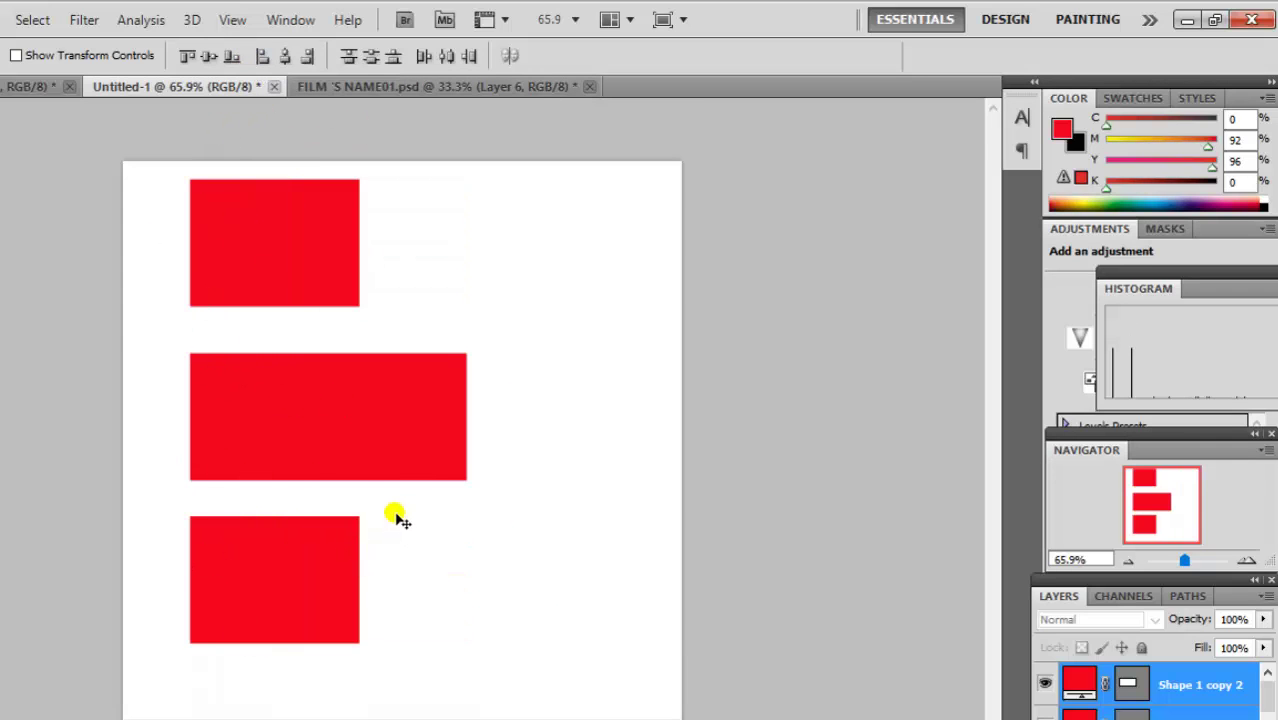
key("ctrl+alt+z")
key("ctrl+alt+z")
key("ctrl+alt+z")
key("ctrl+alt+z")
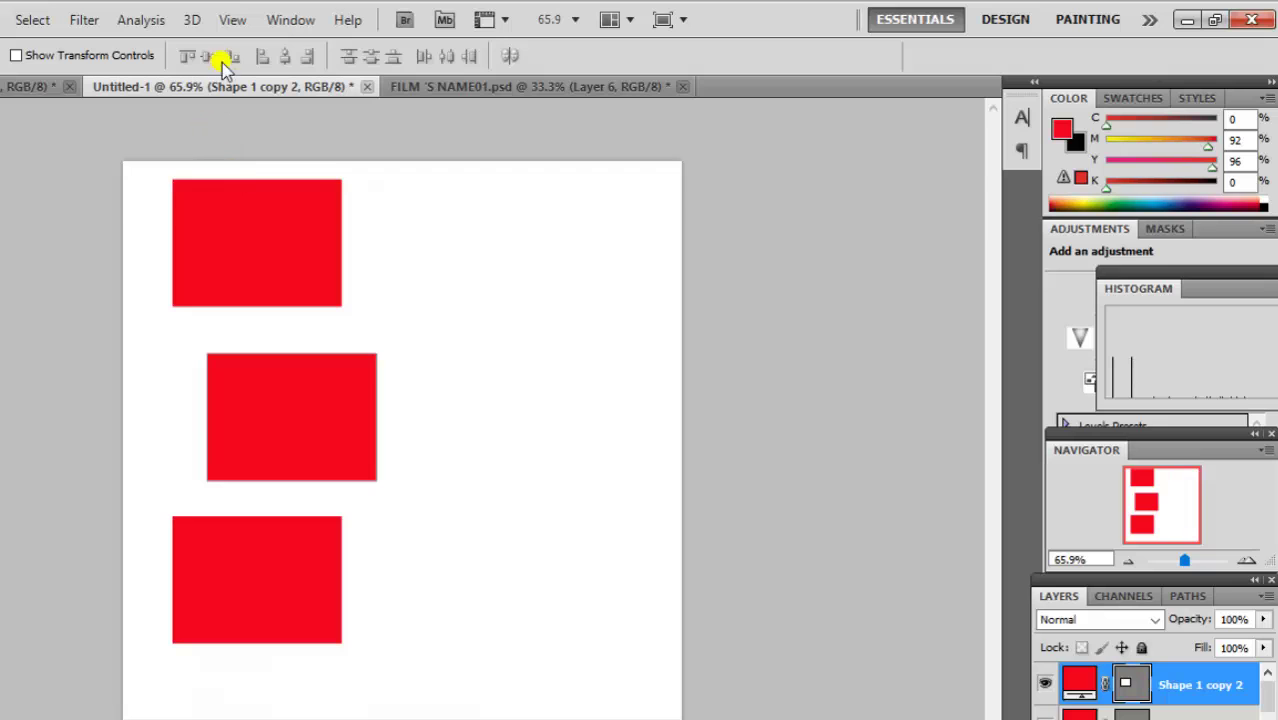
Select all three rectangles, try Align Top Edges, then drag a rectangle back out
left_click_drag(133, 200, 350, 585)
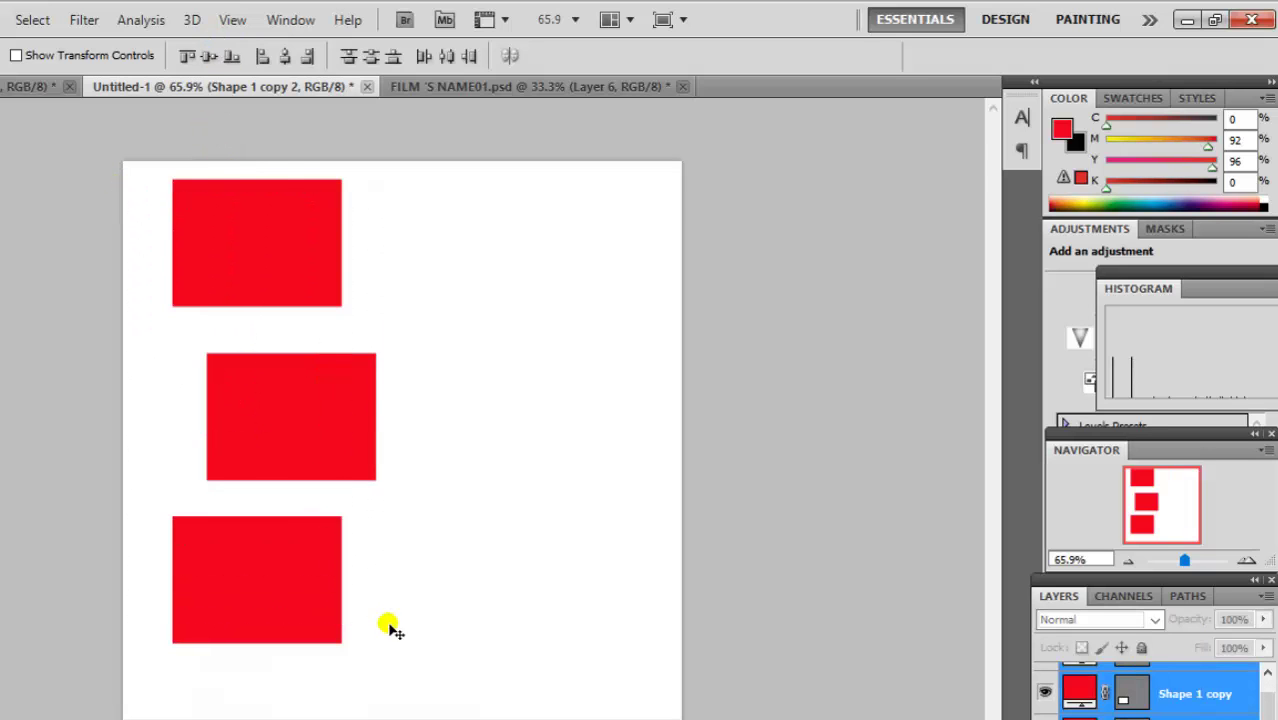
left_click(187, 57)
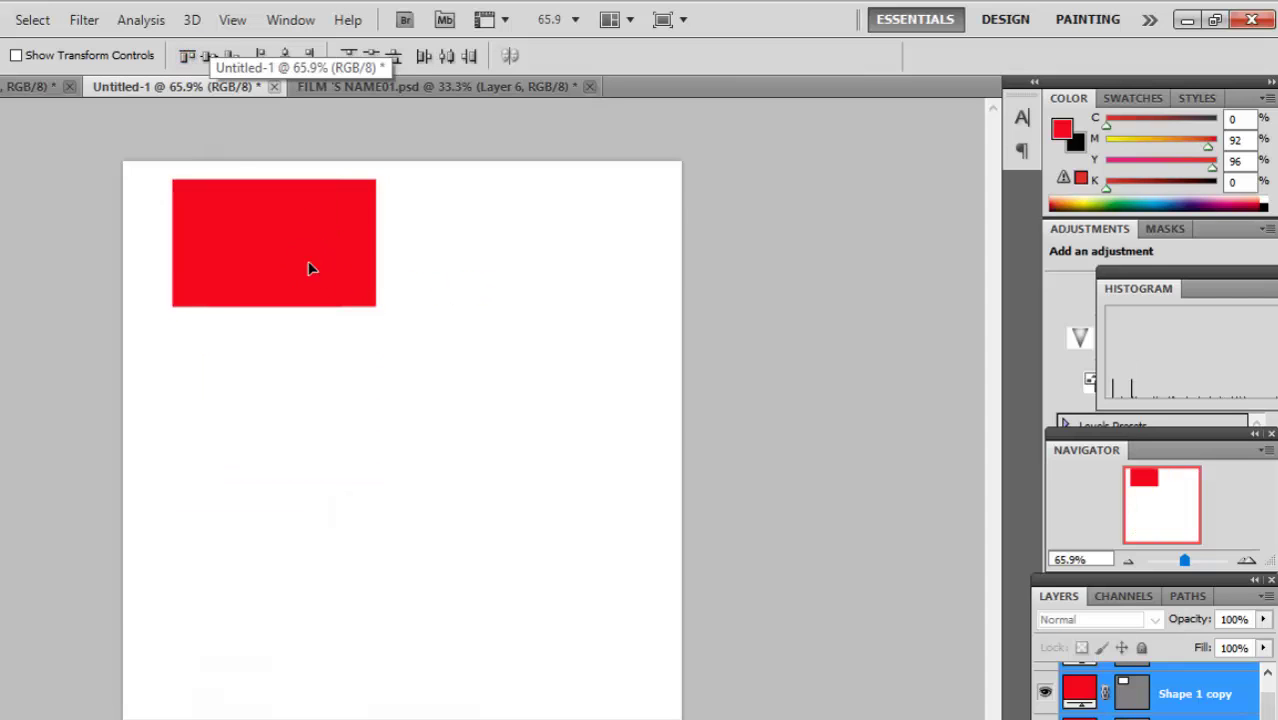
mouse_move(308, 268)
left_mouse_down()
mouse_move(360, 313)
mouse_move(291, 308)
mouse_move(287, 273)
mouse_move(282, 326)
left_mouse_up()
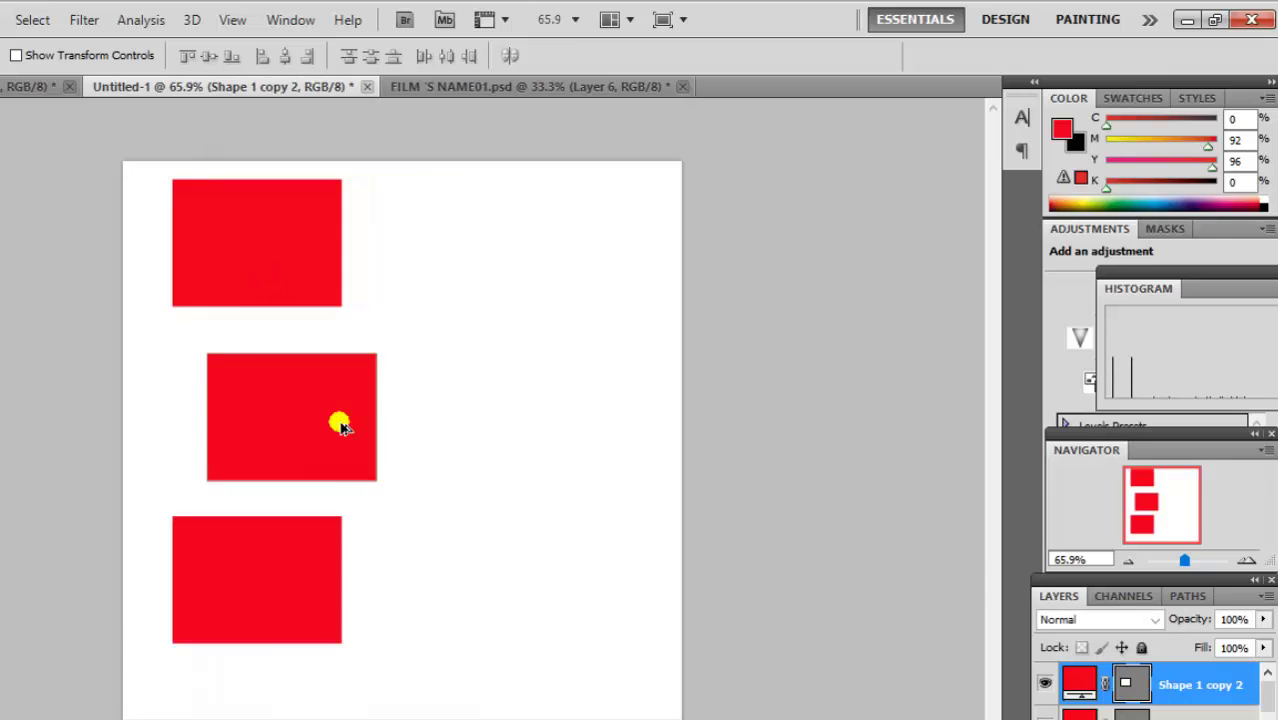
Drag the three rectangles into a row across the top, then align their top edges
left_click_drag(296, 416, 503, 288)
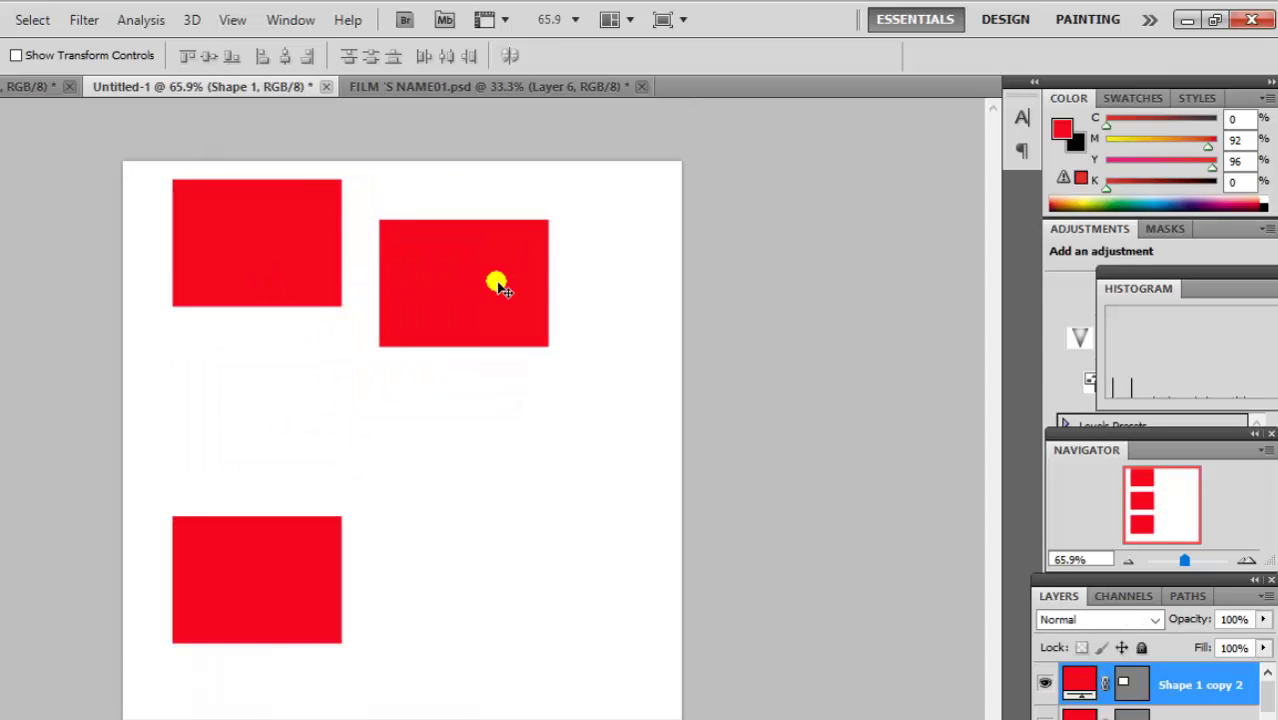
left_click_drag(296, 593, 709, 279)
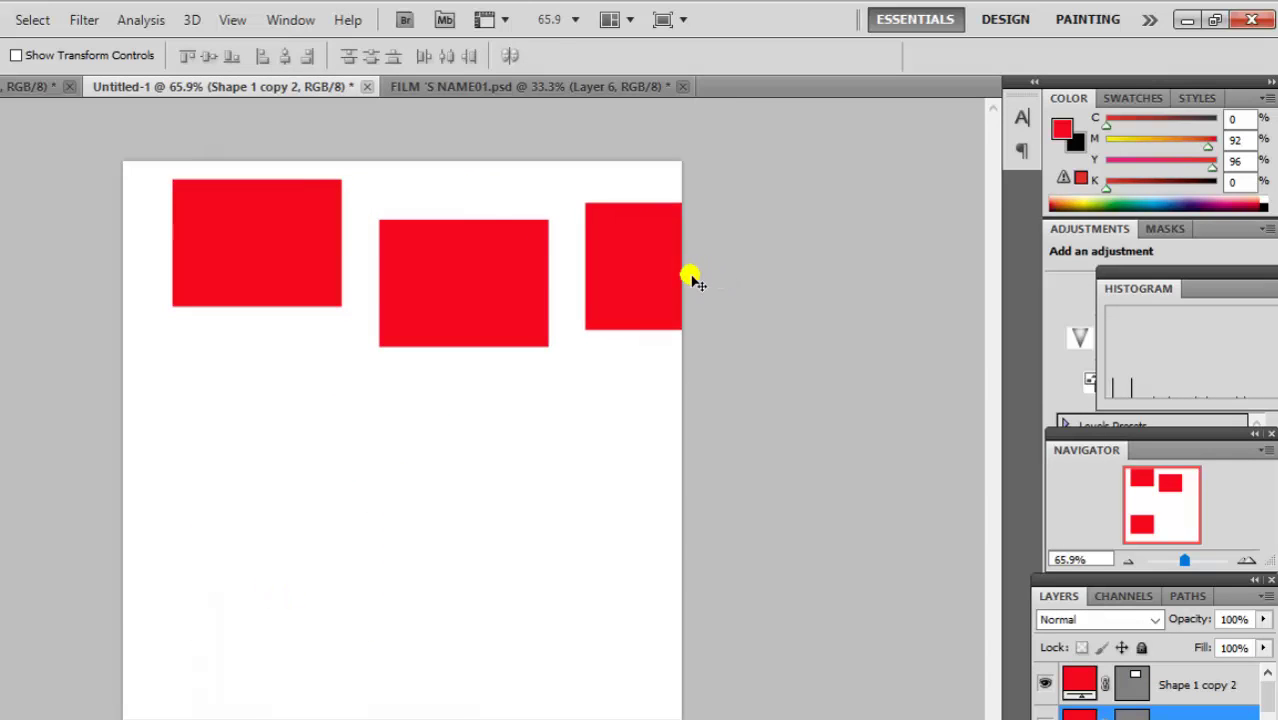
left_click_drag(297, 259, 248, 250)
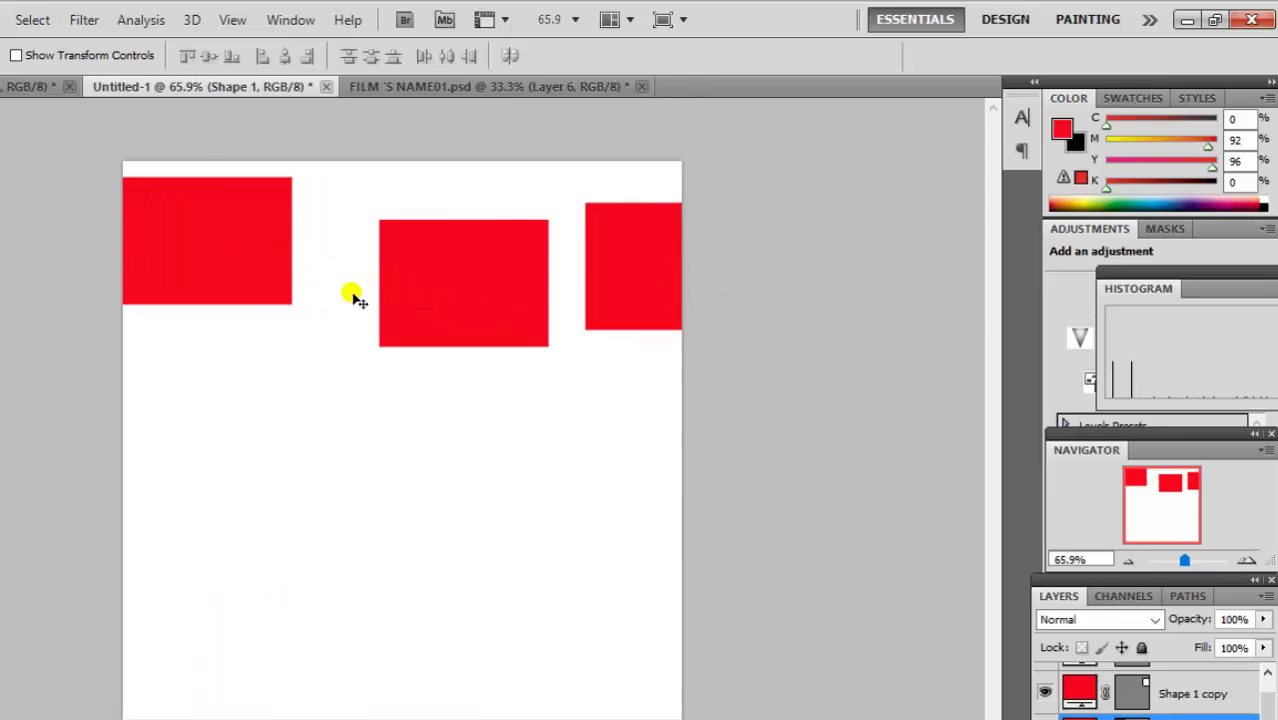
left_click_drag(422, 305, 351, 260)
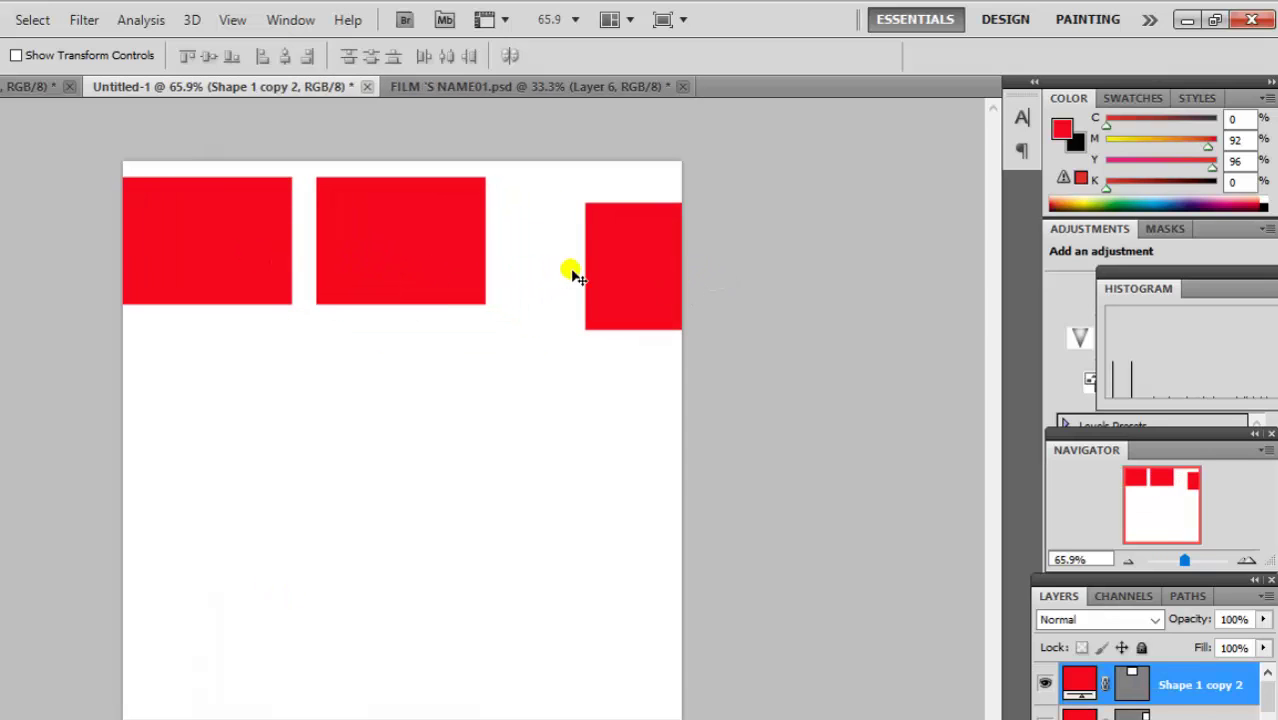
mouse_move(592, 277)
left_mouse_down()
mouse_move(540, 245)
mouse_move(521, 264)
left_mouse_up()
left_click(320, 280)
left_click_drag(268, 279, 272, 323)
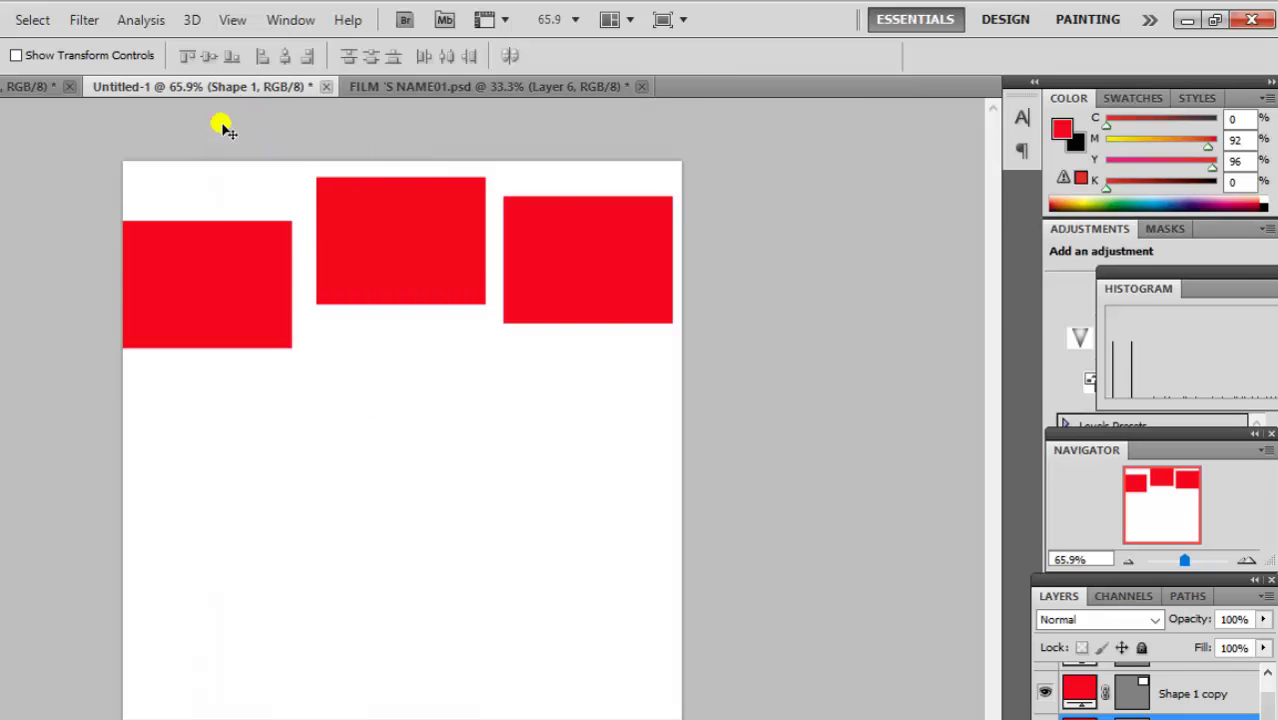
mouse_move(159, 183)
left_mouse_down()
mouse_move(569, 343)
mouse_move(593, 340)
left_mouse_up()
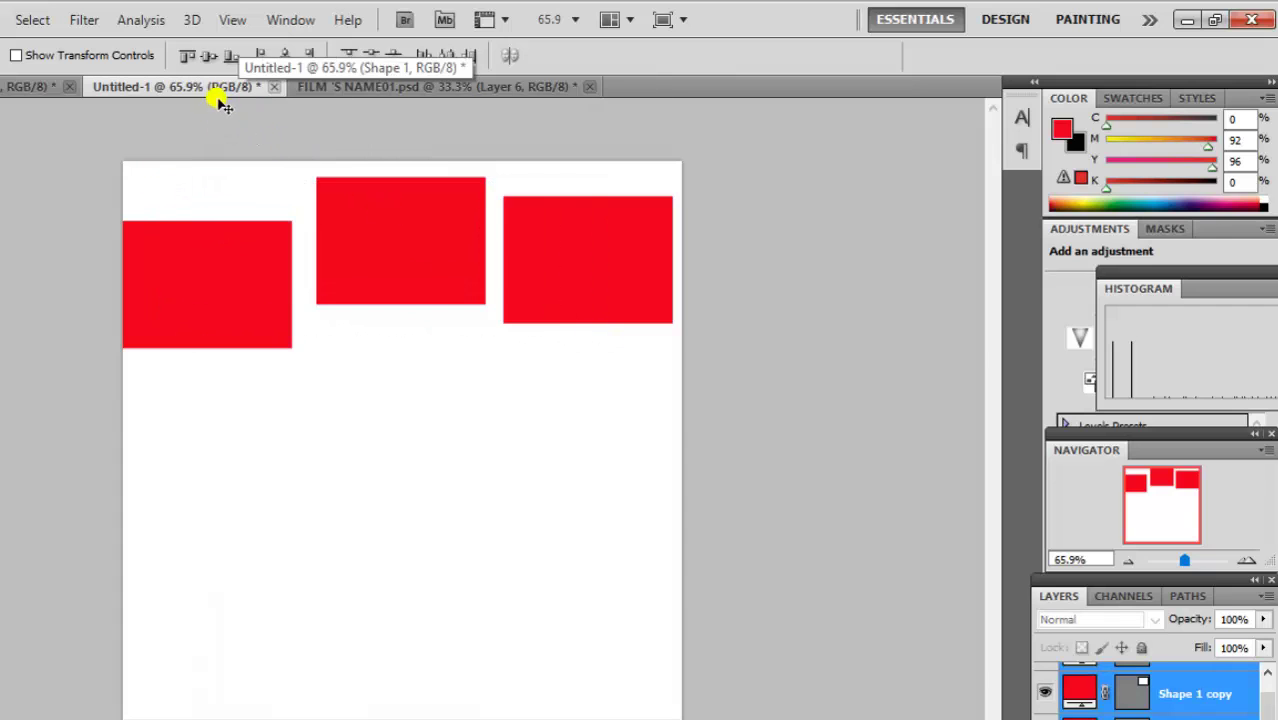
left_click(187, 57)
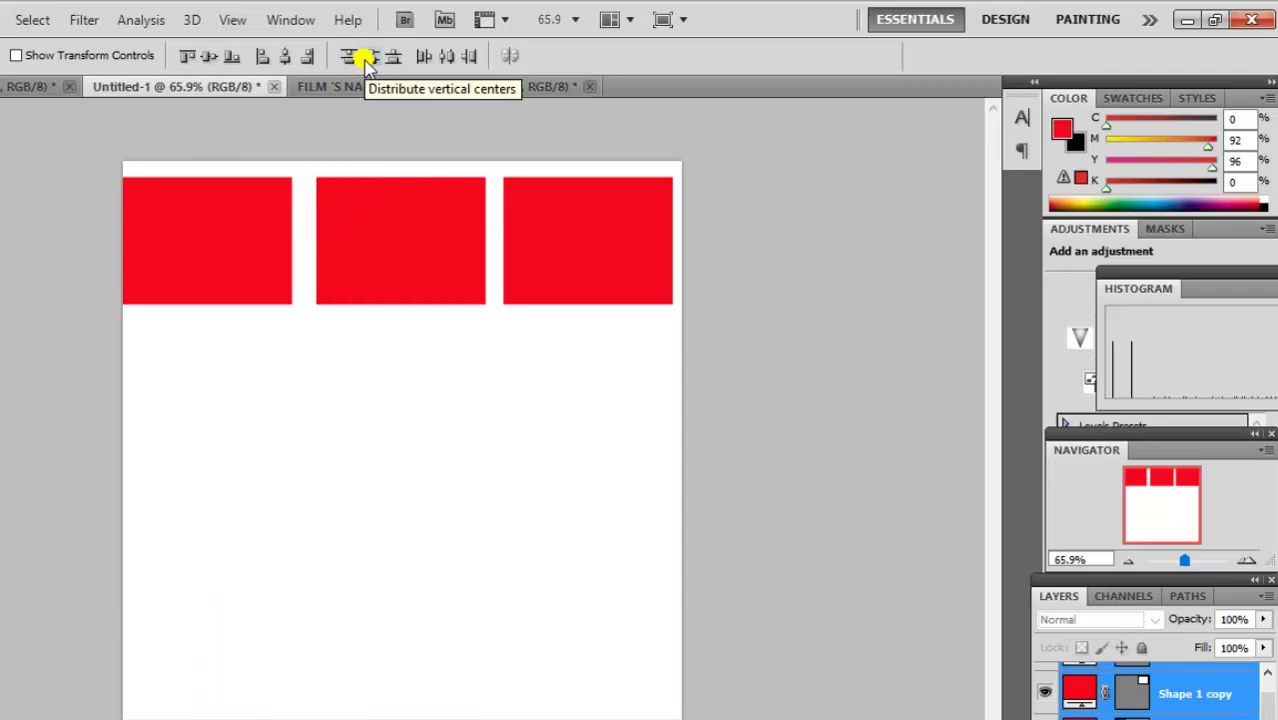
Nudge the middle and right rectangles slightly left, keeping tops aligned, then select all three
left_click(376, 57)
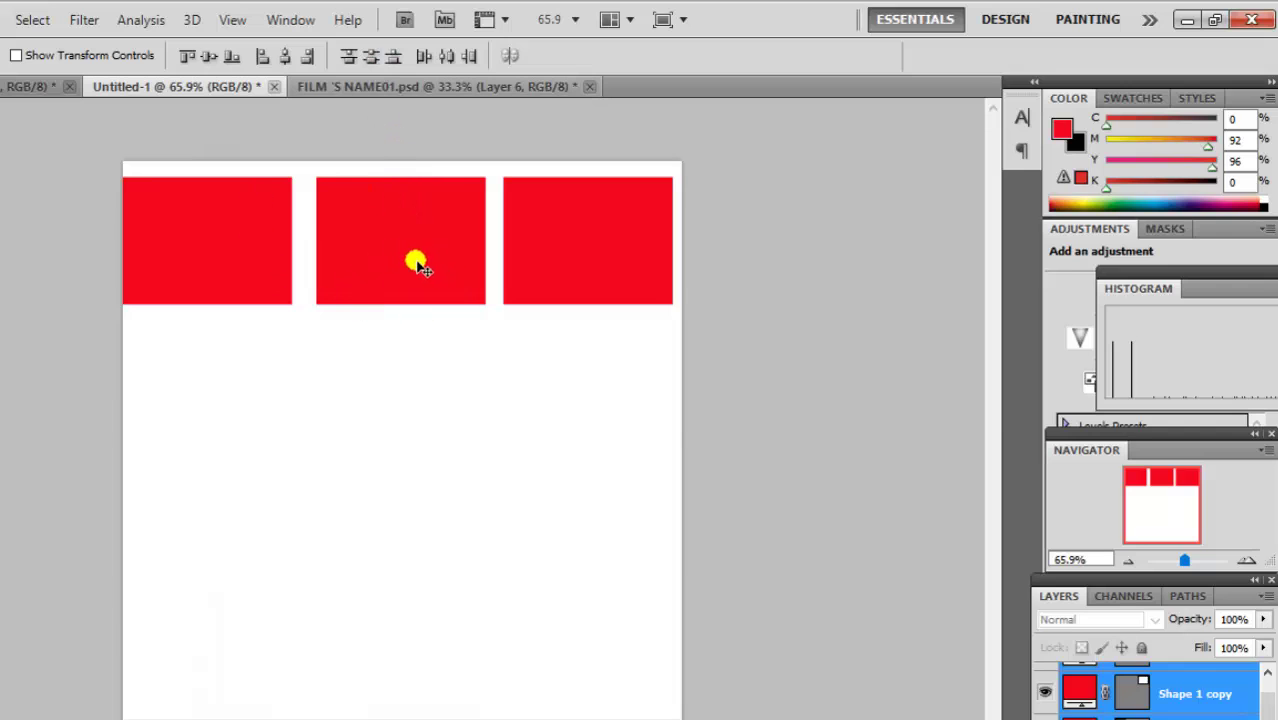
mouse_move(407, 262)
left_mouse_down()
mouse_move(431, 258)
mouse_move(354, 274)
mouse_move(350, 243)
mouse_move(341, 248)
left_mouse_up()
left_click(262, 232)
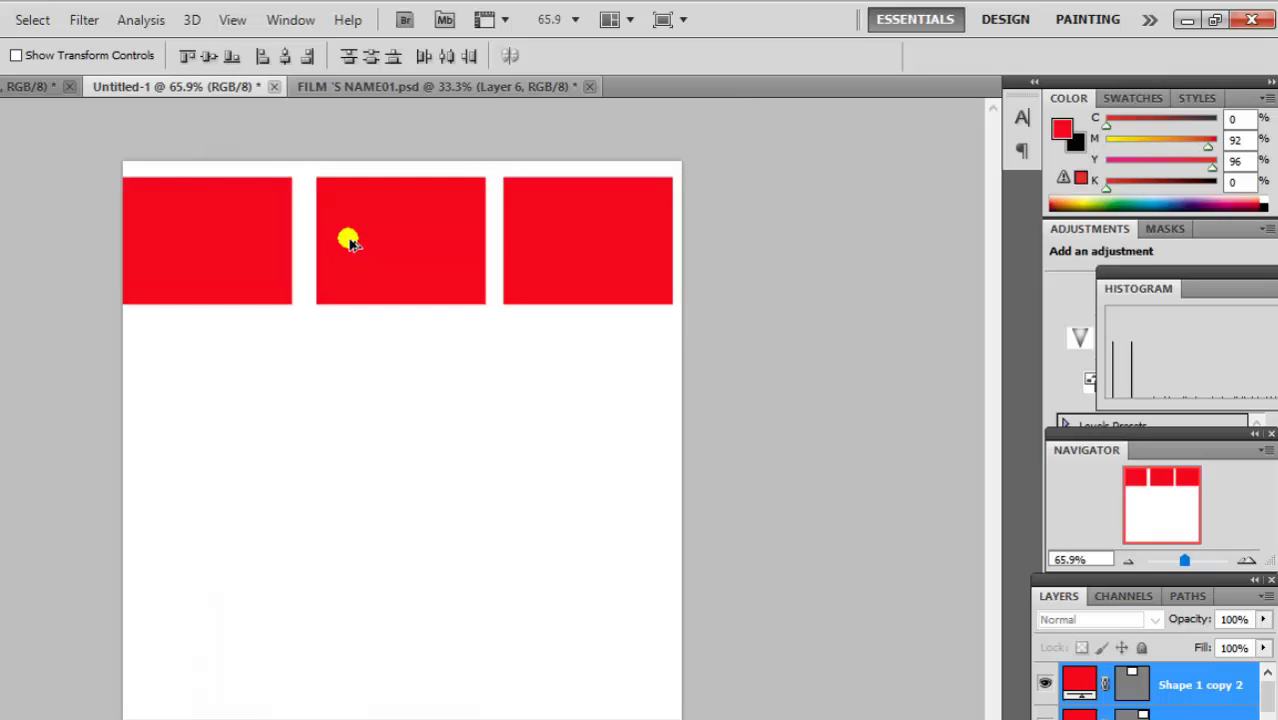
key("ctrl+alt+z")
key("ctrl+alt+z")
key("ctrl+alt+z")
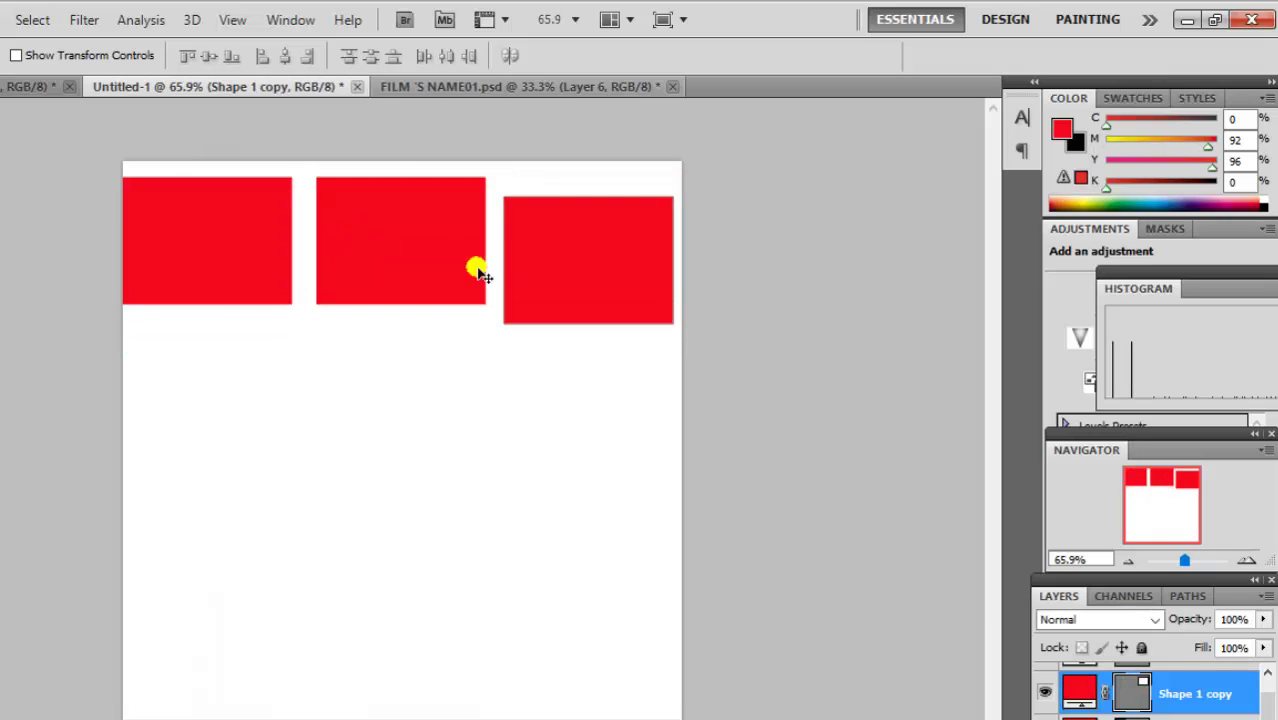
left_click_drag(573, 288, 580, 270)
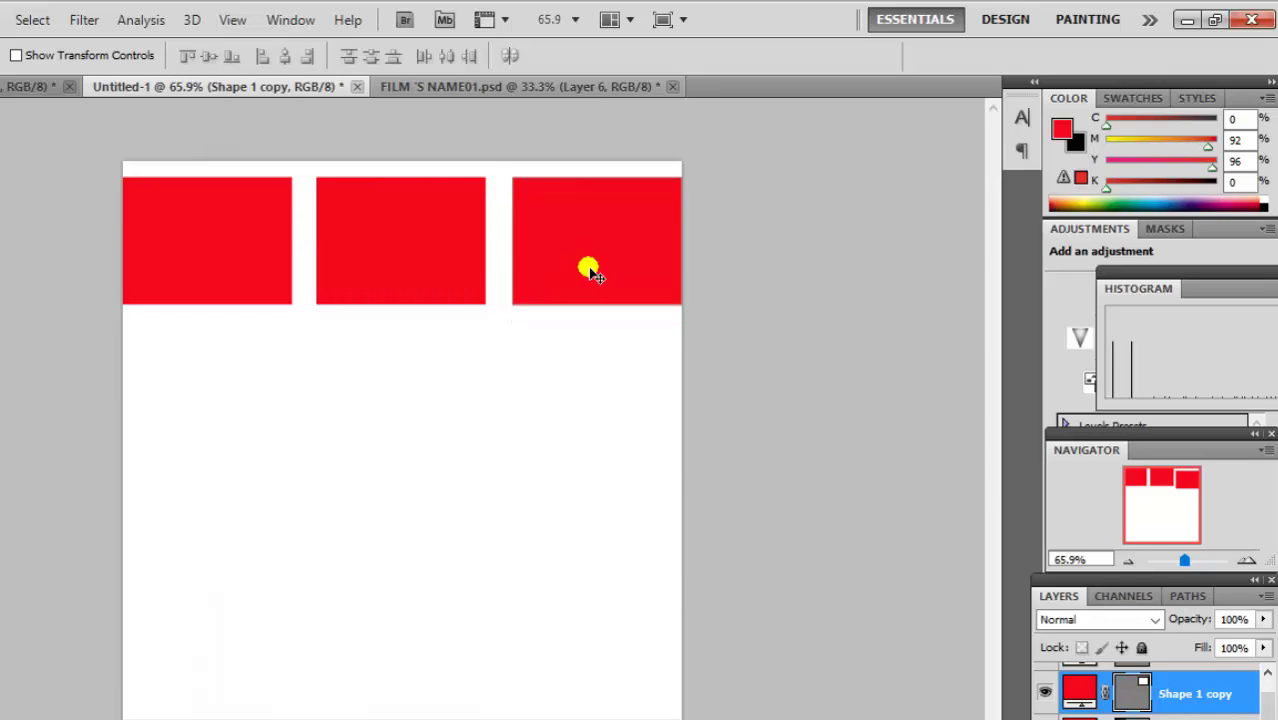
left_click(425, 292)
left_click_drag(419, 282, 410, 282)
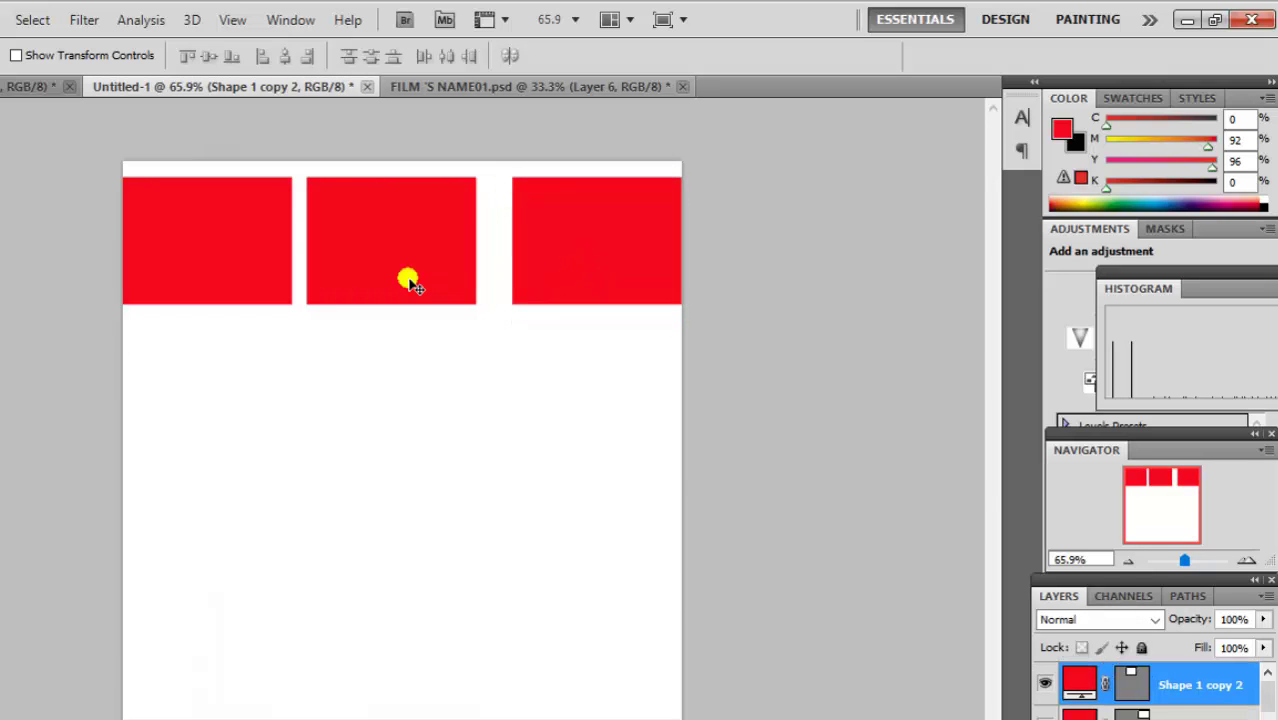
left_click(535, 260)
left_click_drag(537, 261, 525, 261)
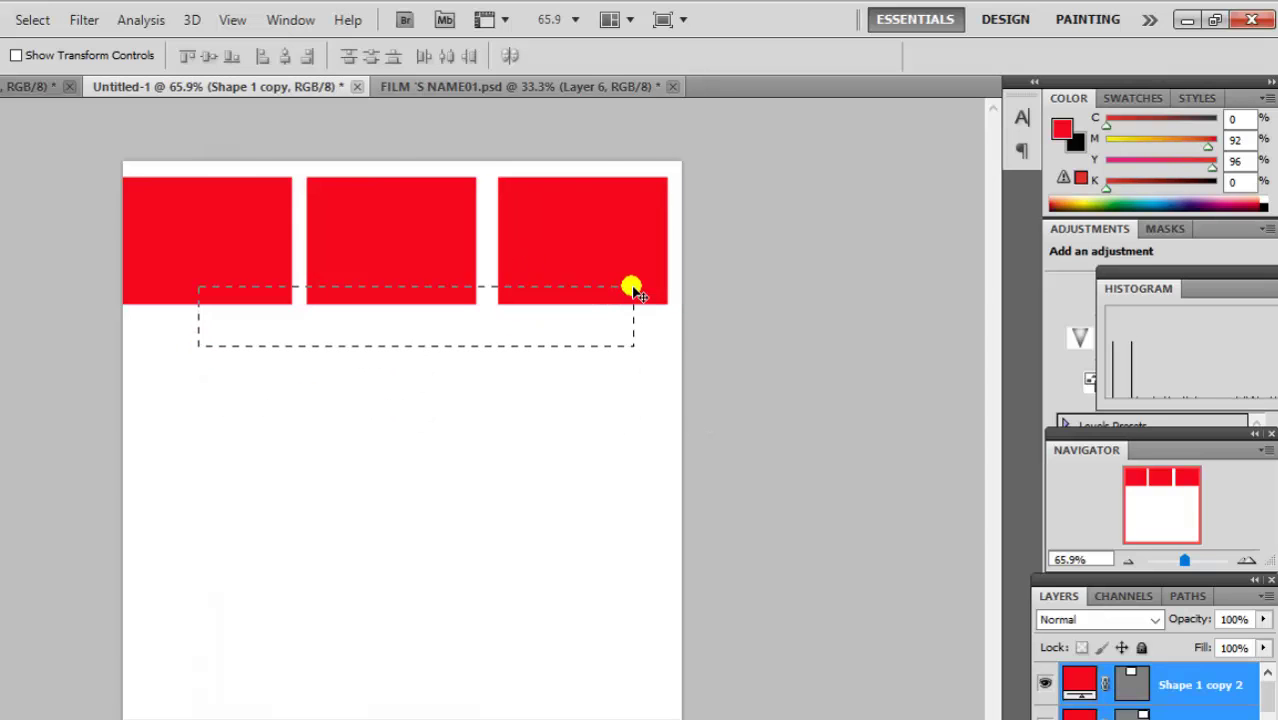
left_click_drag(697, 429, 627, 285)
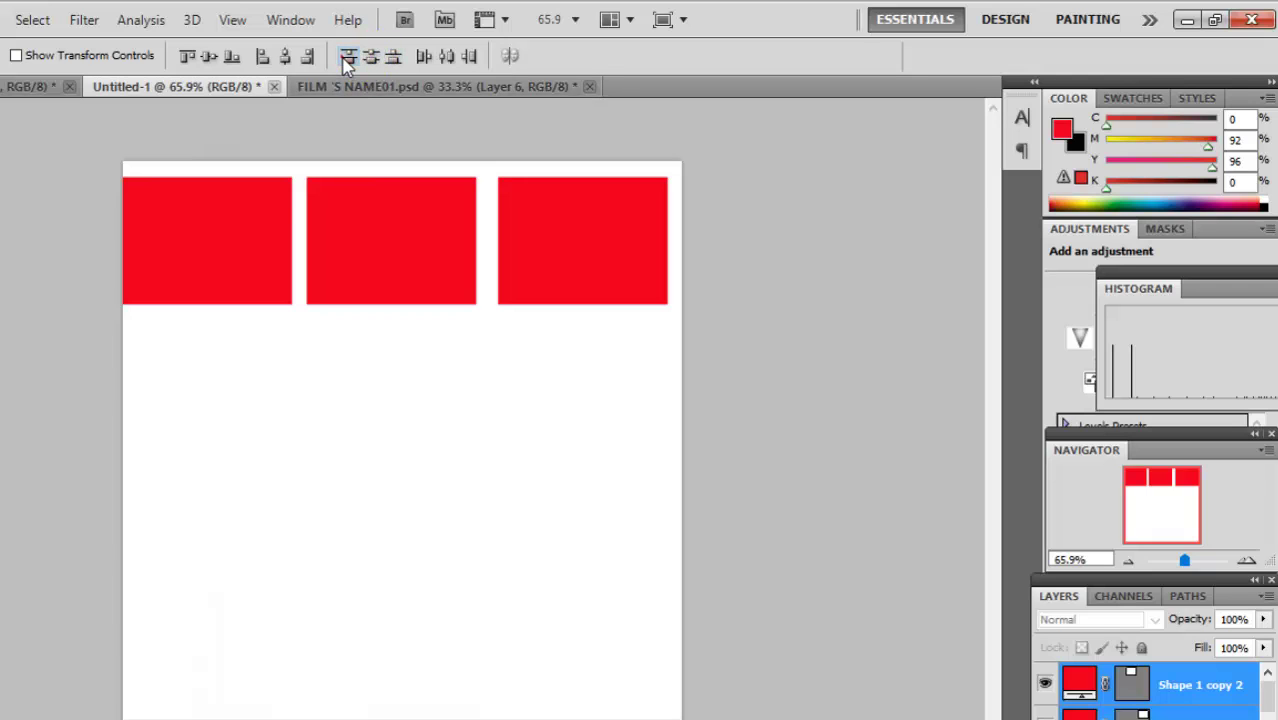
left_click(371, 58)
left_click(450, 58)
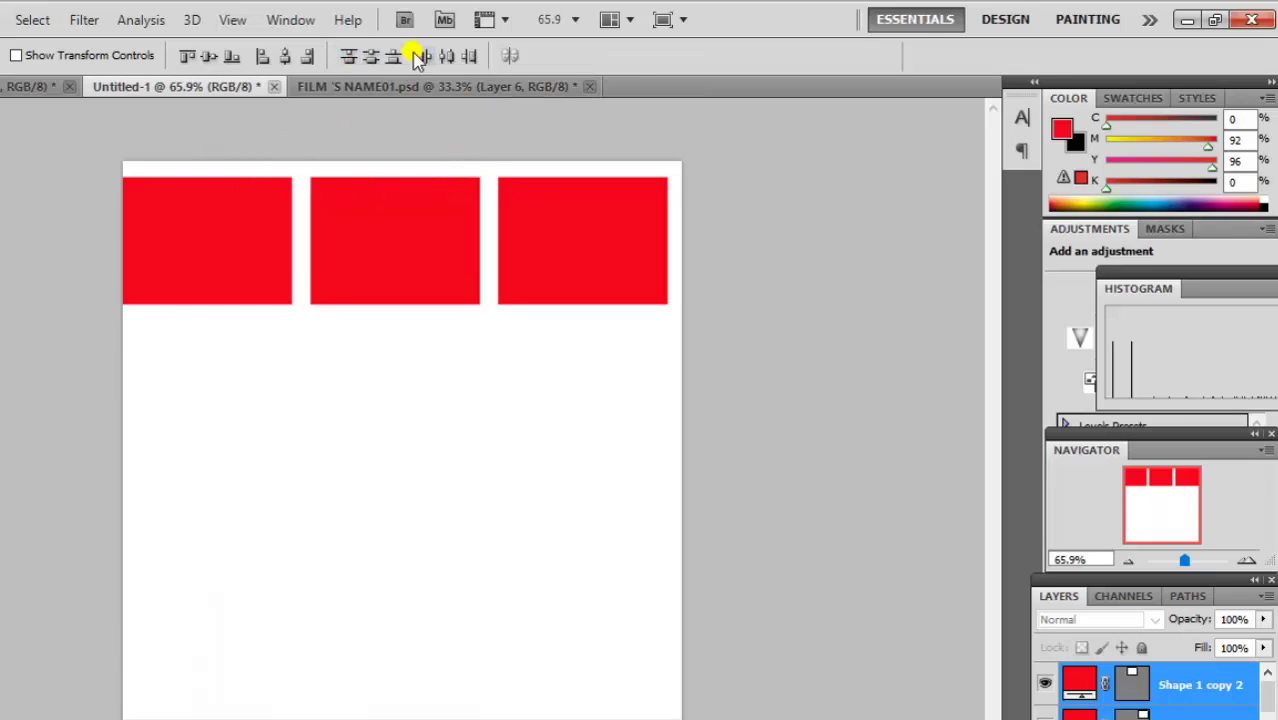
left_click(446, 57)
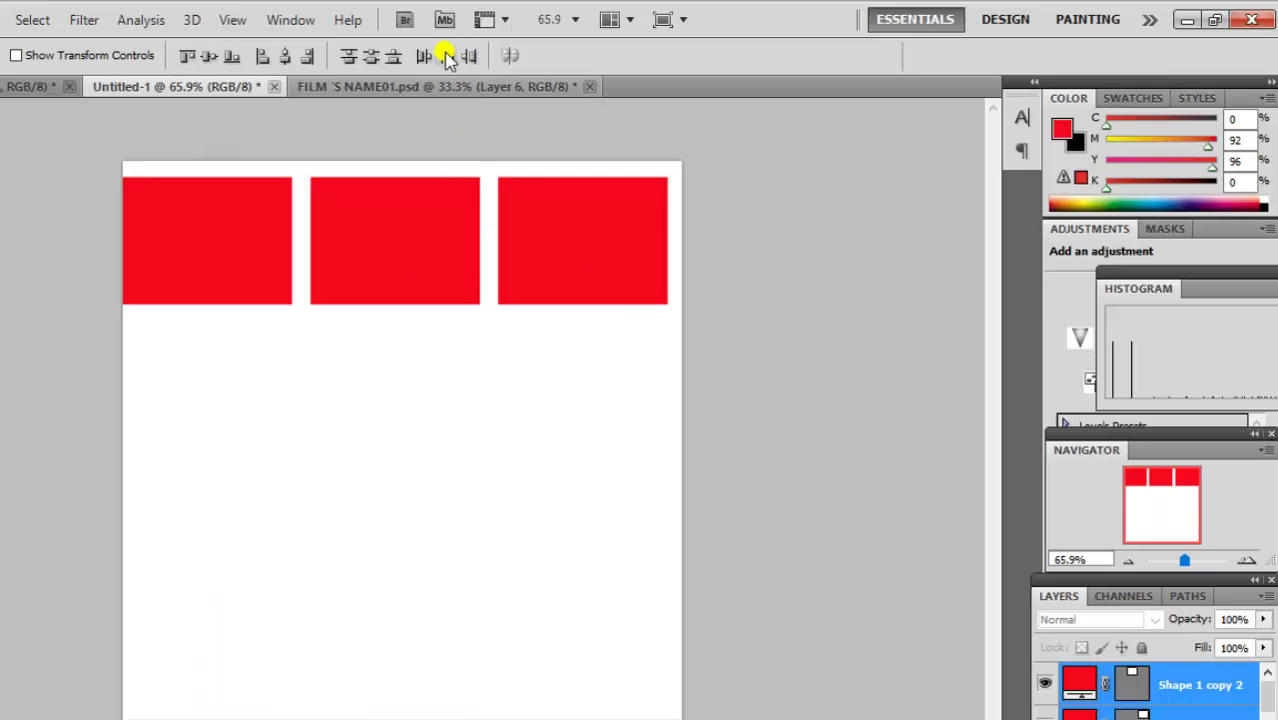
left_click(368, 57)
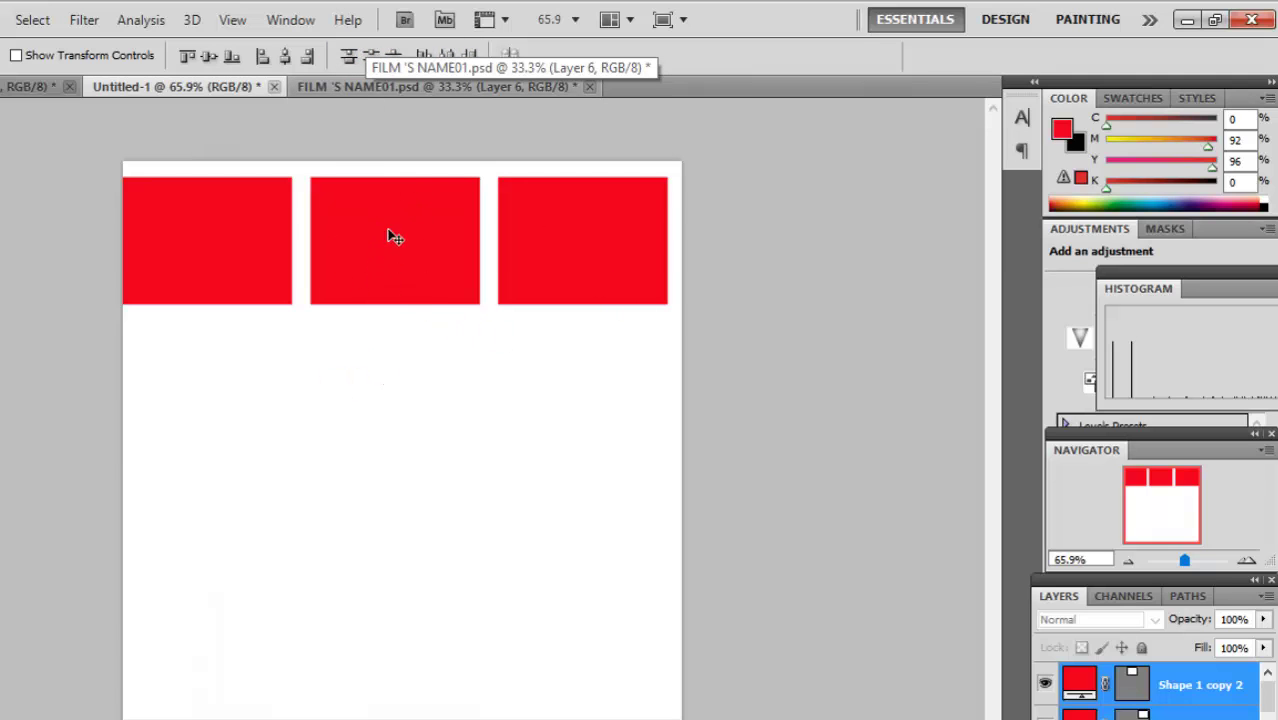
key("shift+Down")
mouse_move(406, 268)
left_mouse_down()
mouse_move(374, 288)
mouse_move(394, 310)
mouse_move(377, 434)
left_mouse_up()
key("ctrl+alt+z")
key("ctrl+alt+z")
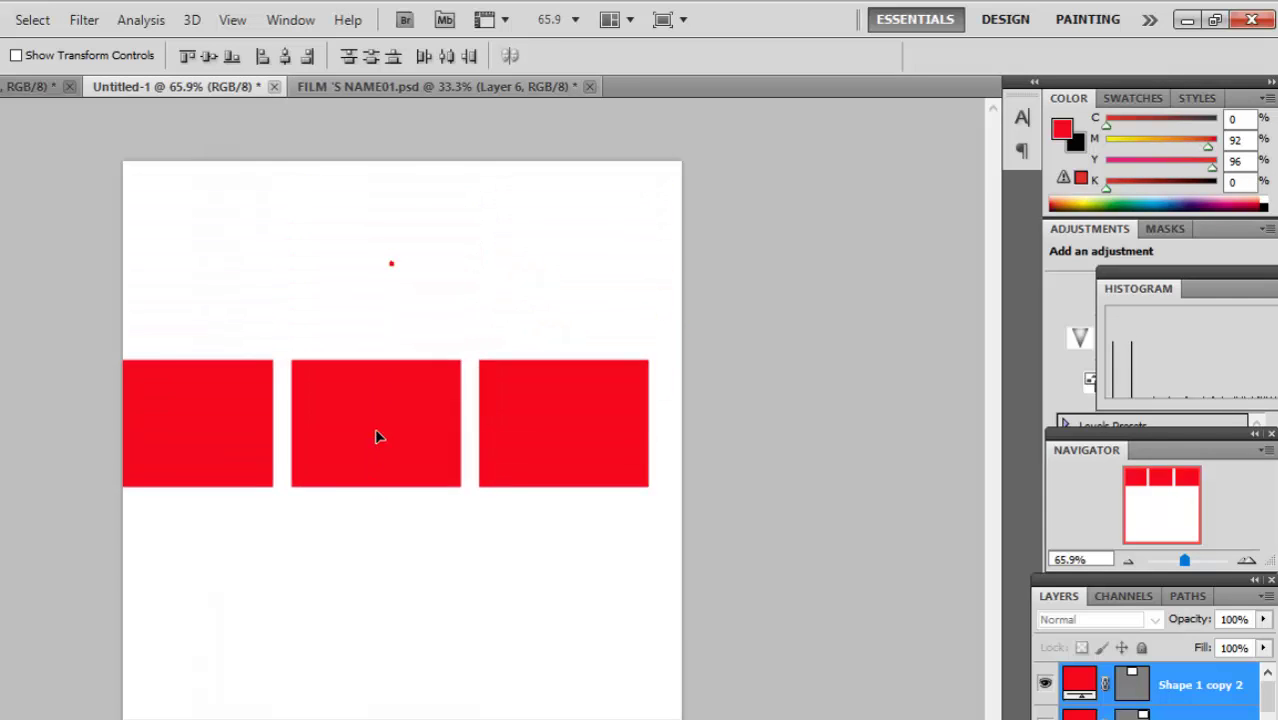
key("ctrl+z")
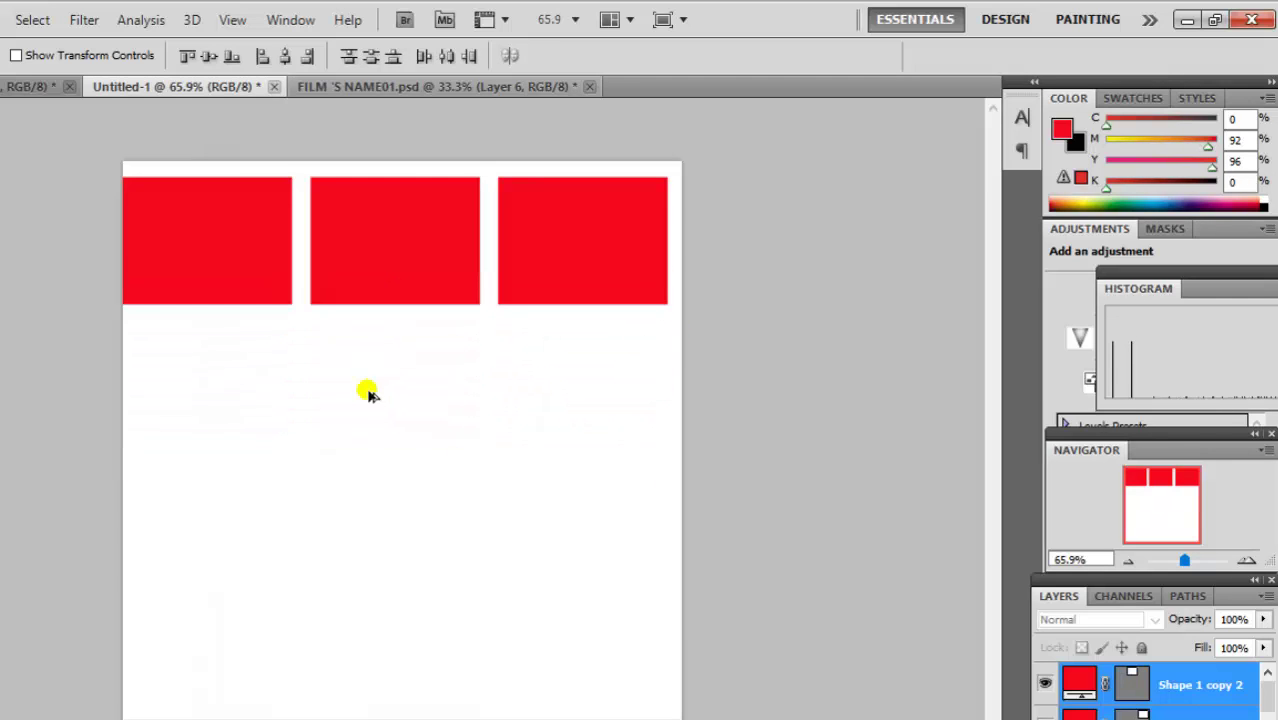
key("ctrl+alt+z")
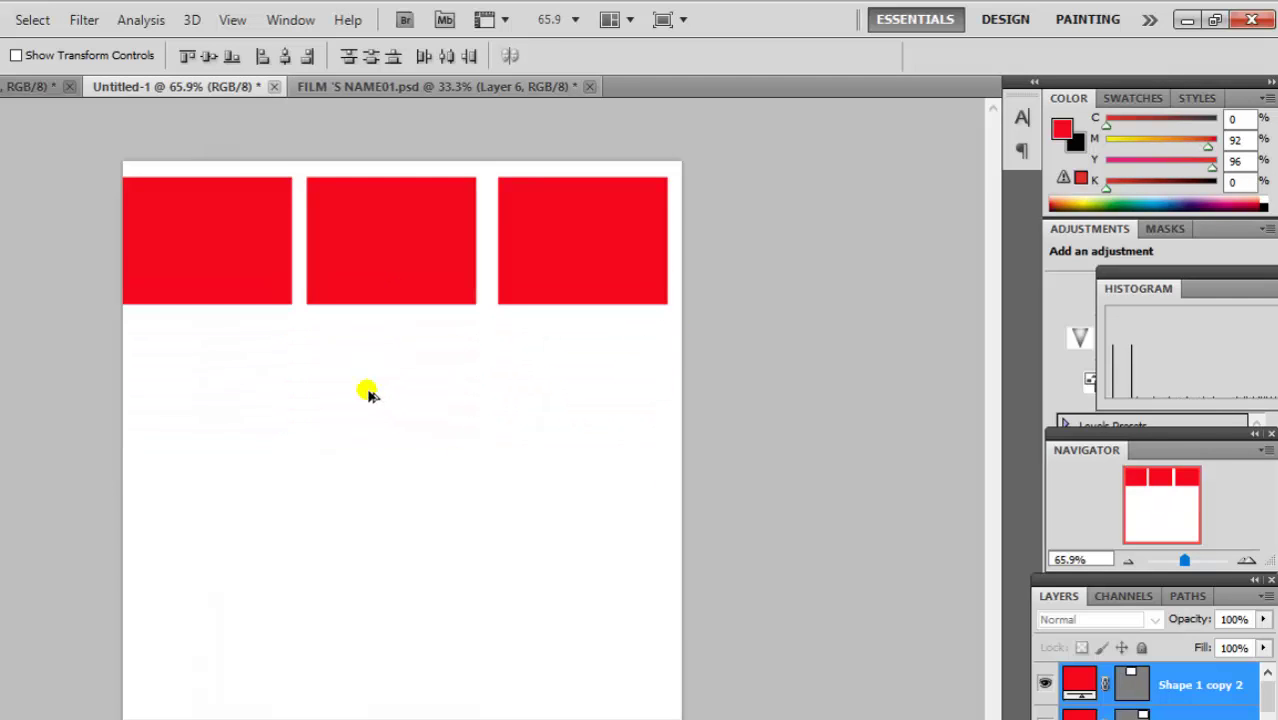
Drag the middle and right rectangles below the first, line up their left edges, and select all three
mouse_move(417, 230)
left_mouse_down()
mouse_move(372, 448)
mouse_move(187, 385)
mouse_move(257, 448)
left_mouse_up()
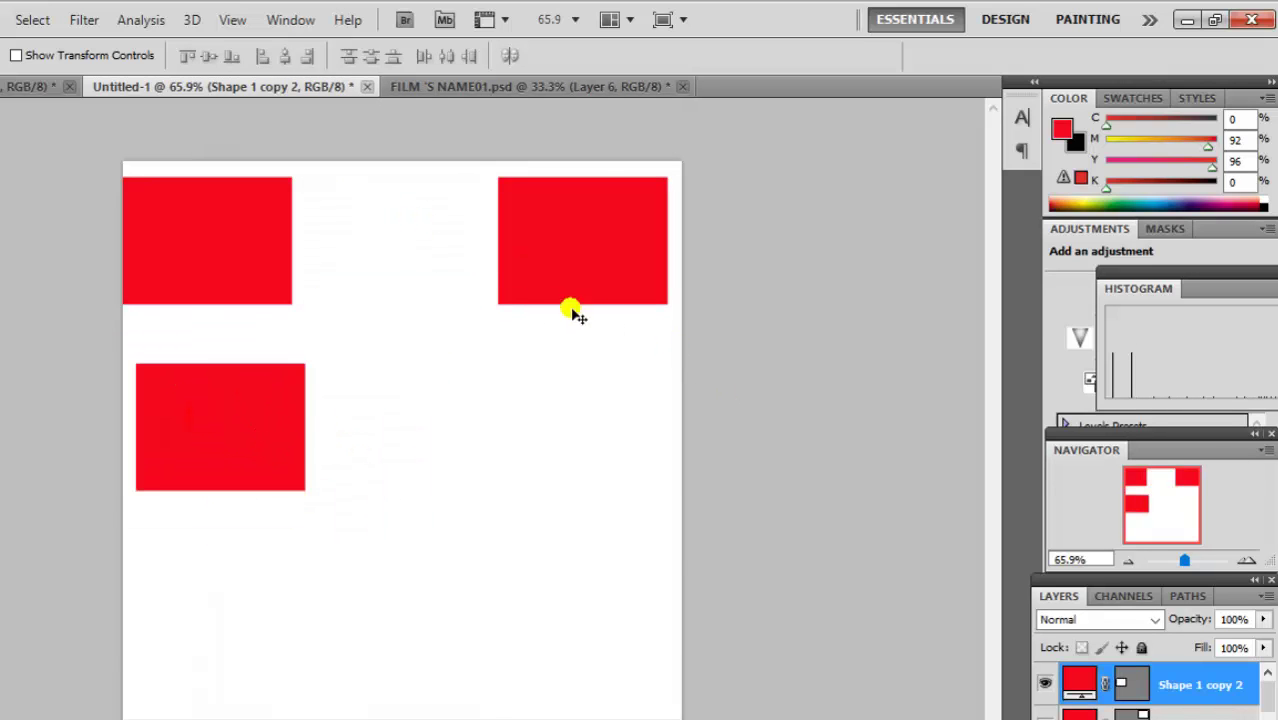
left_click_drag(616, 262, 250, 632)
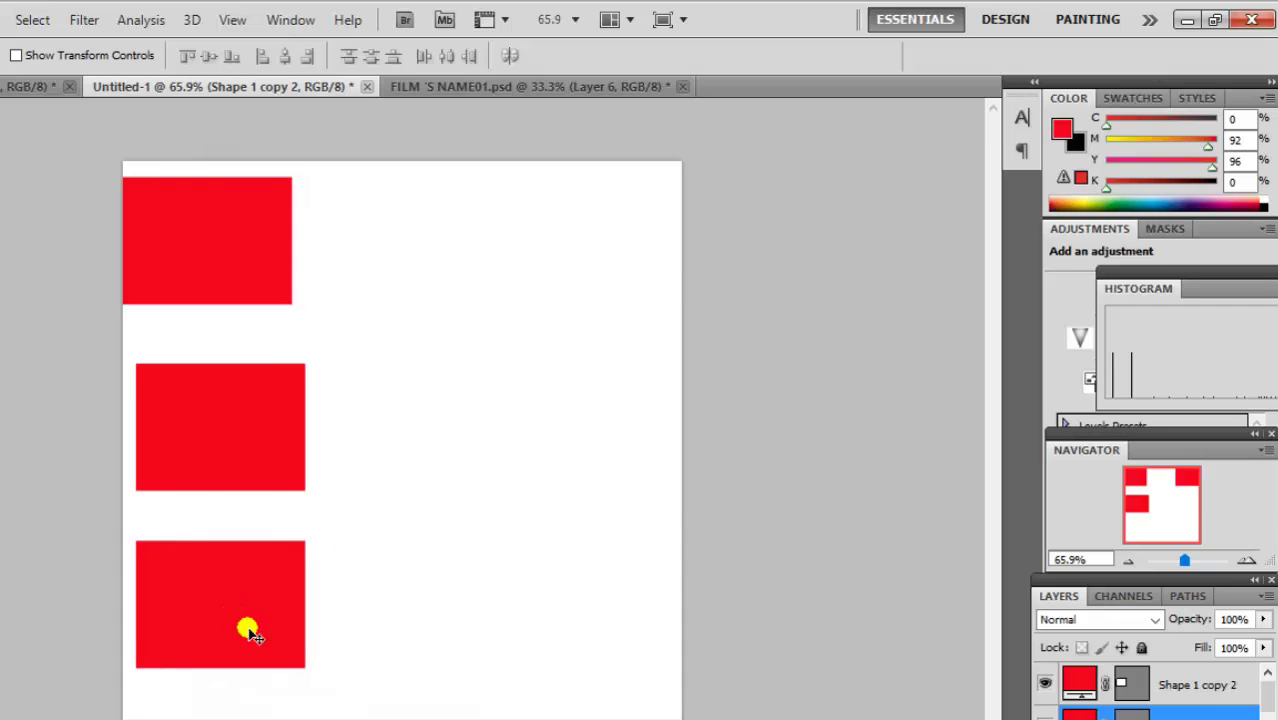
left_click_drag(227, 452, 212, 452)
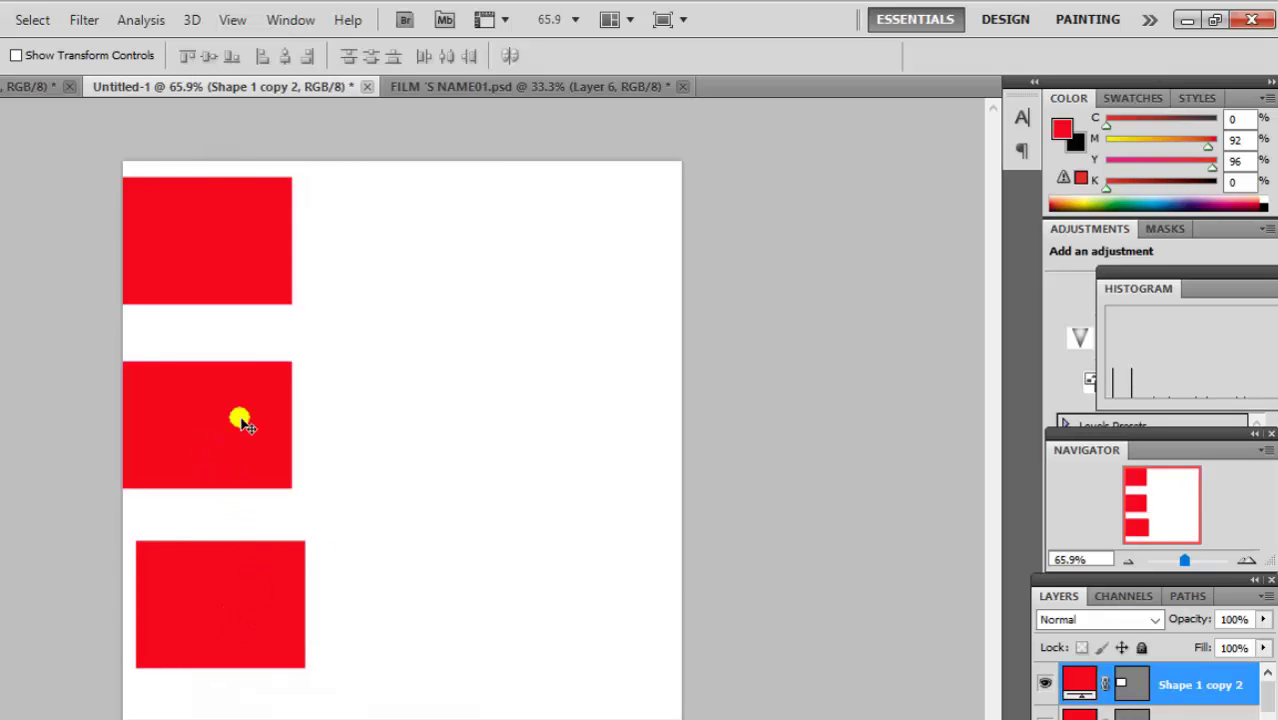
left_click_drag(210, 606, 203, 593)
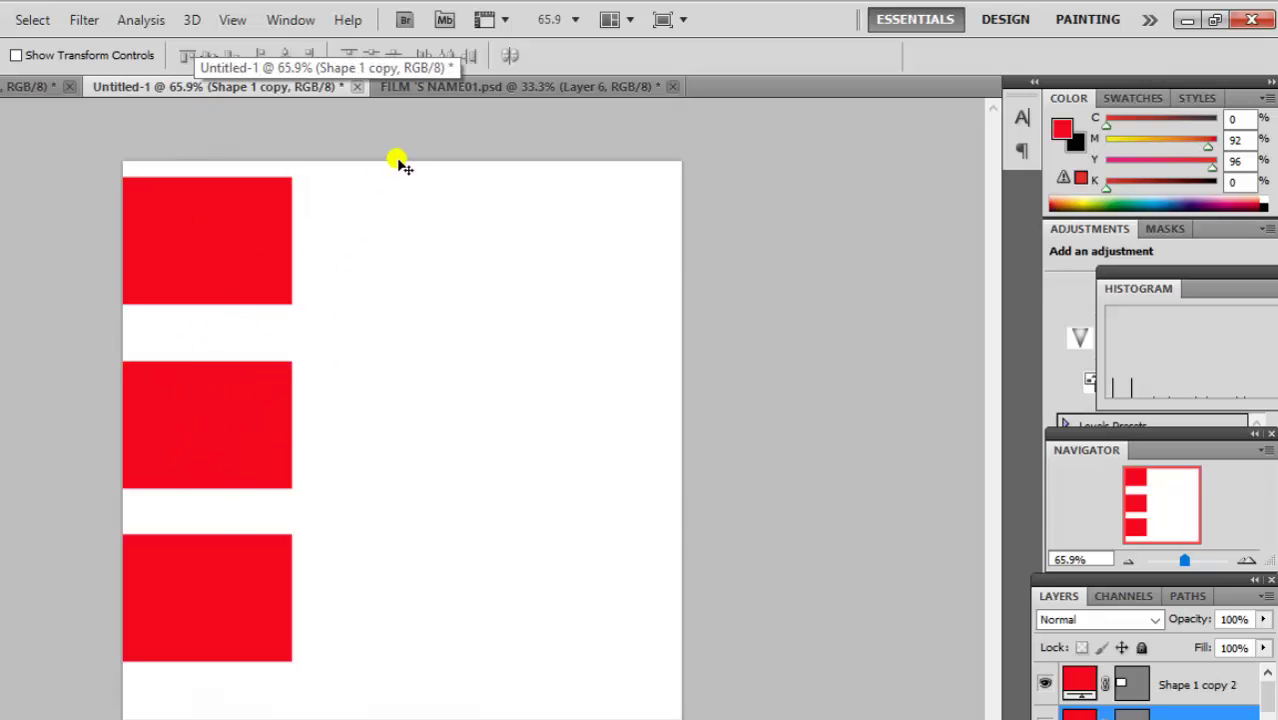
left_click_drag(357, 193, 243, 627)
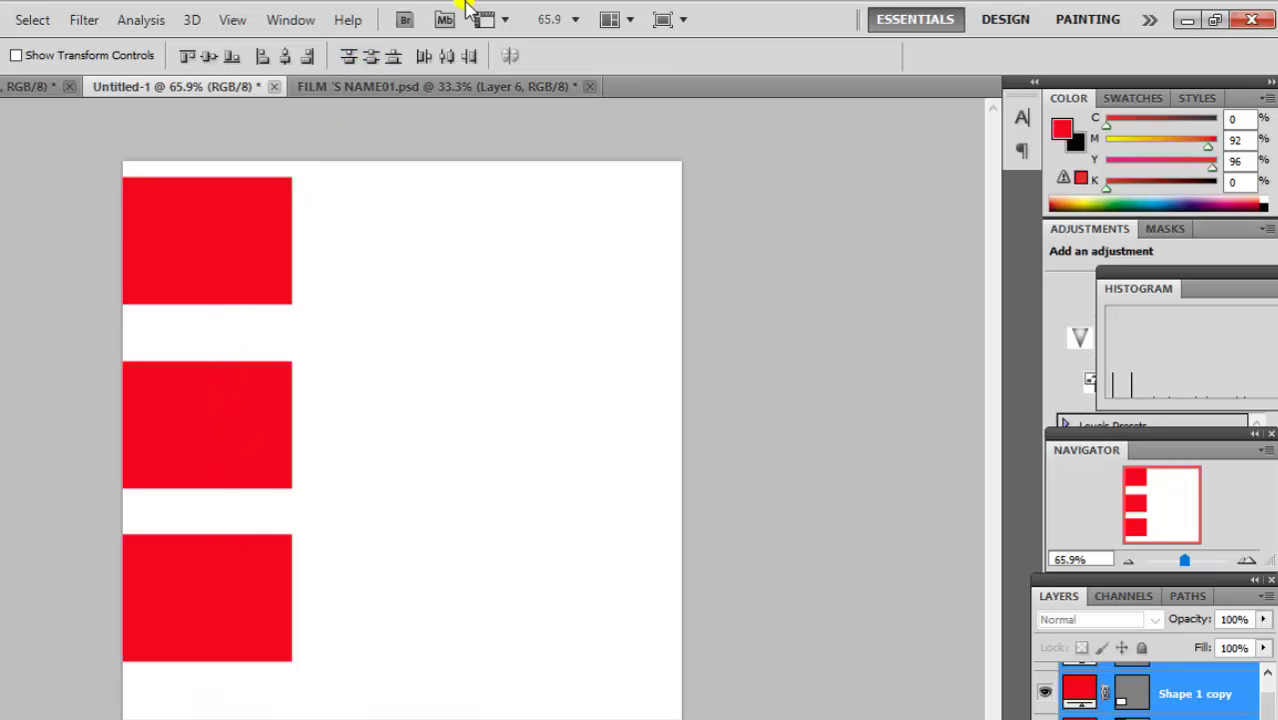
Distribute the column by vertical centres, then try the left, bottom and right distribute buttons
left_click(370, 58)
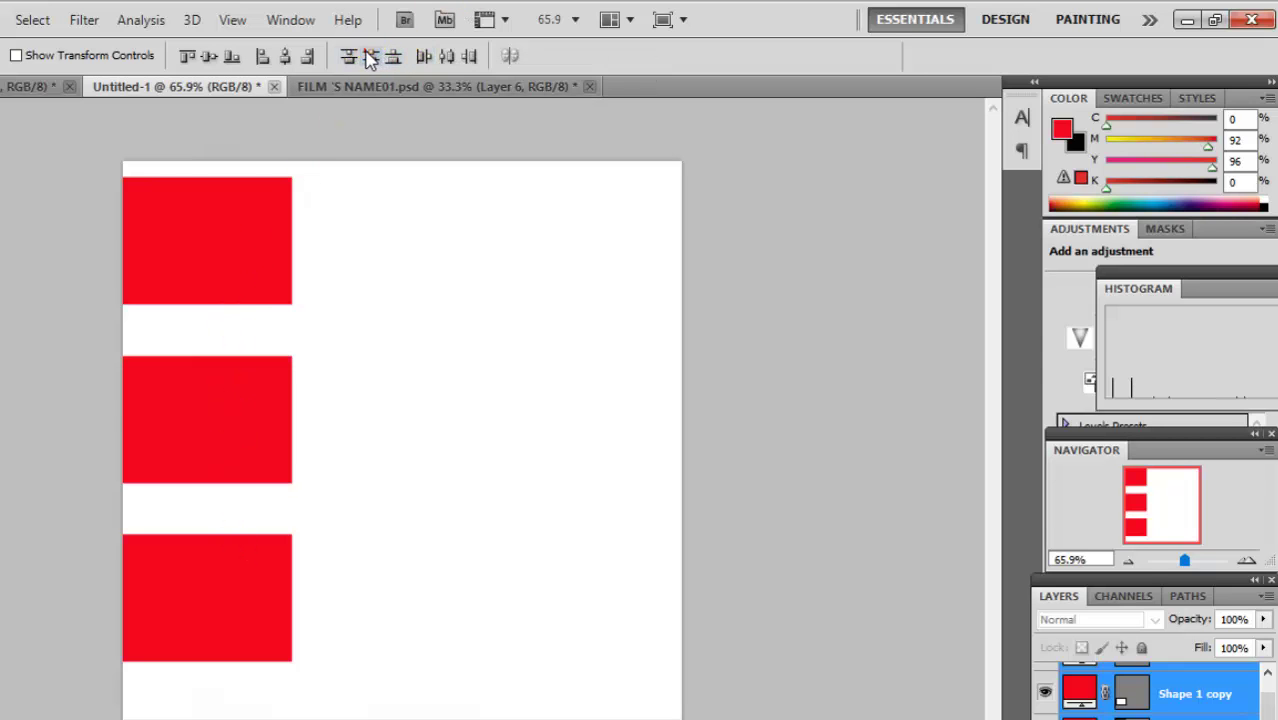
left_click(255, 433)
left_click(348, 58)
left_click(393, 57)
left_click(470, 57)
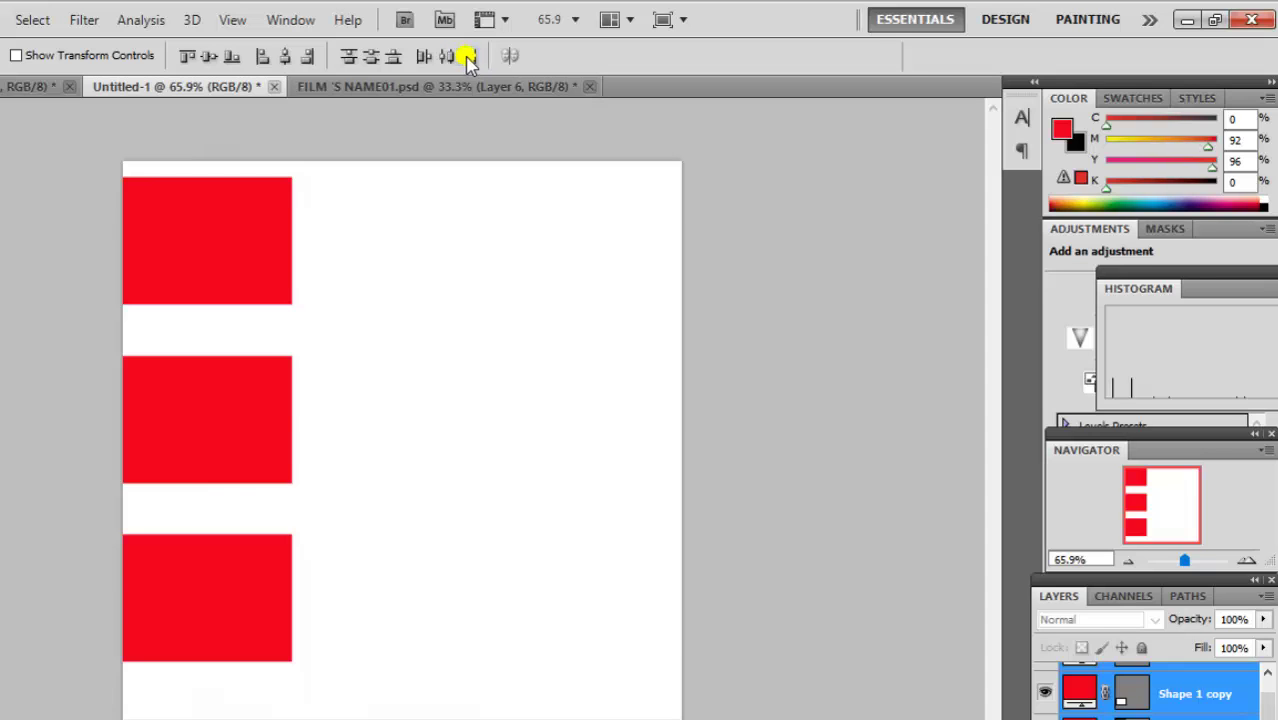
key("alt+l")
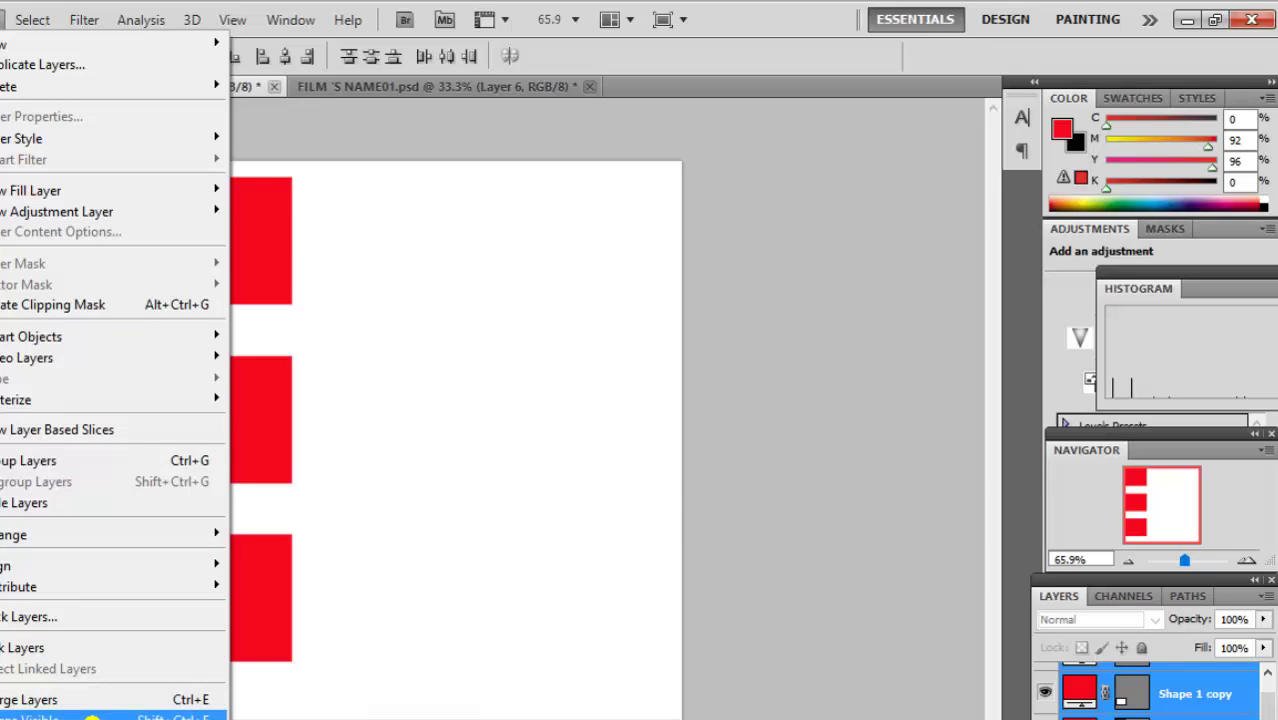
Close the layer commands list and drag the three-rectangle column right and slightly down
left_click(91, 717)
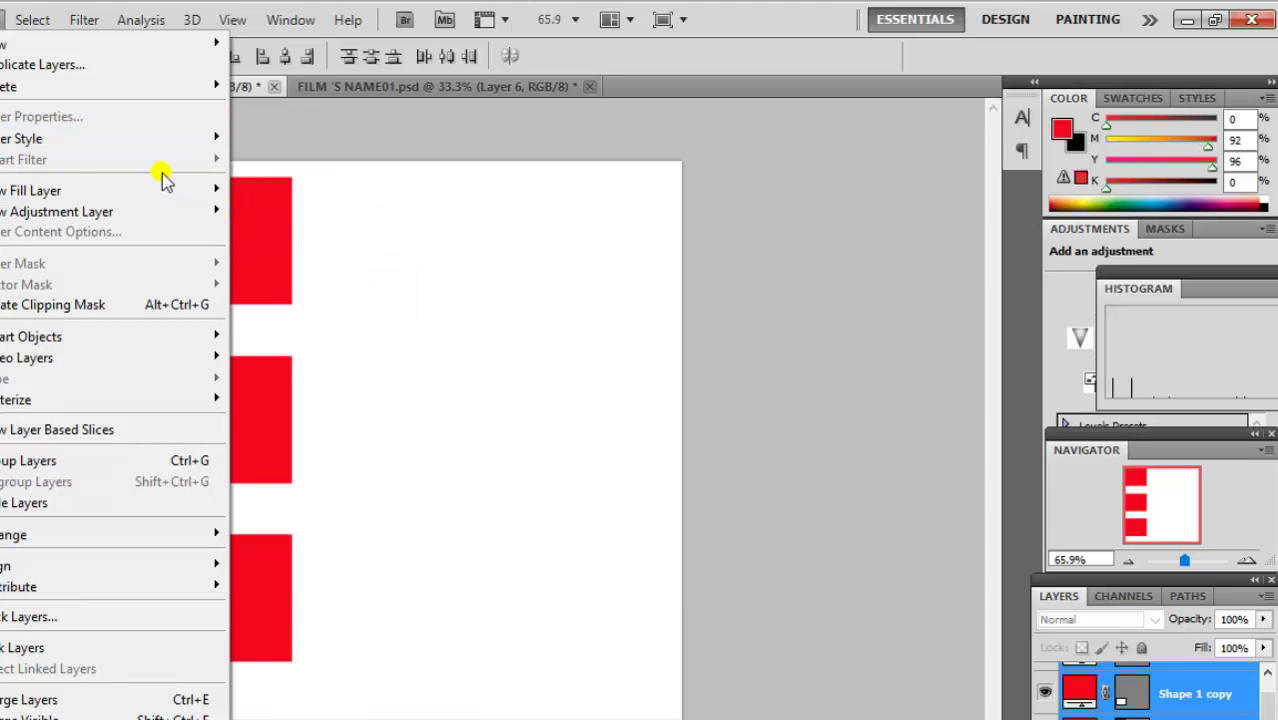
mouse_move(60, 190)
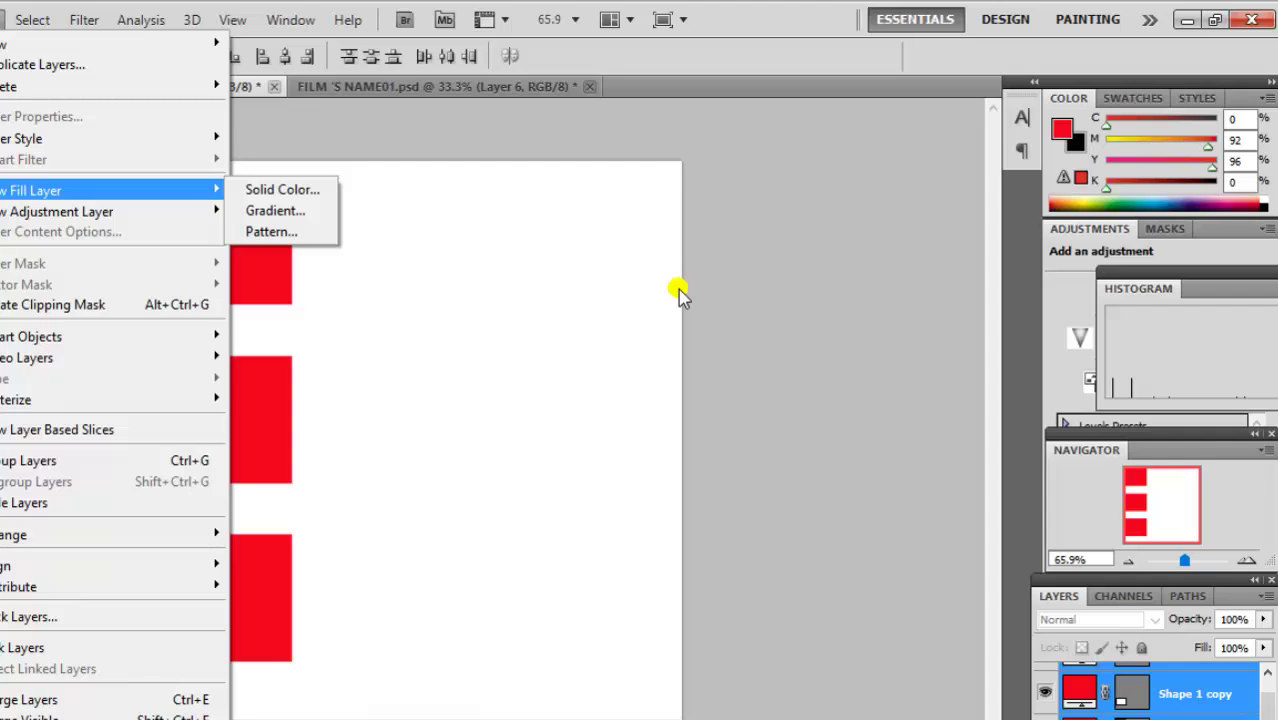
left_click(573, 207)
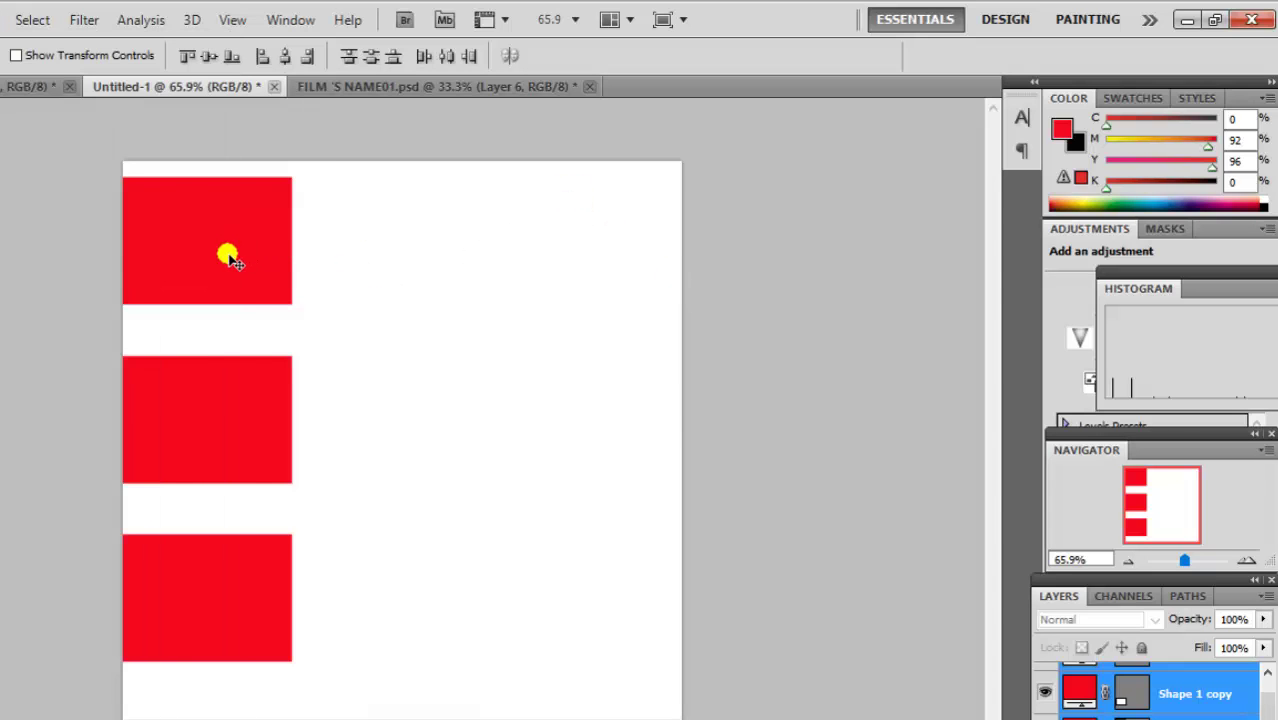
left_click_drag(232, 257, 300, 281)
key("ctrl+j")
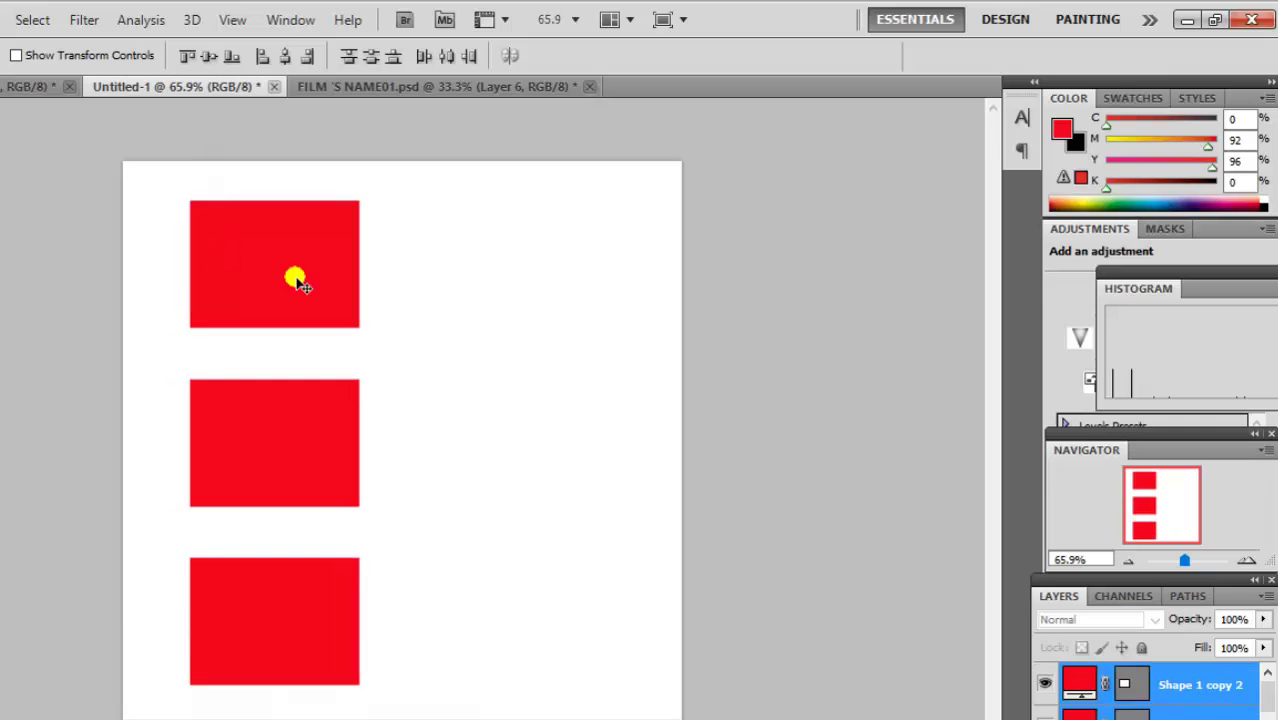